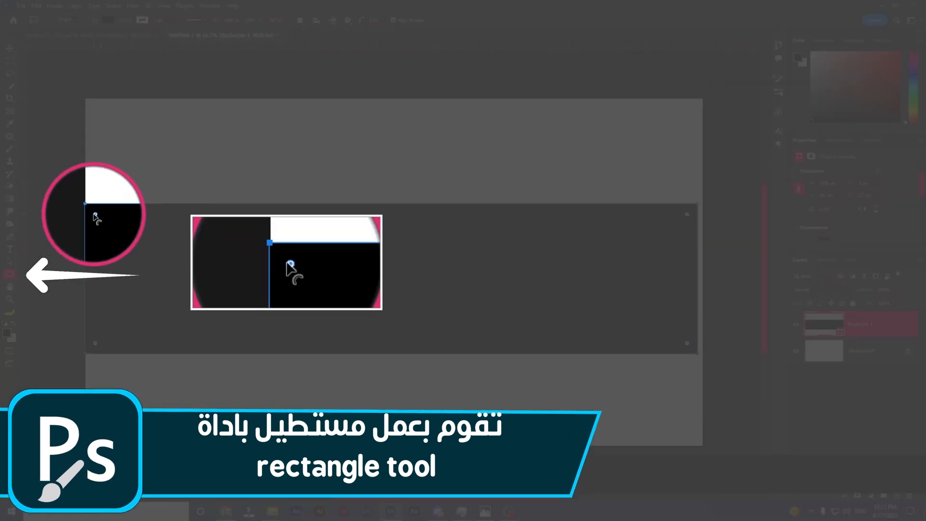
# Step: Round all four corners of the black rectangle and change its fill to pink
pyautogui.moveTo(95, 215); pyautogui.dragTo(124, 235)
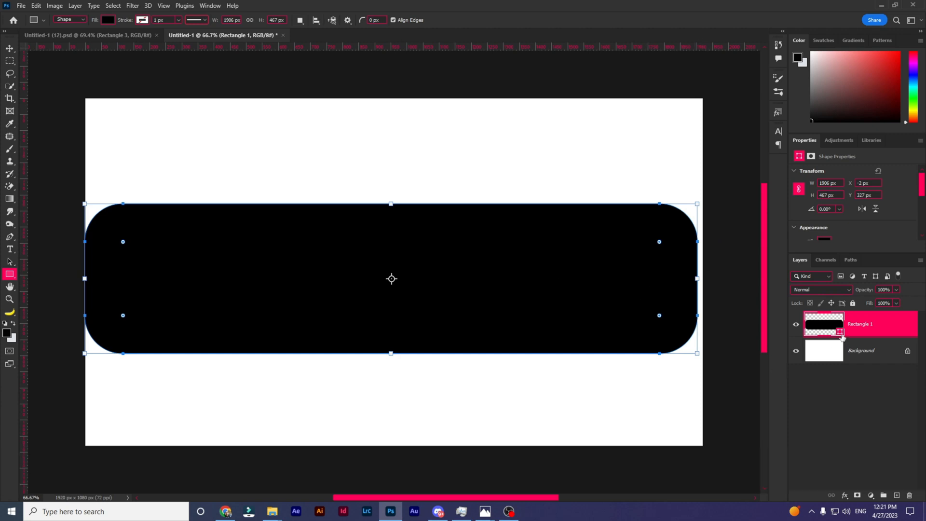
pyautogui.click(824, 238)
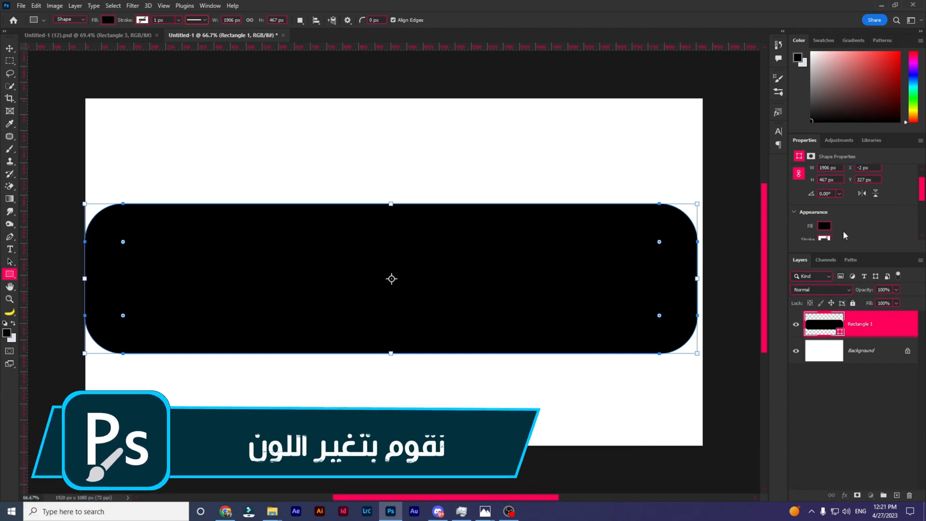
pyautogui.click(792, 278)
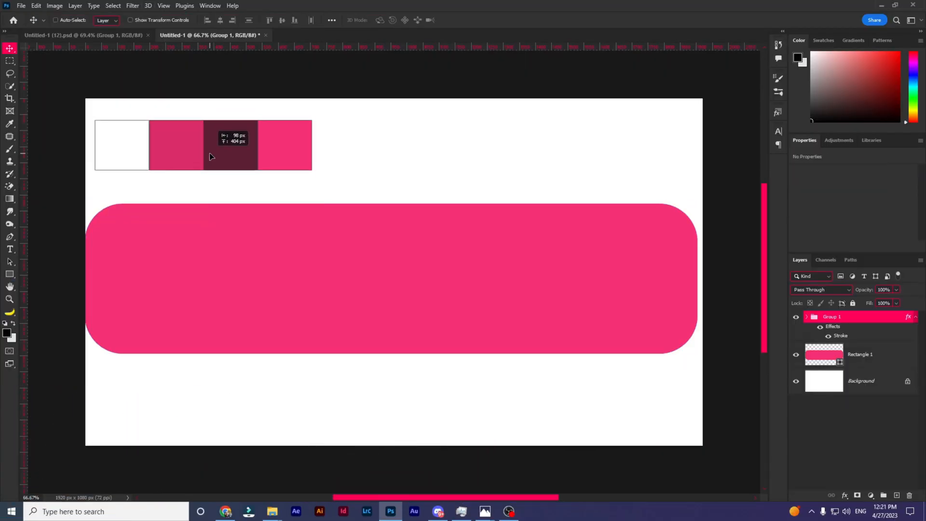
# Step: Move the colour swatch group down onto the pink rectangle and set the rectangle's mask feather to 40 px
pyautogui.moveTo(209, 152)
pyautogui.mouseDown()
pyautogui.moveTo(208, 169)
pyautogui.moveTo(343, 223)
pyautogui.moveTo(193, 279)
pyautogui.moveTo(201, 279)
pyautogui.mouseUp()
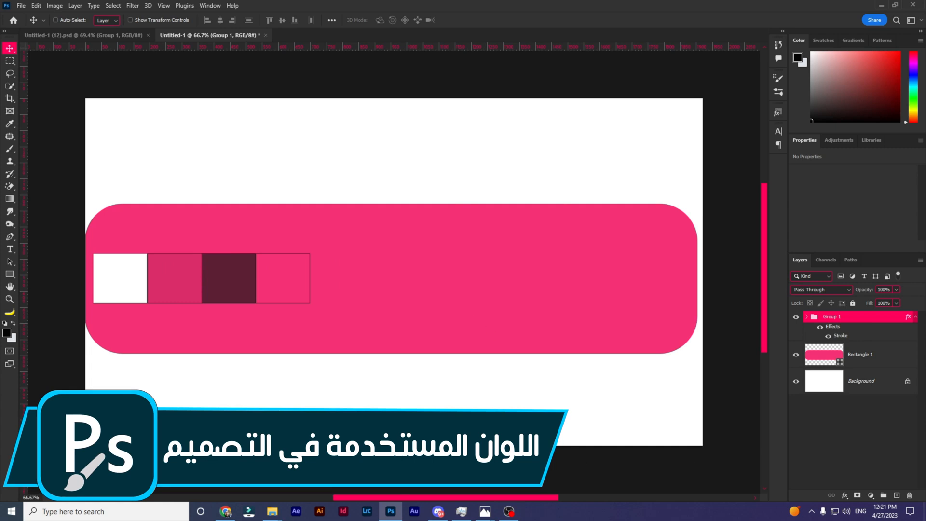
pyautogui.click(839, 362)
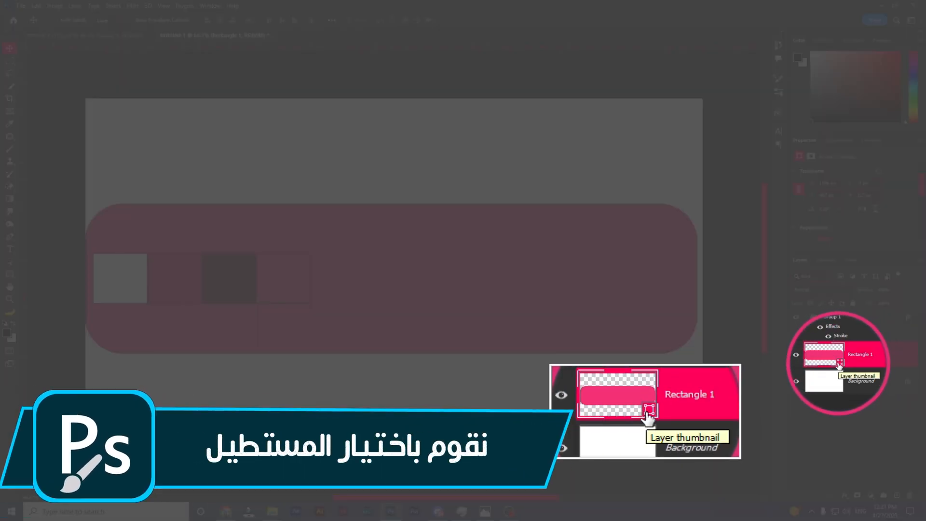
pyautogui.click(811, 156)
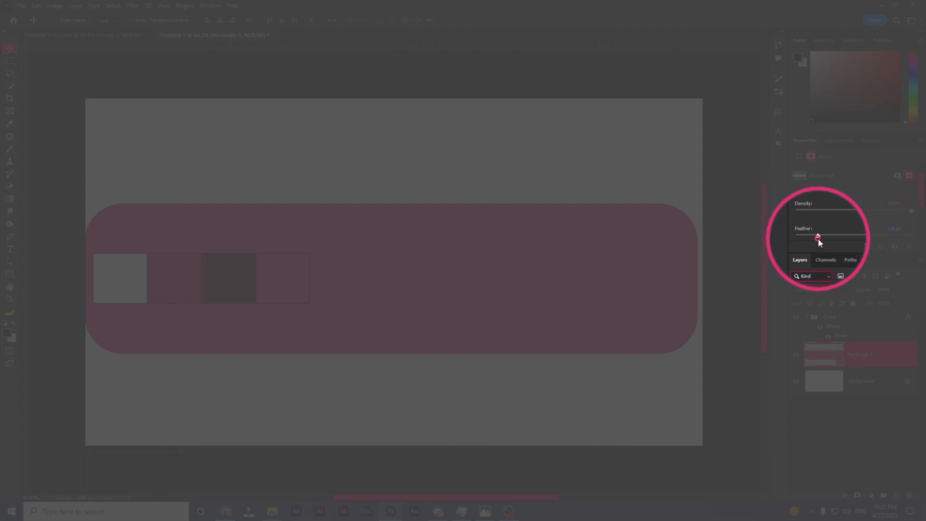
pyautogui.moveTo(825, 240); pyautogui.dragTo(855, 239)
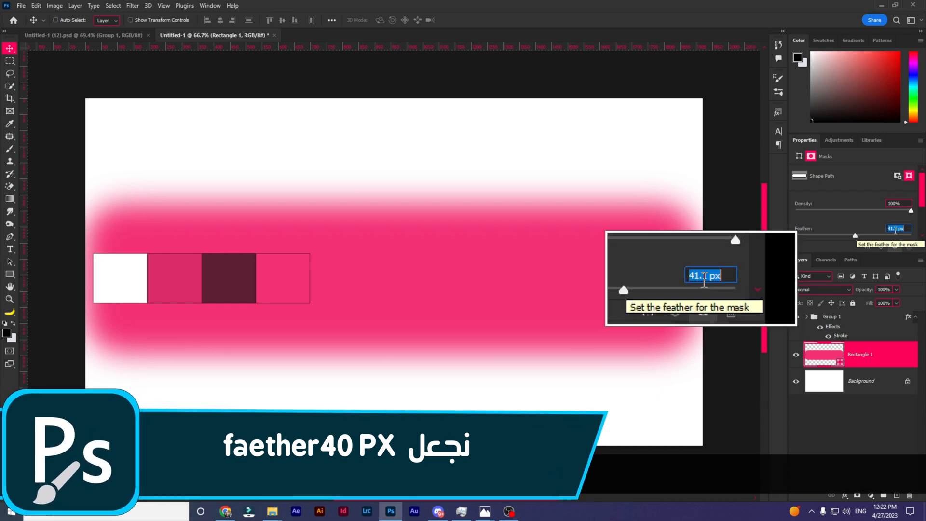
pyautogui.write('40')
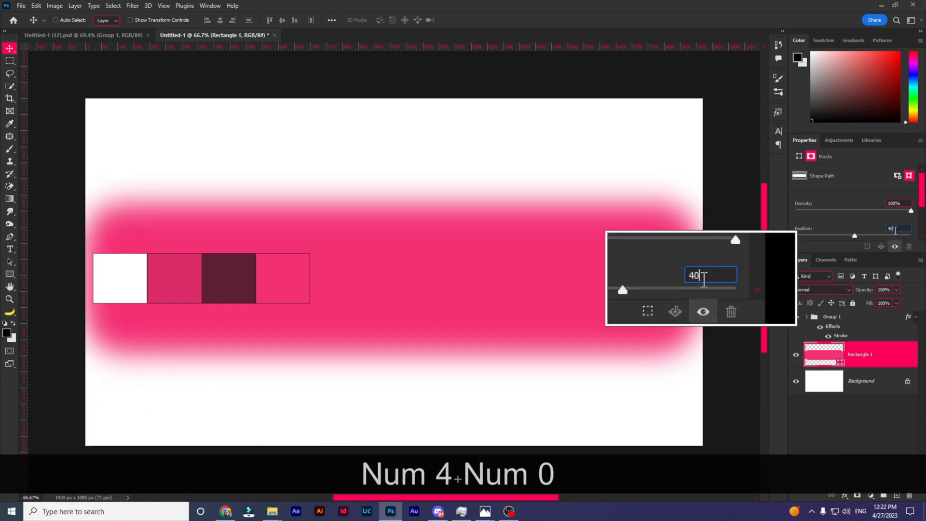
pyautogui.press('Return')
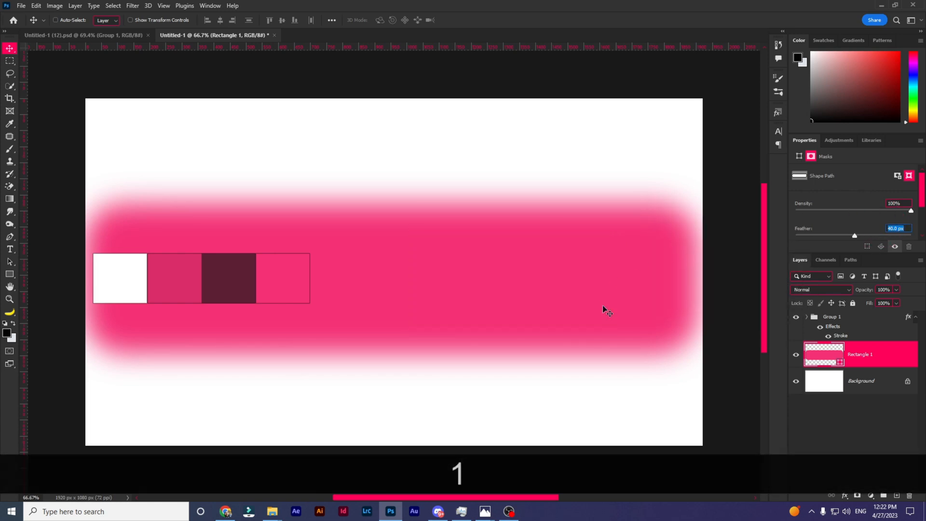
# Step: Stretch the feathered pink rectangle past the canvas's top and side edges to about 2097 × 972 px, keeping a white strip below
pyautogui.hotkey('ctrl', 't')
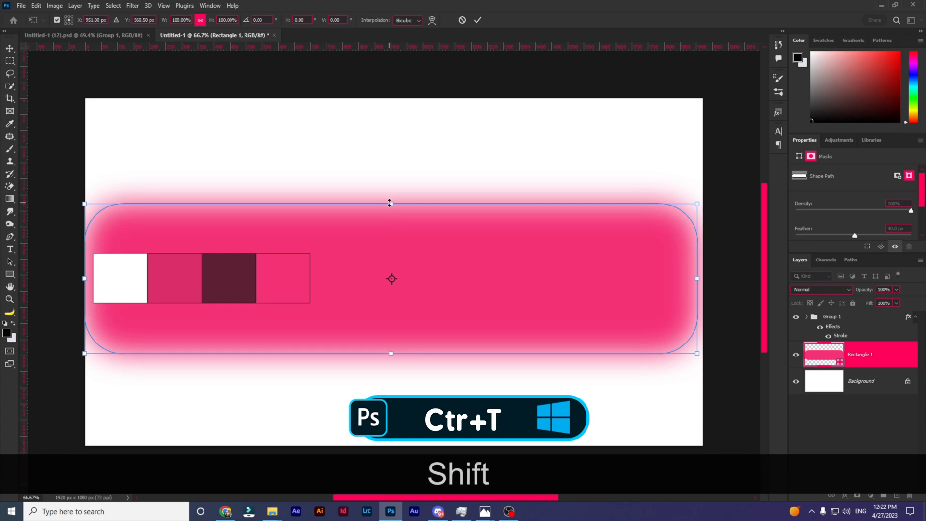
pyautogui.moveTo(390, 203); pyautogui.dragTo(391, 91)
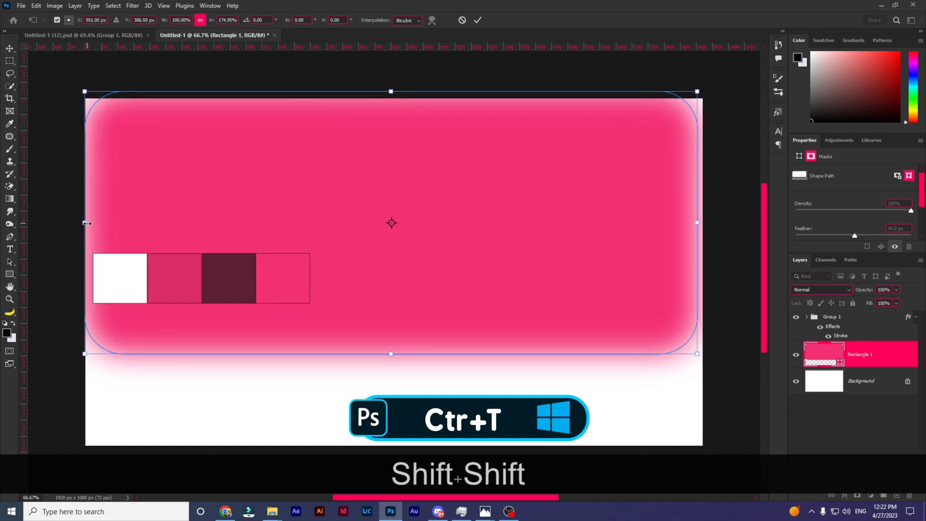
pyautogui.moveTo(86, 223); pyautogui.dragTo(56, 217)
pyautogui.moveTo(697, 222); pyautogui.dragTo(729, 218)
pyautogui.moveTo(392, 91); pyautogui.dragTo(393, 79)
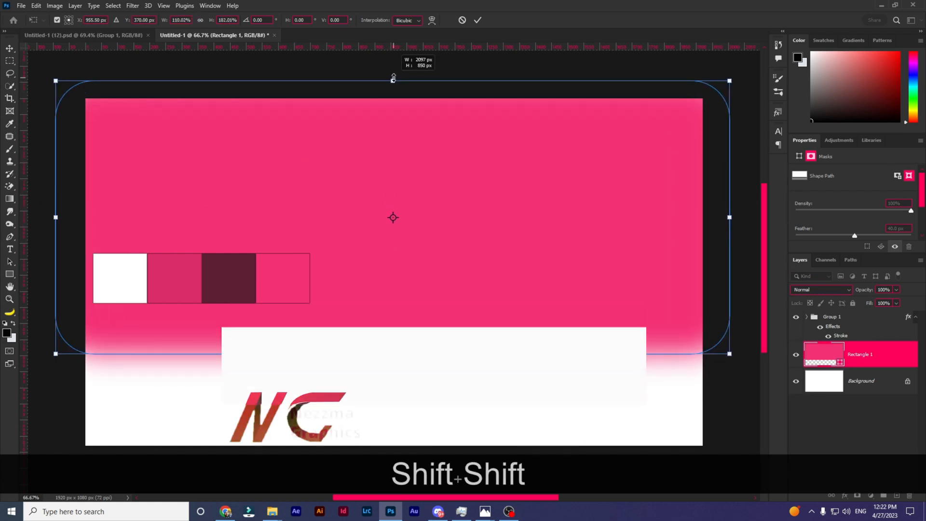
pyautogui.moveTo(393, 353); pyautogui.dragTo(393, 392)
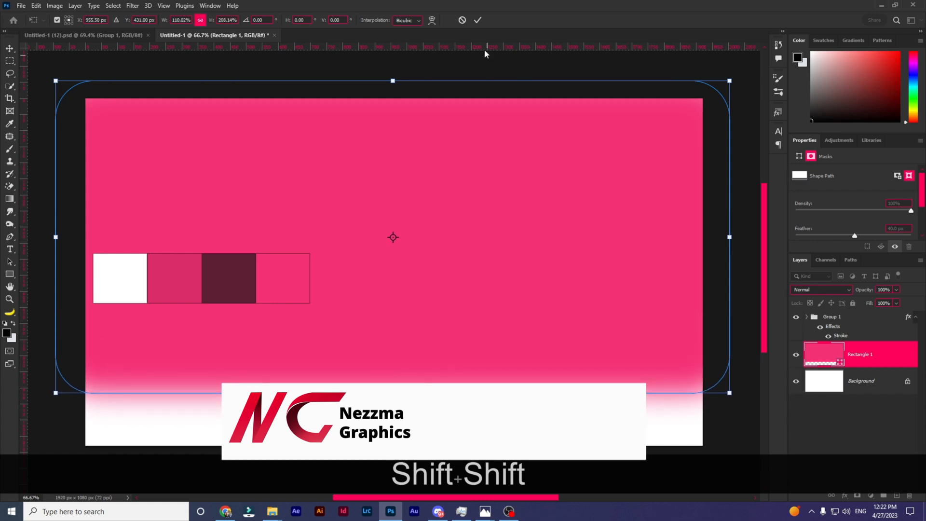
pyautogui.click(478, 21)
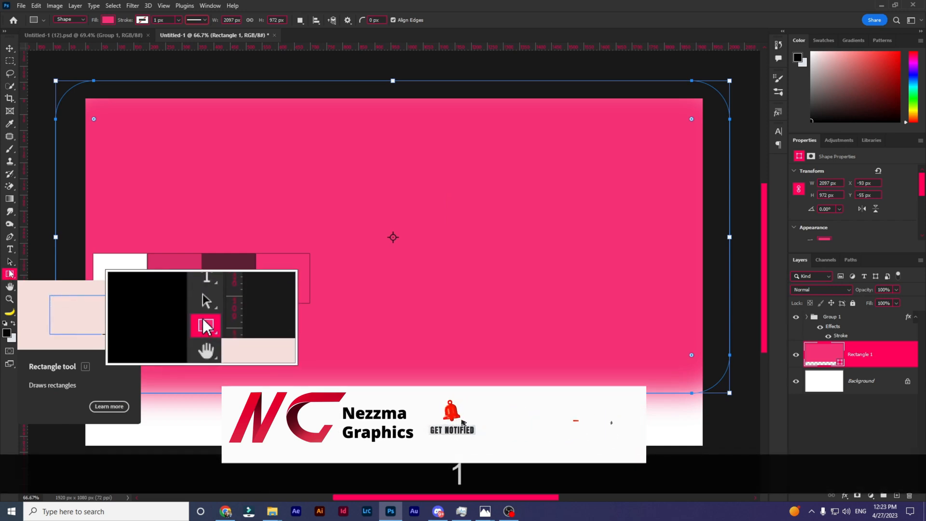
# Step: Draw a rectangle about 629 × 251 px in the upper-right part of the canvas and fill it white
pyautogui.rightClick(10, 273)
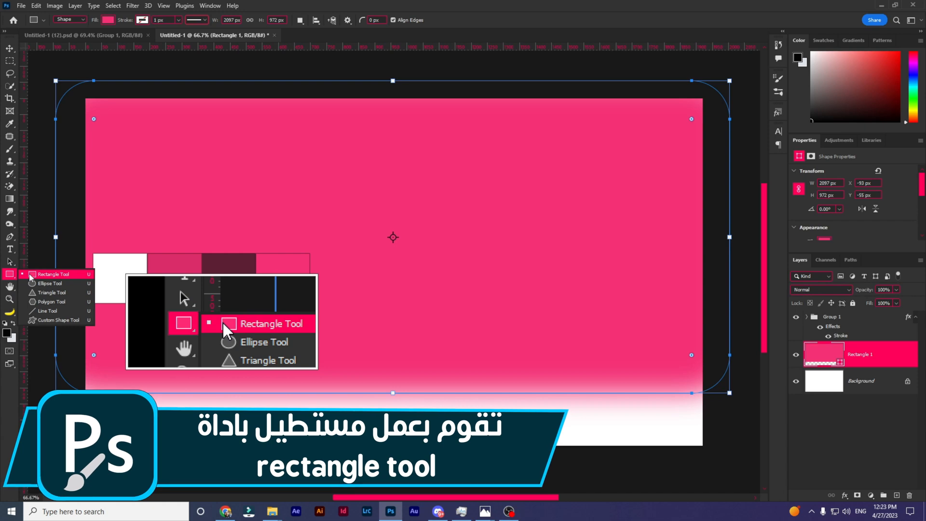
pyautogui.click(31, 275)
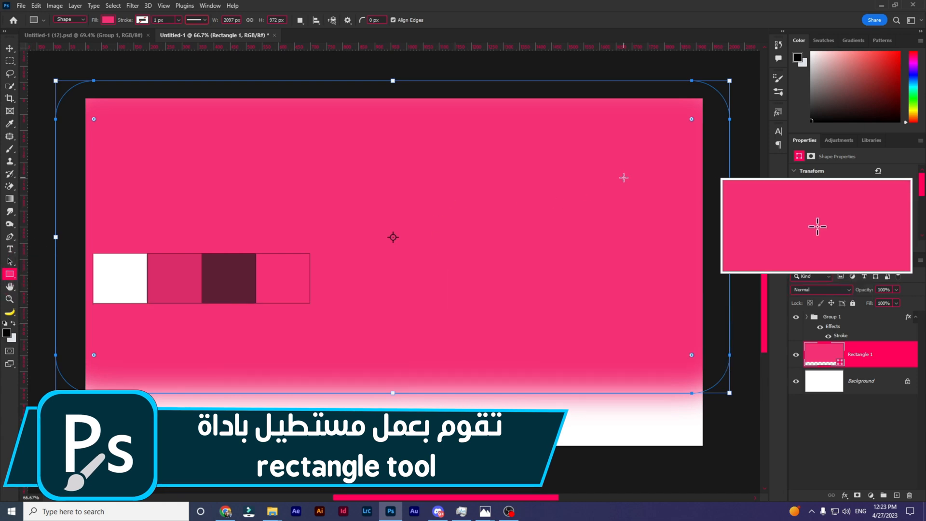
pyautogui.moveTo(625, 178); pyautogui.dragTo(422, 259)
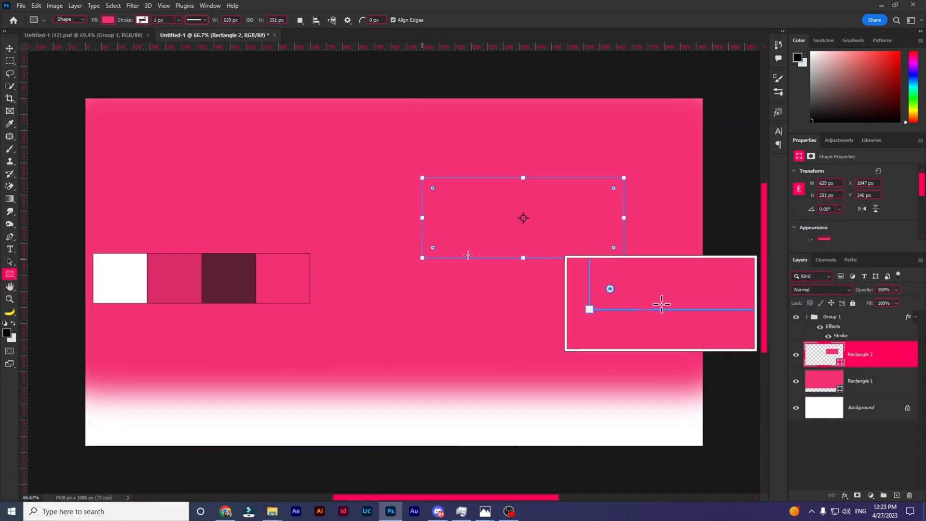
pyautogui.click(824, 240)
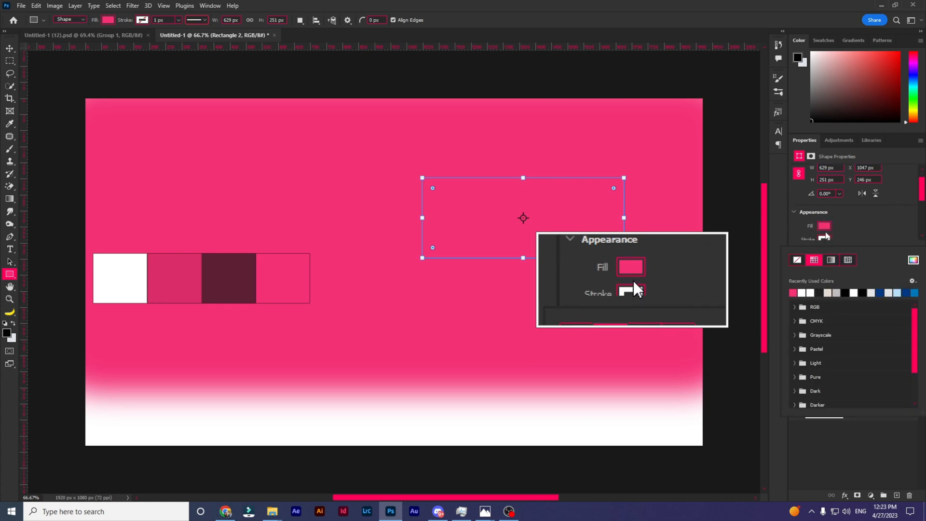
pyautogui.click(801, 292)
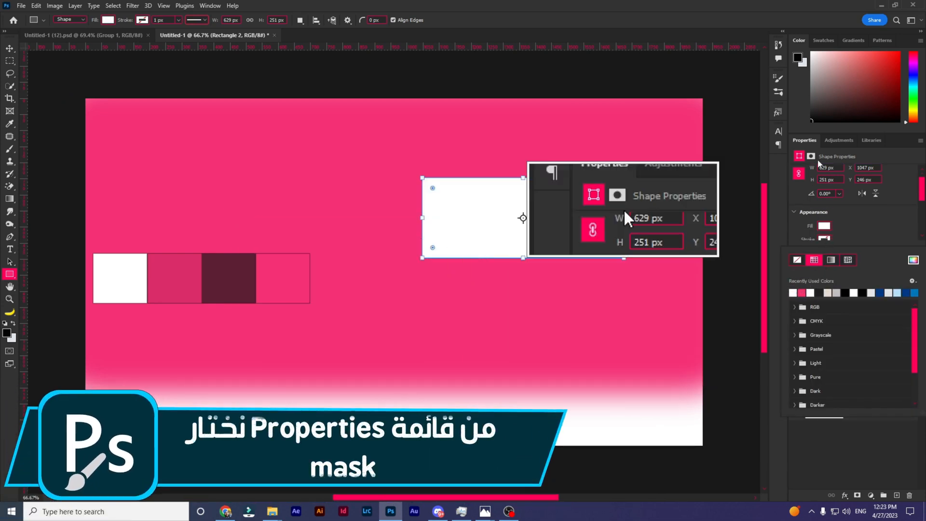
# Step: Set the white rectangle's mask to 53% density and 296.3 px feather, and move the glow toward the canvas centre
pyautogui.click(809, 158)
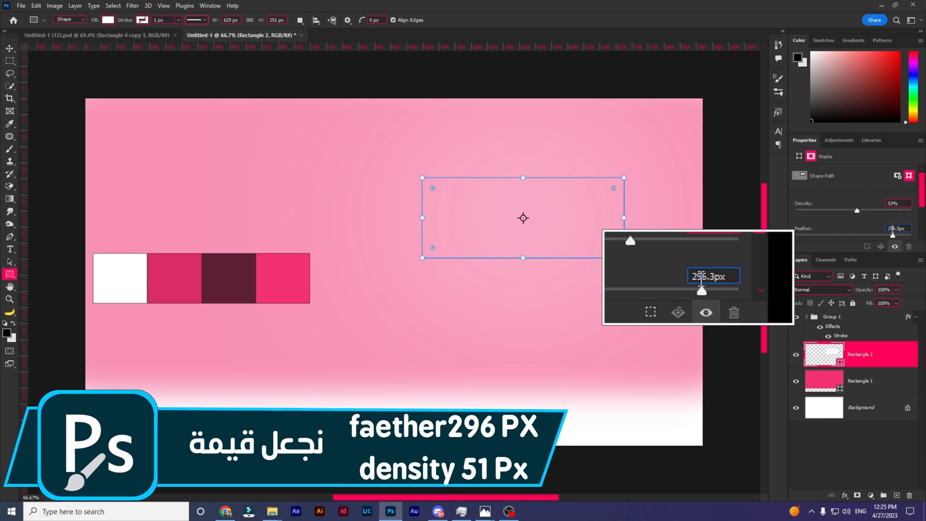
pyautogui.press('Up')
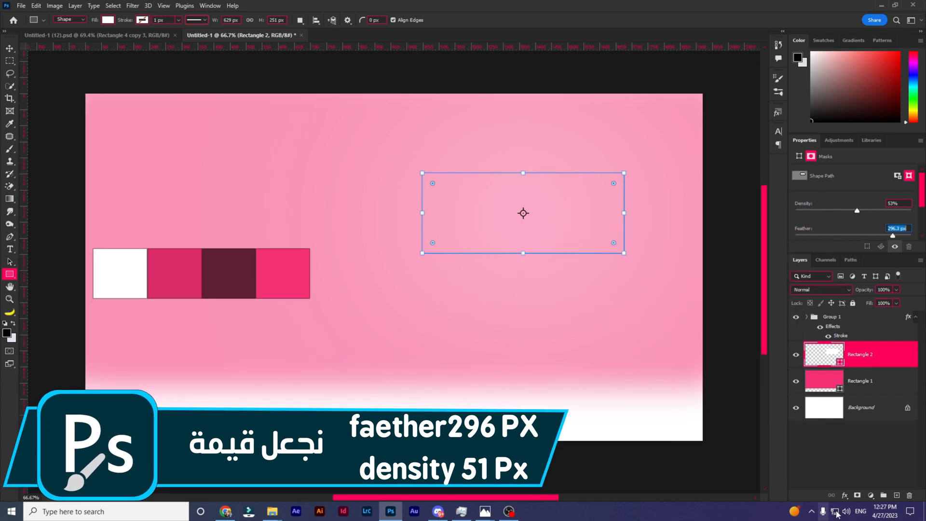
pyautogui.click(10, 48)
pyautogui.moveTo(577, 189); pyautogui.dragTo(459, 192)
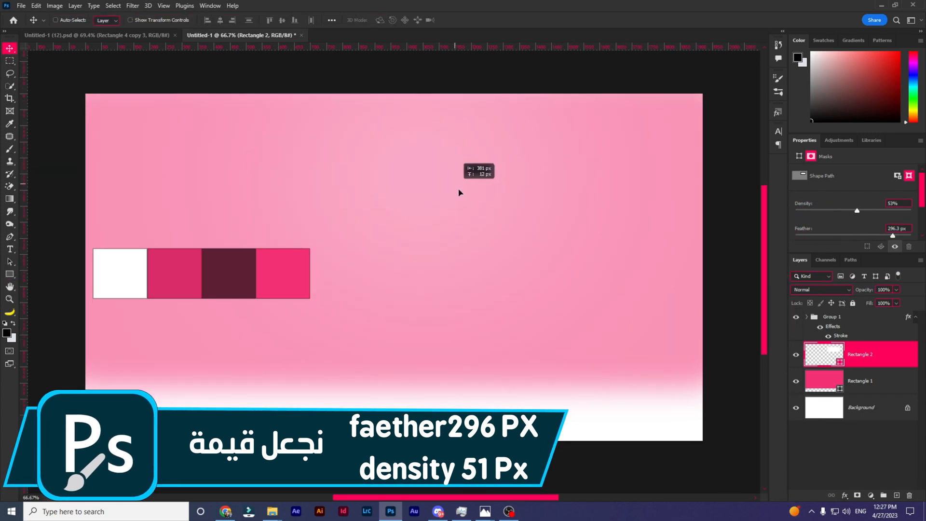
# Step: Draw a white rectangle at the middle of the canvas and rotate and distort it into a tilted four-sided shape
pyautogui.press('u')
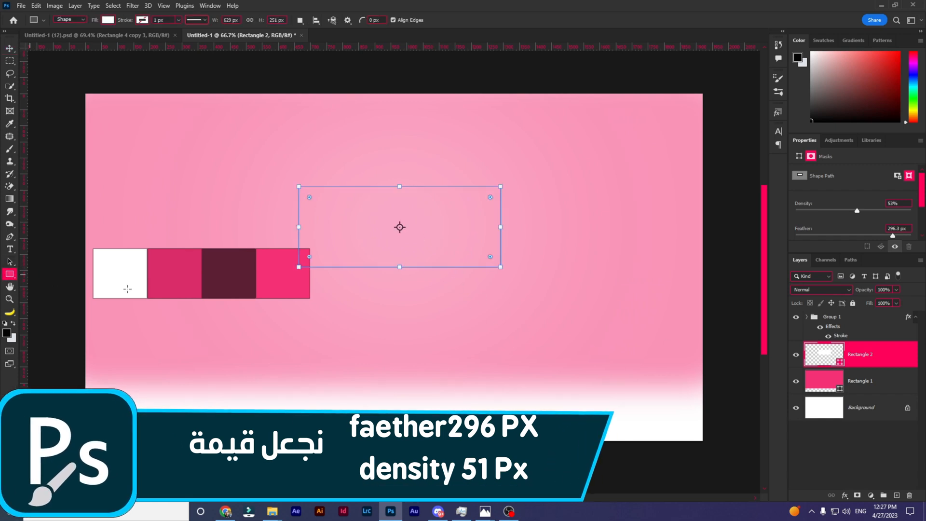
pyautogui.moveTo(301, 155)
pyautogui.mouseDown()
pyautogui.moveTo(507, 303)
pyautogui.moveTo(328, 290)
pyautogui.moveTo(249, 327)
pyautogui.moveTo(330, 336)
pyautogui.mouseUp()
pyautogui.hotkey('ctrl', 't')
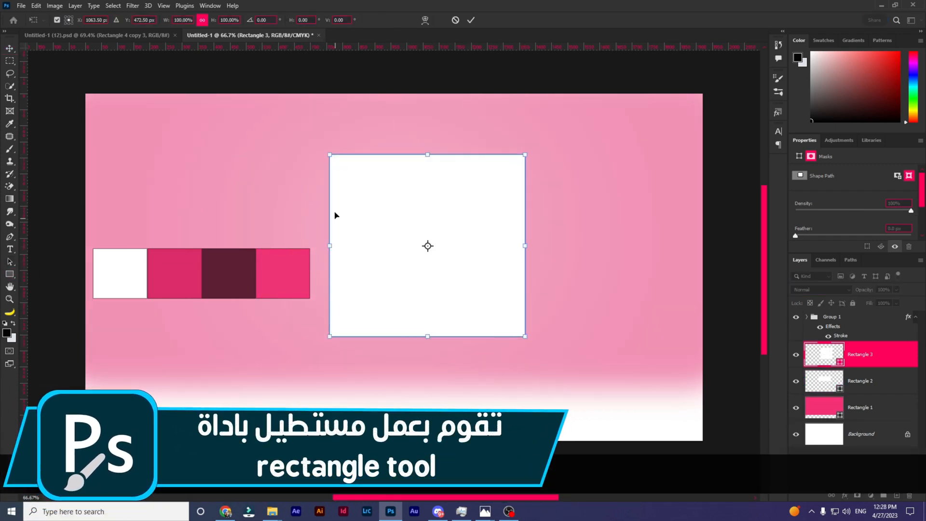
pyautogui.moveTo(341, 145); pyautogui.dragTo(340, 145)
pyautogui.moveTo(429, 112); pyautogui.dragTo(395, 125)
pyautogui.moveTo(424, 378); pyautogui.dragTo(465, 363)
pyautogui.moveTo(560, 238); pyautogui.dragTo(532, 239)
pyautogui.moveTo(293, 252); pyautogui.dragTo(294, 299)
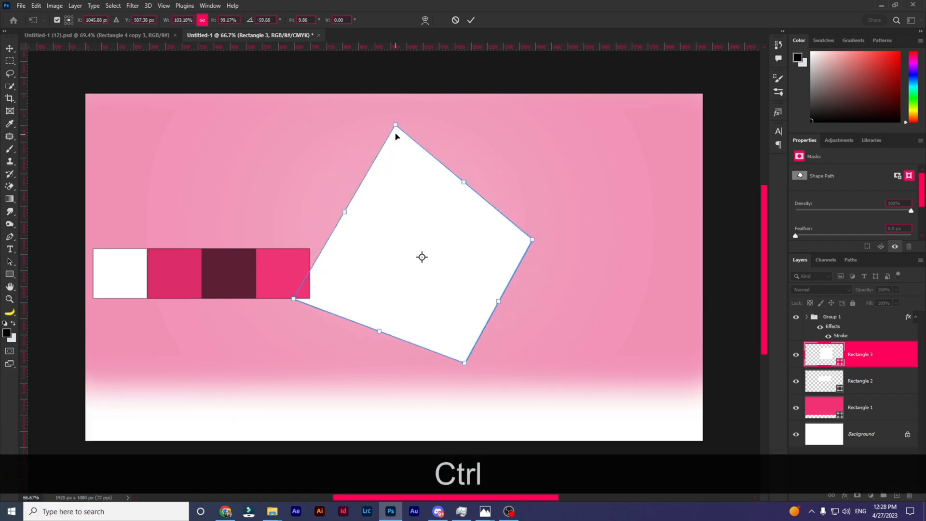
pyautogui.moveTo(396, 127); pyautogui.dragTo(395, 152)
pyautogui.moveTo(464, 363); pyautogui.dragTo(442, 369)
pyautogui.click(471, 21)
pyautogui.press('Return')
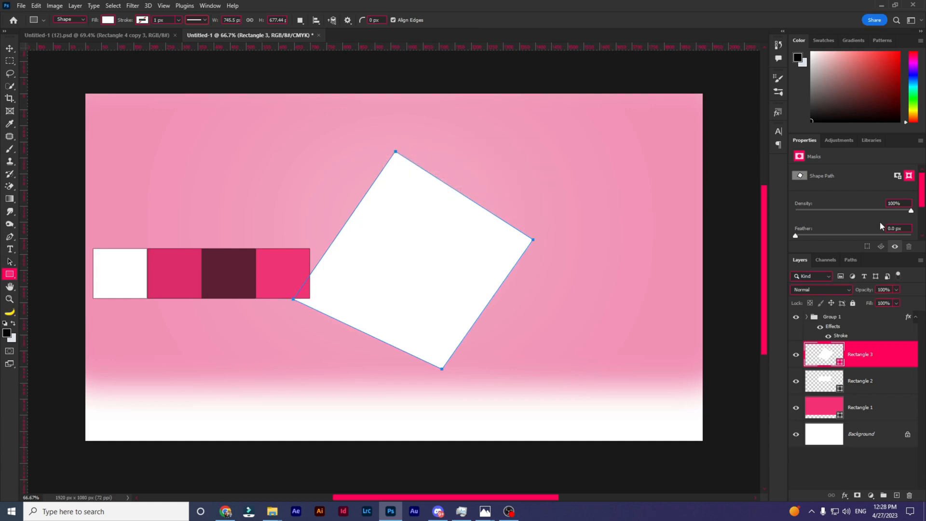
# Step: Skew and widen the white tilted shape into a broad diamond centred on the canvas
pyautogui.hotkey('ctrl', 't')
pyautogui.moveTo(411, 150); pyautogui.dragTo(439, 195)
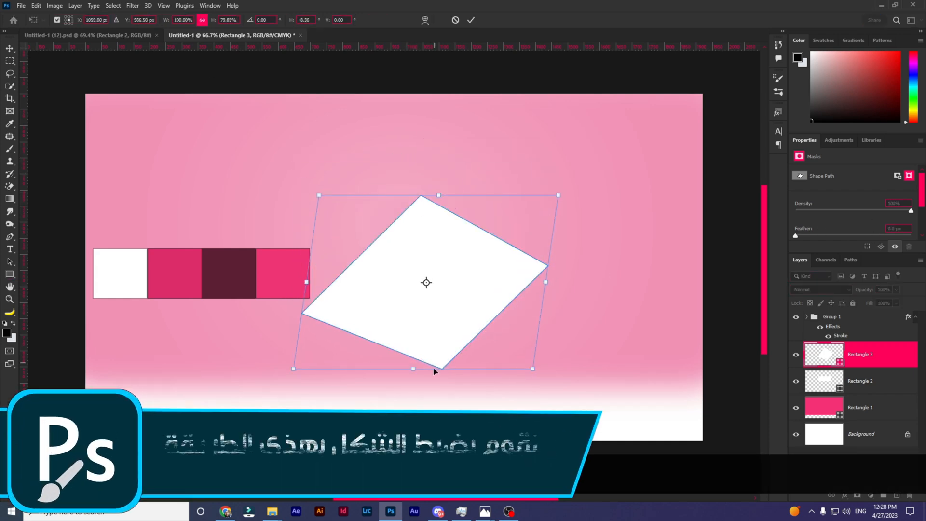
pyautogui.moveTo(413, 369); pyautogui.dragTo(382, 371)
pyautogui.moveTo(263, 371); pyautogui.dragTo(295, 310)
pyautogui.moveTo(307, 254); pyautogui.dragTo(251, 253)
pyautogui.moveTo(451, 203); pyautogui.dragTo(451, 203)
pyautogui.moveTo(502, 371); pyautogui.dragTo(525, 370)
pyautogui.moveTo(599, 200); pyautogui.dragTo(575, 205)
pyautogui.moveTo(545, 286); pyautogui.dragTo(571, 296)
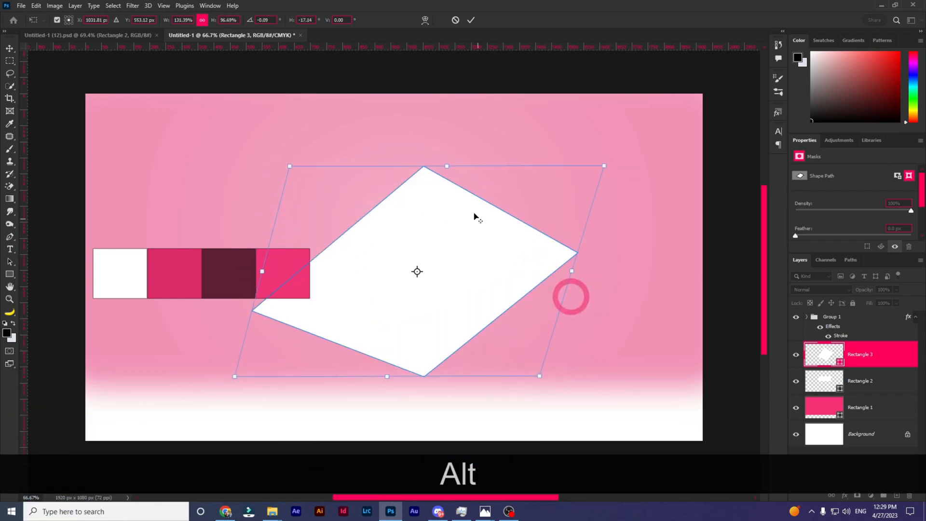
# Step: Flatten the white diamond into a low, wide perspective shape about 1028 × 319 px
pyautogui.moveTo(452, 170); pyautogui.dragTo(450, 228)
pyautogui.moveTo(386, 376); pyautogui.dragTo(370, 359)
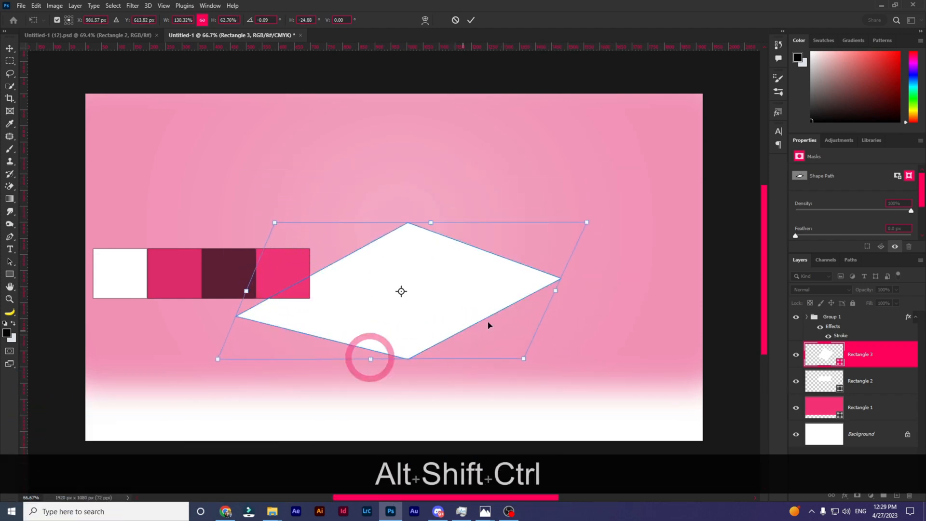
pyautogui.moveTo(217, 365); pyautogui.dragTo(234, 326)
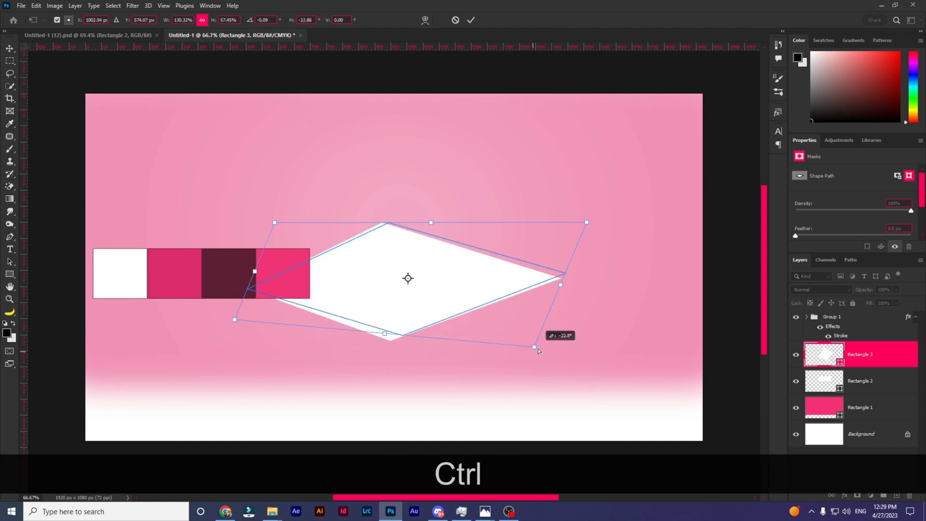
pyautogui.moveTo(538, 348); pyautogui.dragTo(553, 330)
pyautogui.moveTo(444, 224); pyautogui.dragTo(455, 251)
pyautogui.click(471, 19)
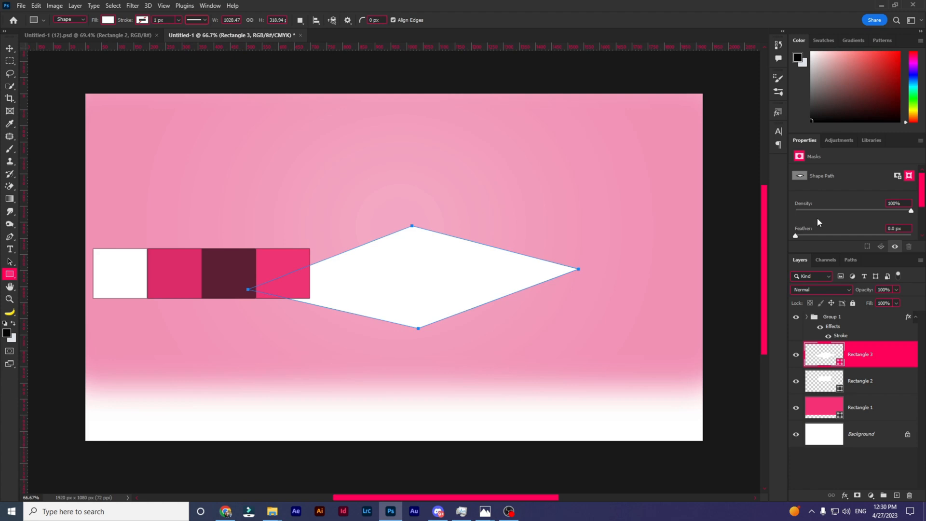
# Step: Set the white diamond's mask feather to 119 px
pyautogui.click(891, 228)
pyautogui.write('119')
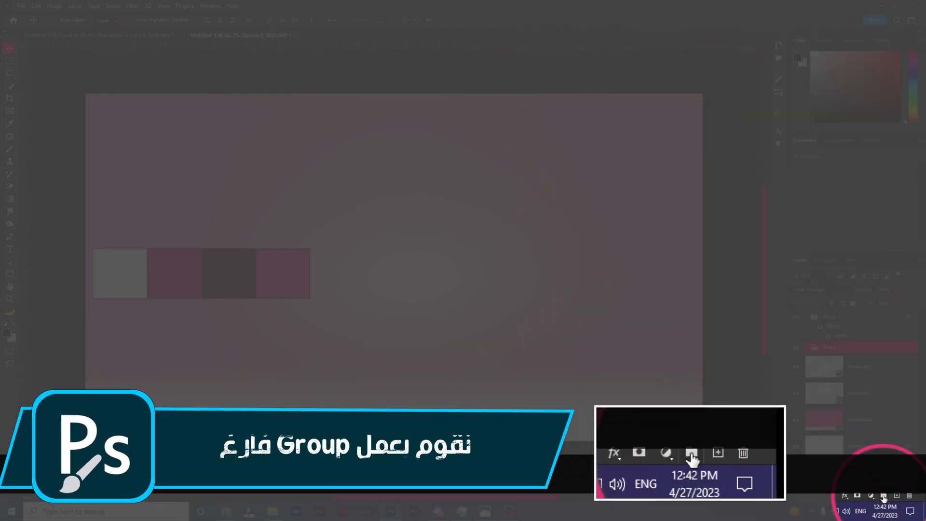
# Step: Create an empty layer group above the Rectangle 3 layer
pyautogui.click(884, 496)
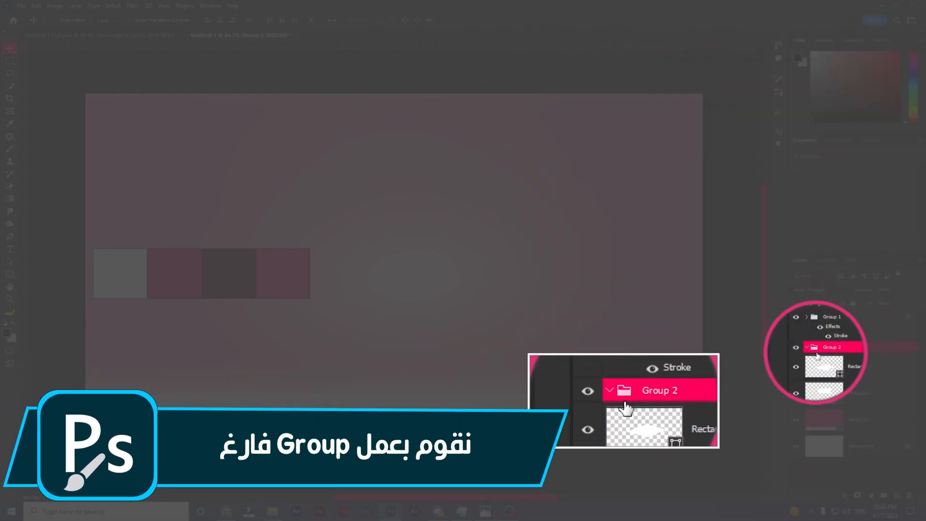
pyautogui.click(830, 353)
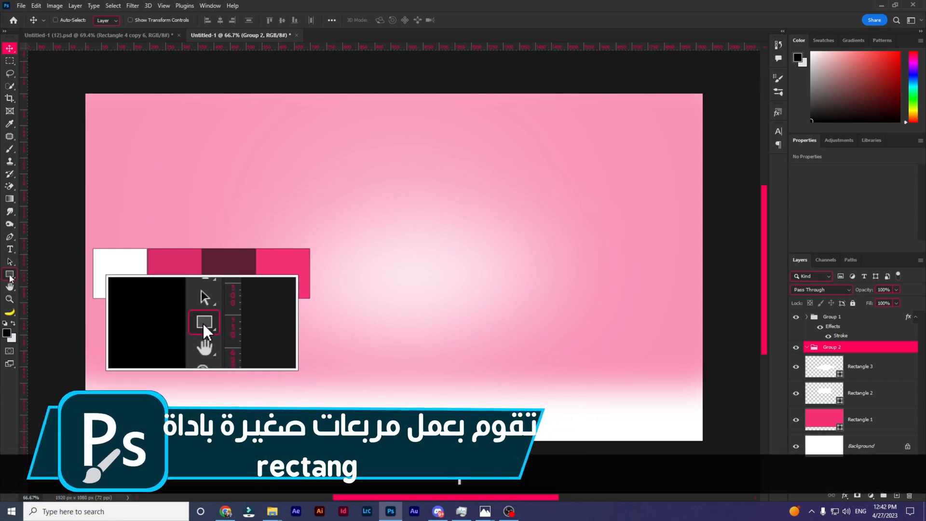
# Step: Draw a rectangle of about 104 × 102 px in the canvas's right half and fill it white
pyautogui.click(10, 275)
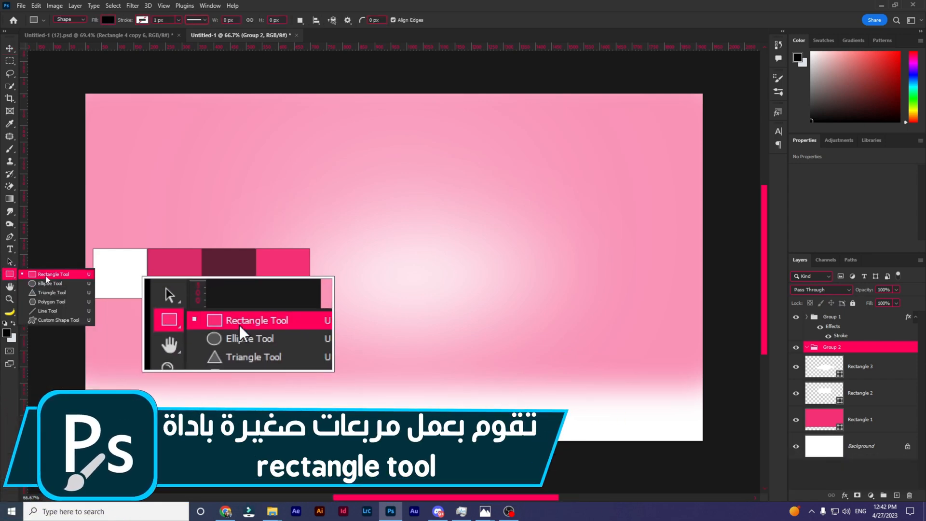
pyautogui.click(48, 278)
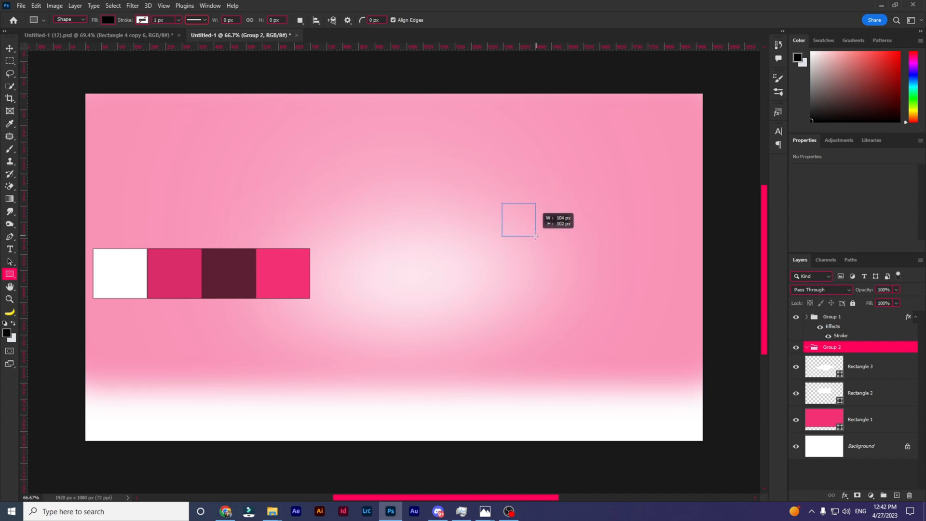
pyautogui.moveTo(534, 236); pyautogui.dragTo(535, 236)
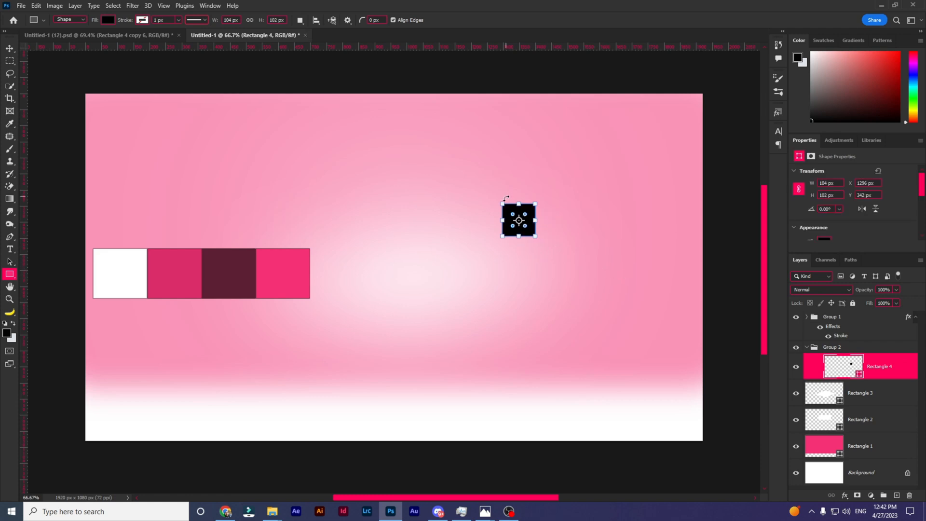
pyautogui.click(824, 239)
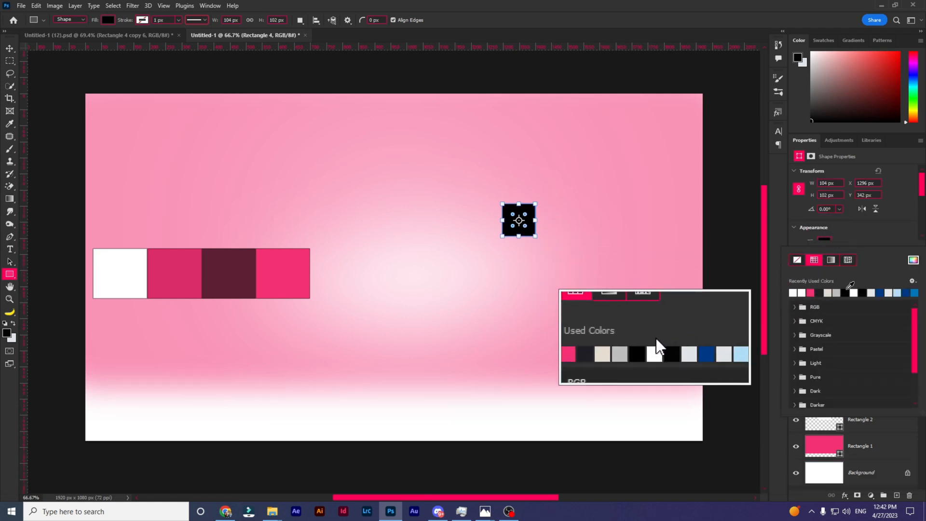
pyautogui.click(803, 292)
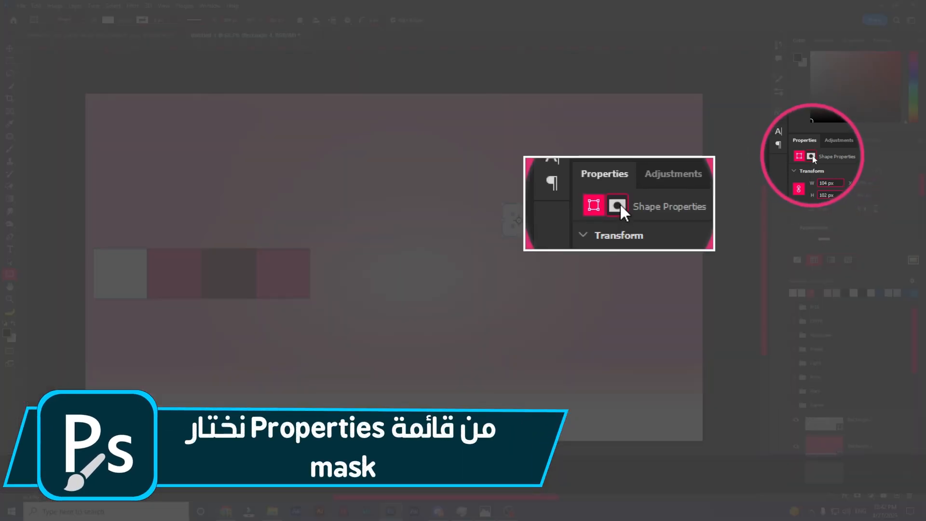
# Step: Set the small white square's mask feather to 5.7 px
pyautogui.click(811, 157)
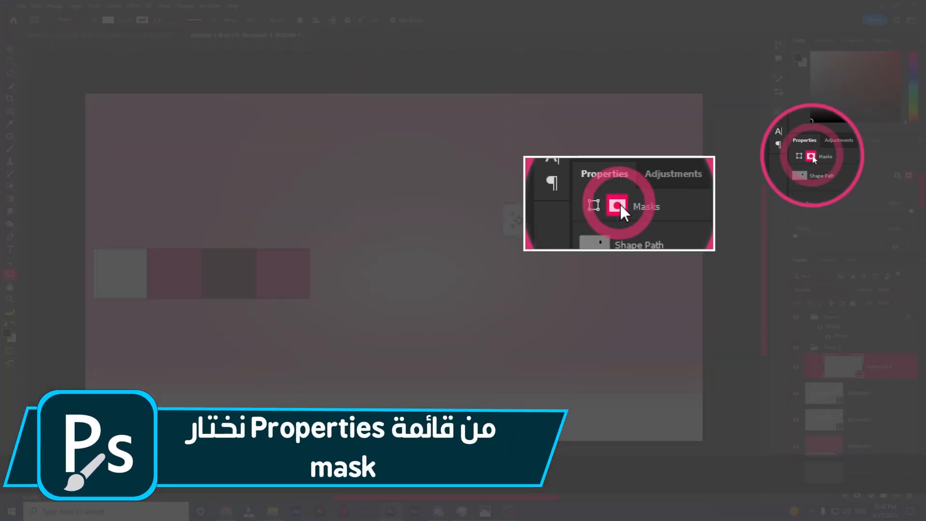
pyautogui.doubleClick(895, 228)
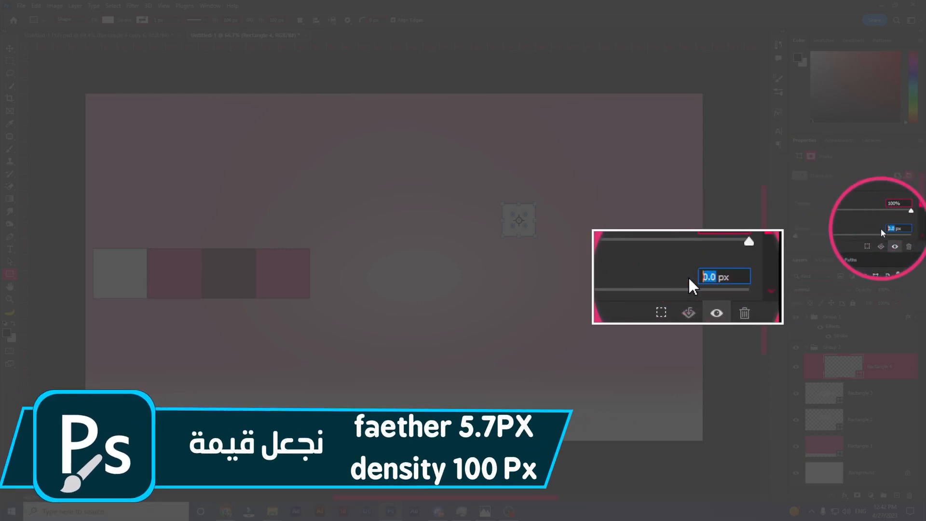
pyautogui.write('5.7')
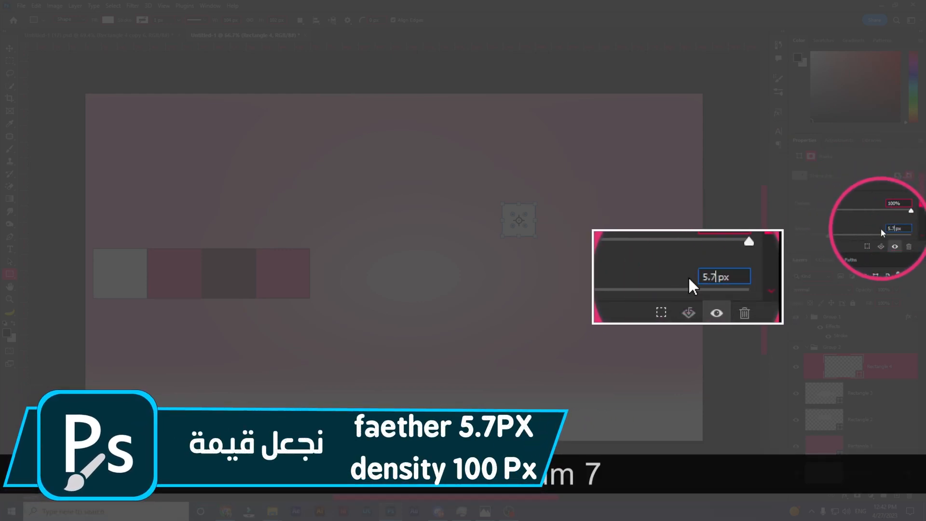
pyautogui.click(856, 226)
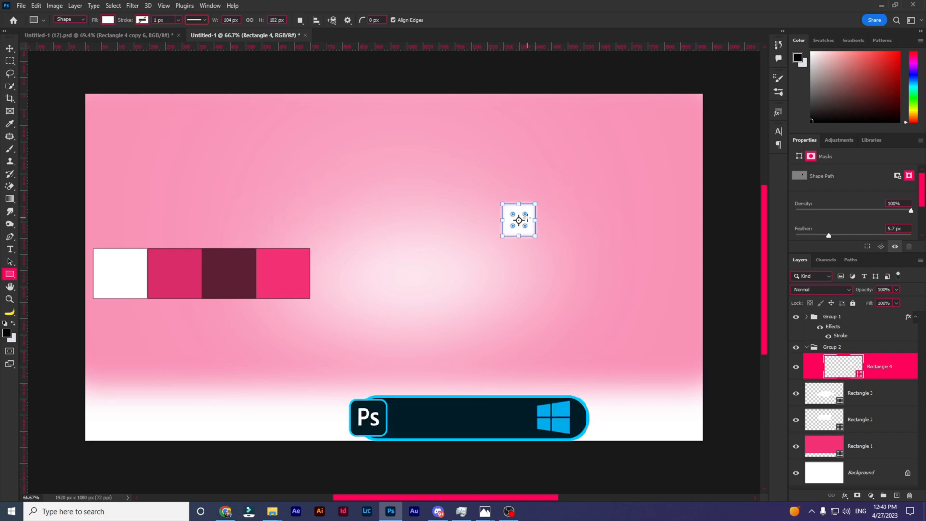
# Step: Duplicate the feathered white square into two rows of three squares
pyautogui.press('alt')
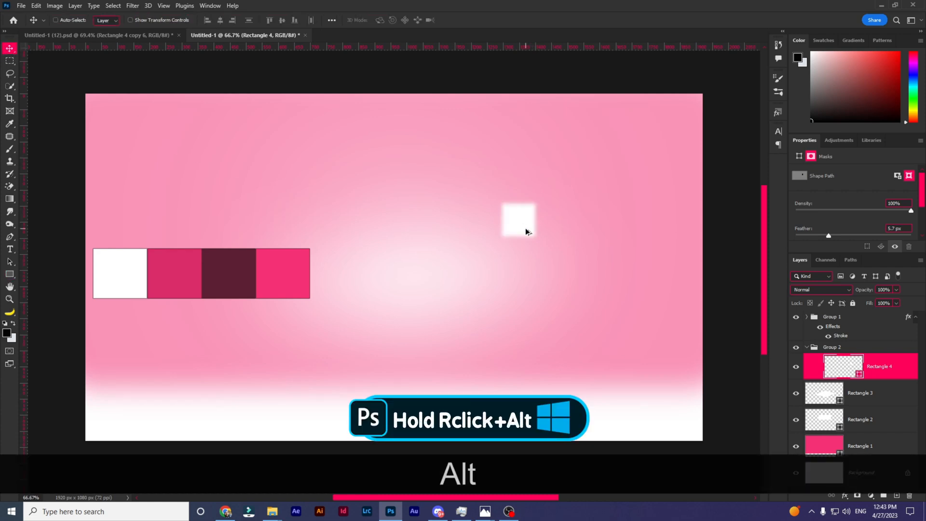
pyautogui.moveTo(567, 233); pyautogui.dragTo(564, 268)
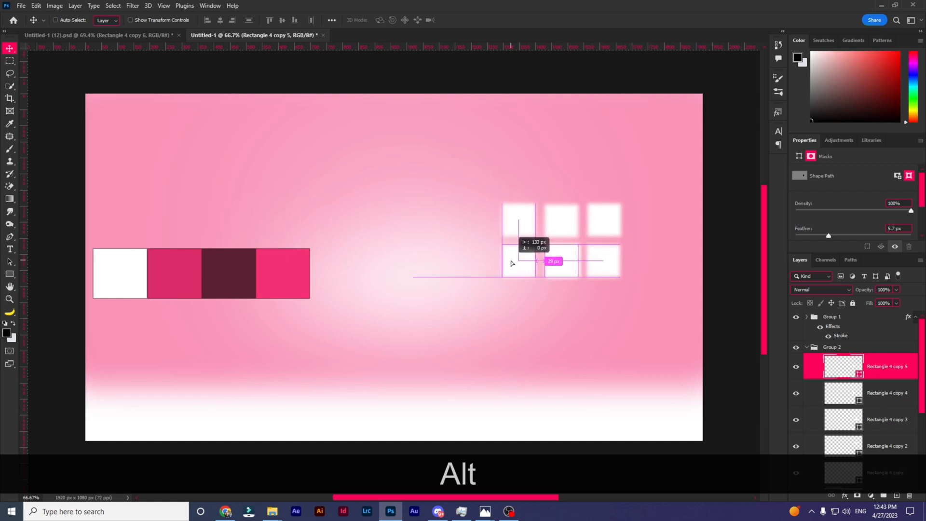
pyautogui.moveTo(603, 264); pyautogui.dragTo(602, 263)
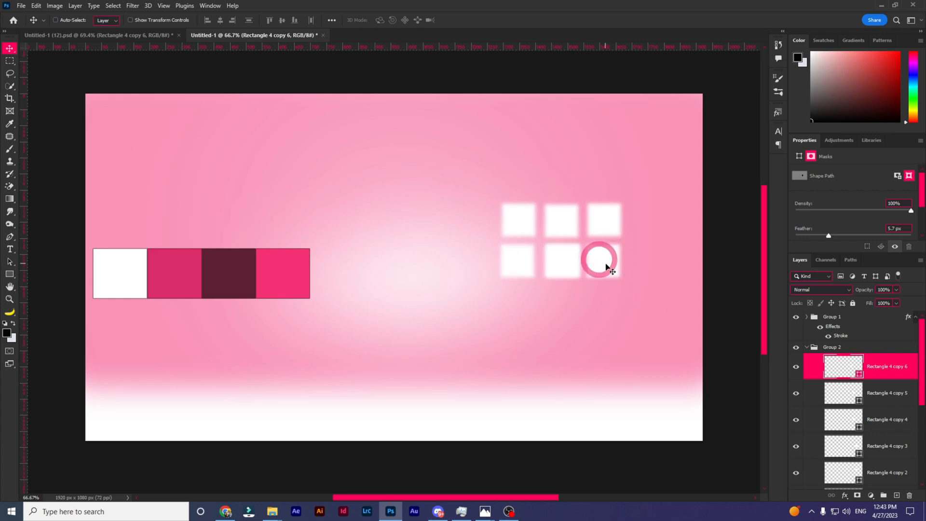
# Step: Nudge the individual squares so both rows line up with even gaps of about 29 px
pyautogui.rightClick(607, 267)
pyautogui.click(604, 263)
pyautogui.moveTo(606, 262); pyautogui.dragTo(608, 261)
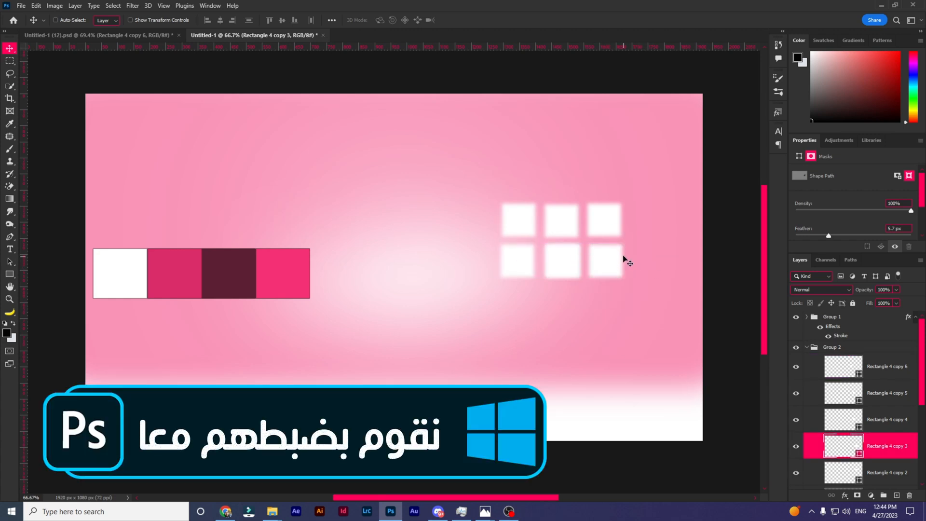
pyautogui.rightClick(559, 223)
pyautogui.click(581, 241)
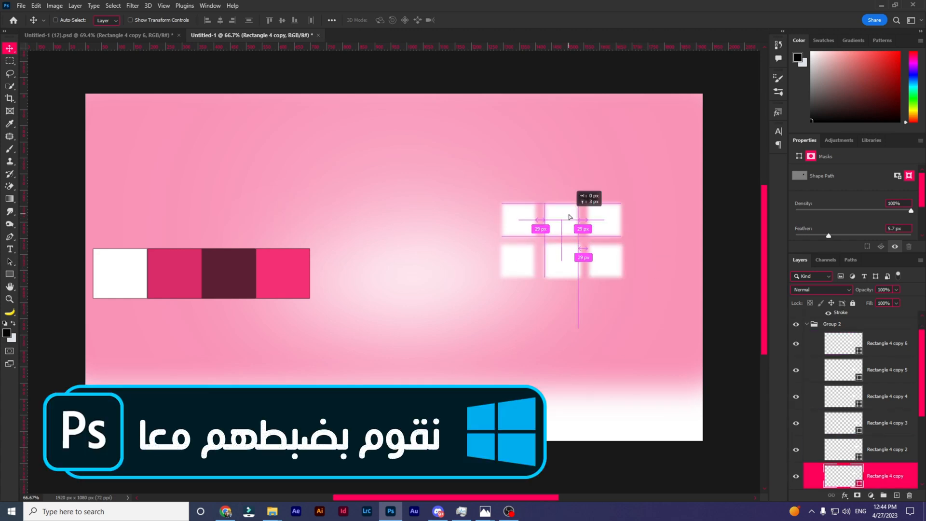
pyautogui.rightClick(566, 260)
pyautogui.click(585, 269)
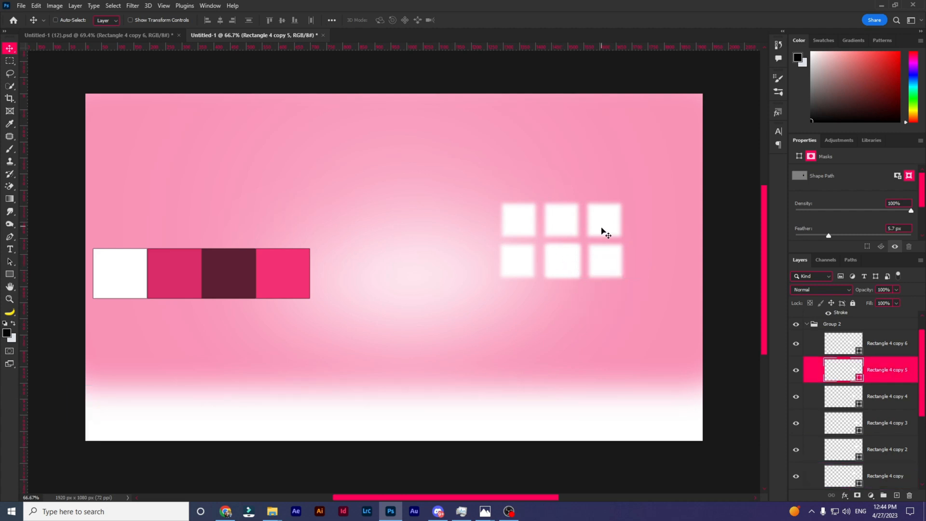
# Step: Duplicate squares below to add a third row of three, and nudge its first square into even spacing
pyautogui.moveTo(615, 273); pyautogui.dragTo(658, 305)
pyautogui.rightClick(517, 299)
pyautogui.click(530, 311)
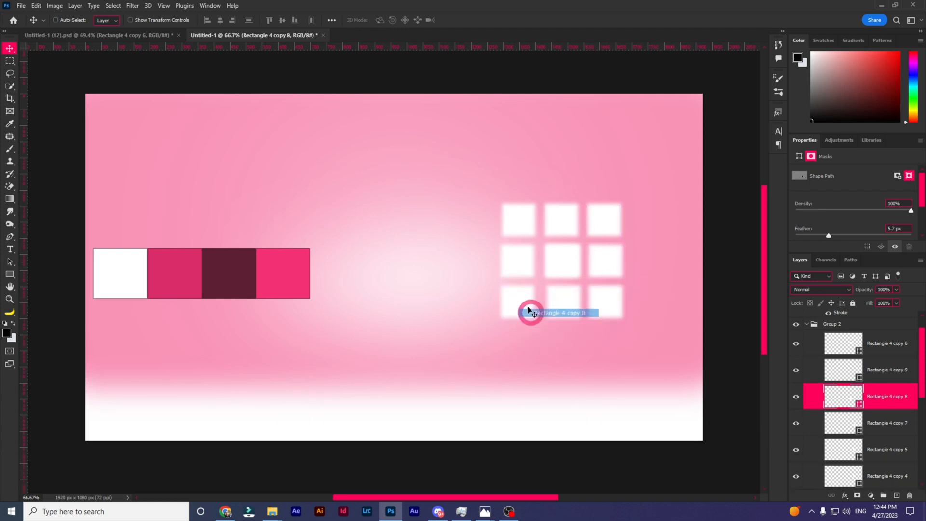
pyautogui.moveTo(520, 298); pyautogui.dragTo(524, 298)
# Step: Shift the first- and middle-column squares of the upper two rows to align with the bottom row in an even 3 × 3 grid
pyautogui.rightClick(525, 260)
pyautogui.click(533, 272)
pyautogui.moveTo(521, 266); pyautogui.dragTo(572, 264)
pyautogui.rightClick(568, 261)
pyautogui.click(580, 270)
pyautogui.rightClick(570, 222)
pyautogui.click(582, 231)
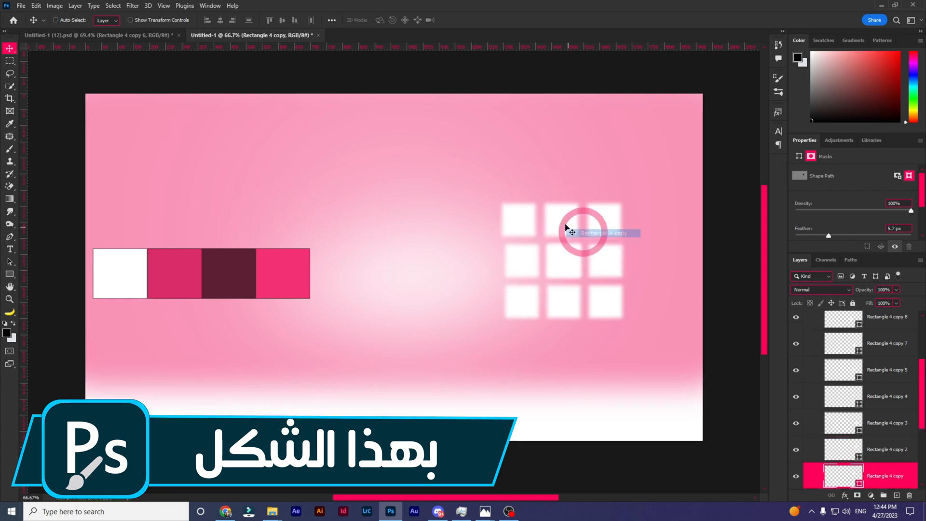
pyautogui.moveTo(562, 223); pyautogui.dragTo(518, 220)
pyautogui.rightClick(521, 215)
pyautogui.click(533, 224)
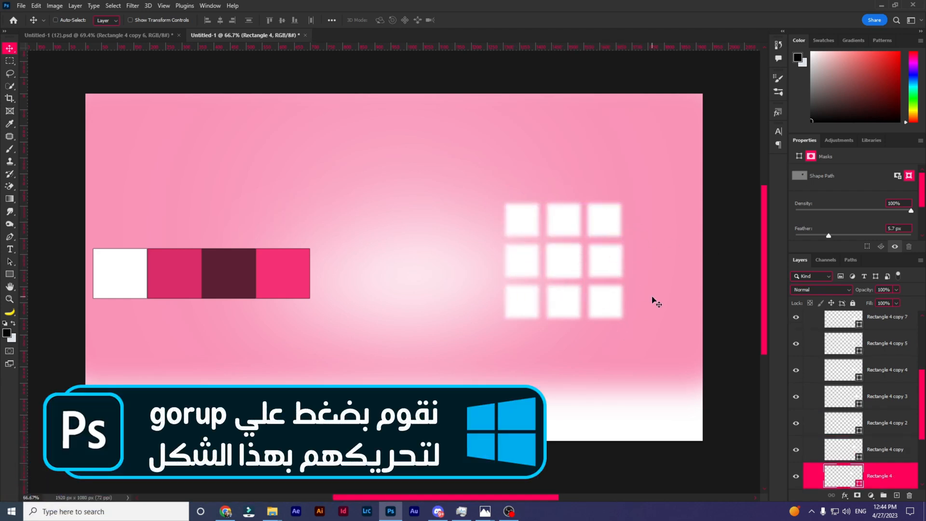
# Step: Rotate the whole group of nine squares about -41.6° into a diamond and shift it slightly to the right
pyautogui.hotkey('ctrl', 'g')
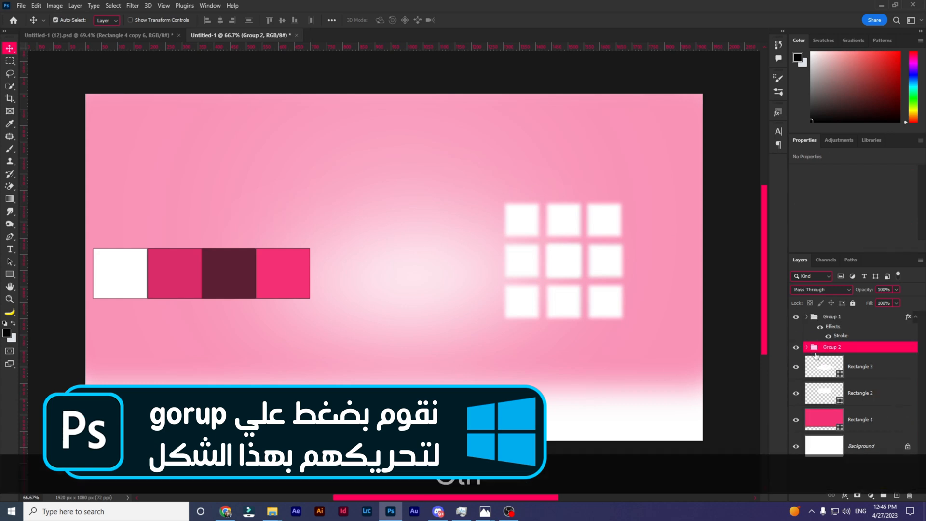
pyautogui.hotkey('ctrl', 't')
pyautogui.moveTo(639, 211); pyautogui.dragTo(574, 189)
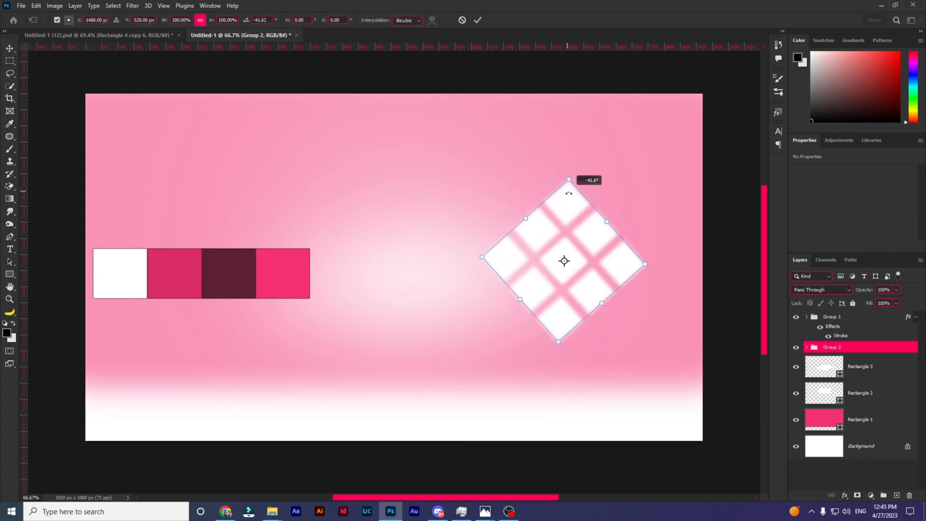
pyautogui.moveTo(571, 261); pyautogui.dragTo(580, 264)
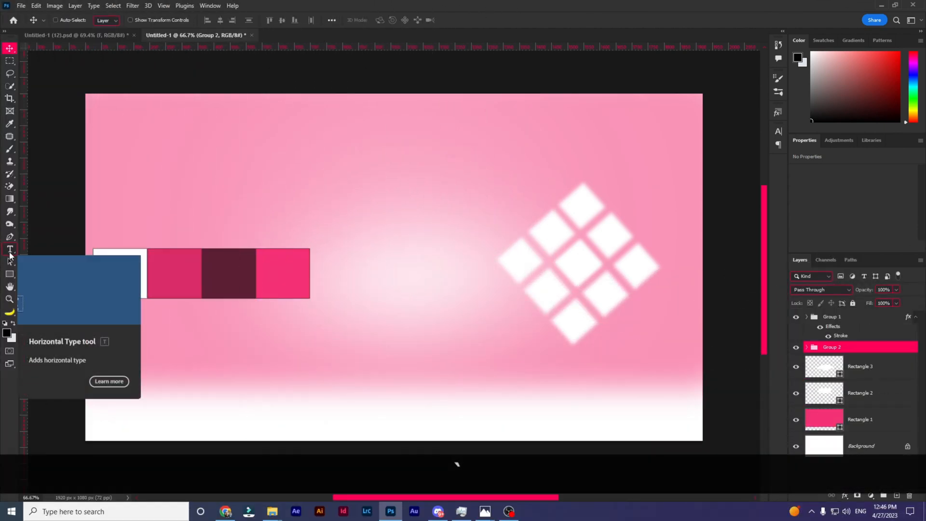
# Step: Add a horizontal text layer near the canvas centre and replace its placeholder text with "F"
pyautogui.click(10, 250)
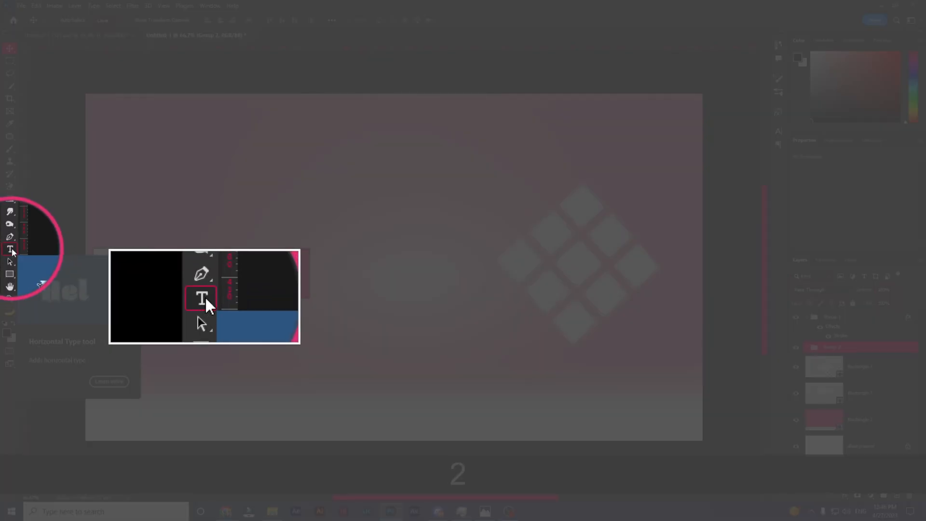
pyautogui.rightClick(10, 251)
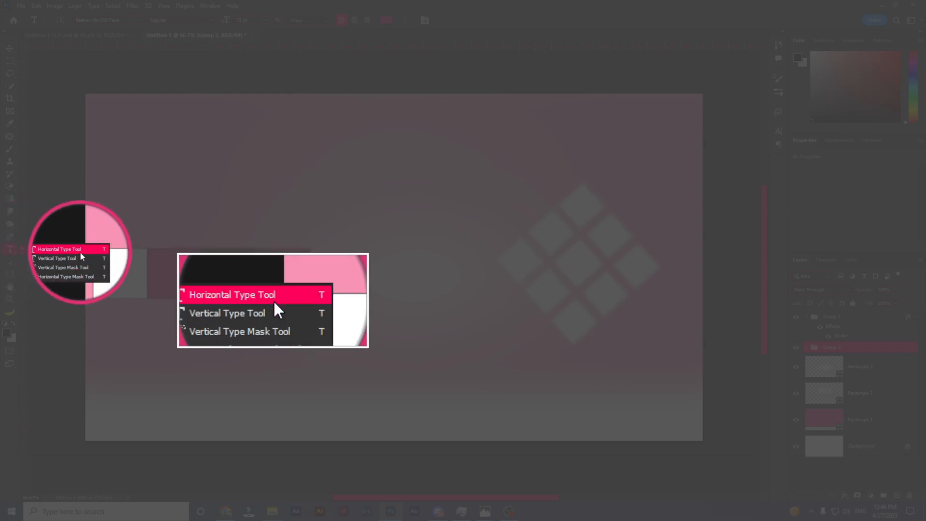
pyautogui.click(68, 251)
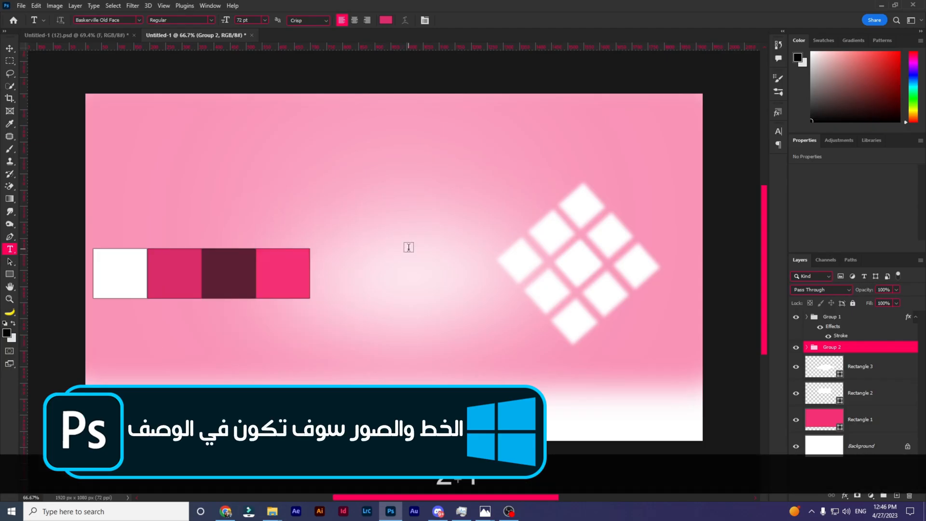
pyautogui.click(404, 250)
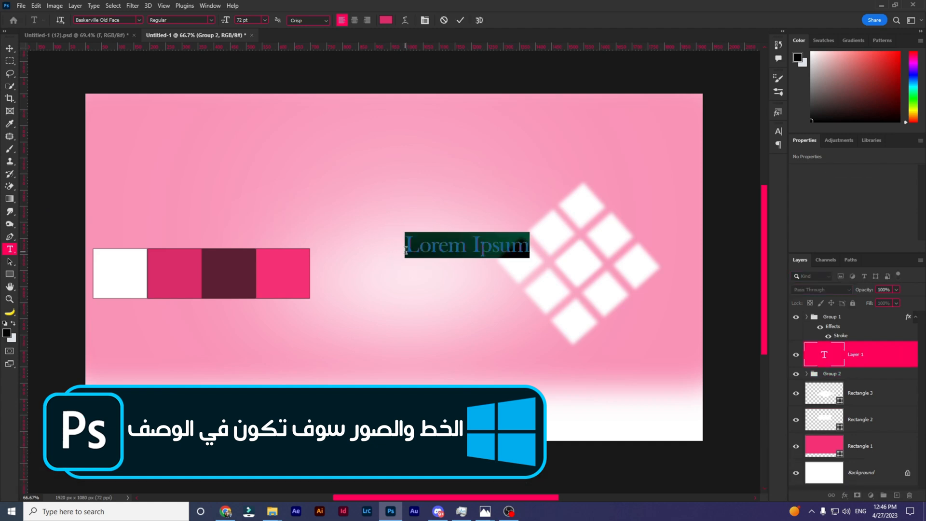
pyautogui.doubleClick(436, 250)
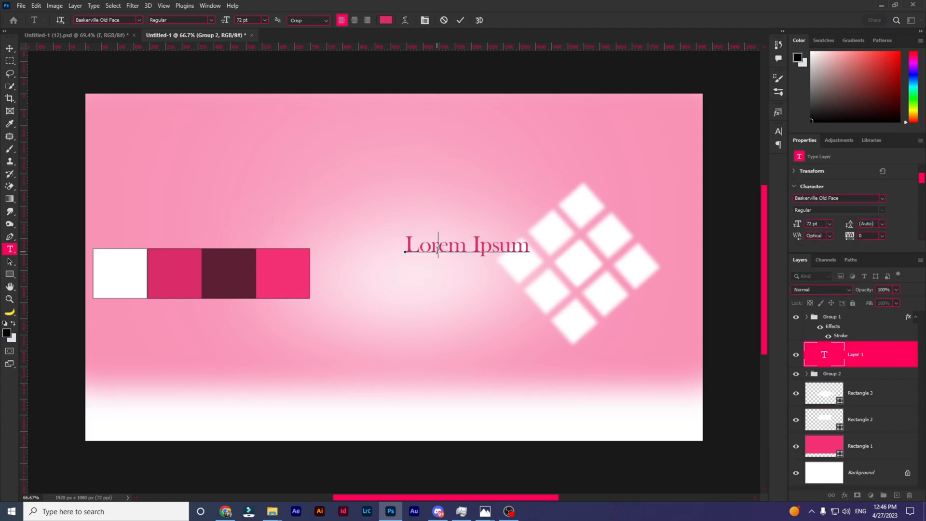
pyautogui.tripleClick(436, 250)
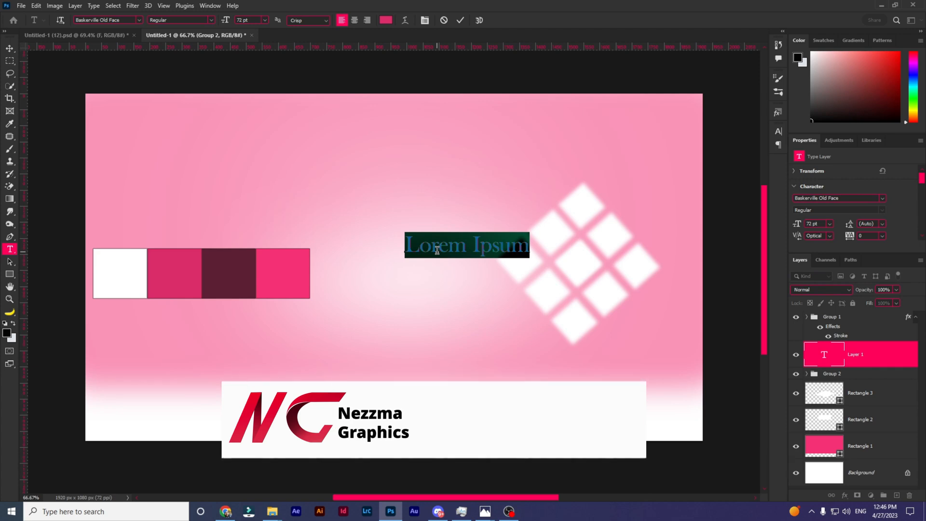
pyautogui.press('BackSpace')
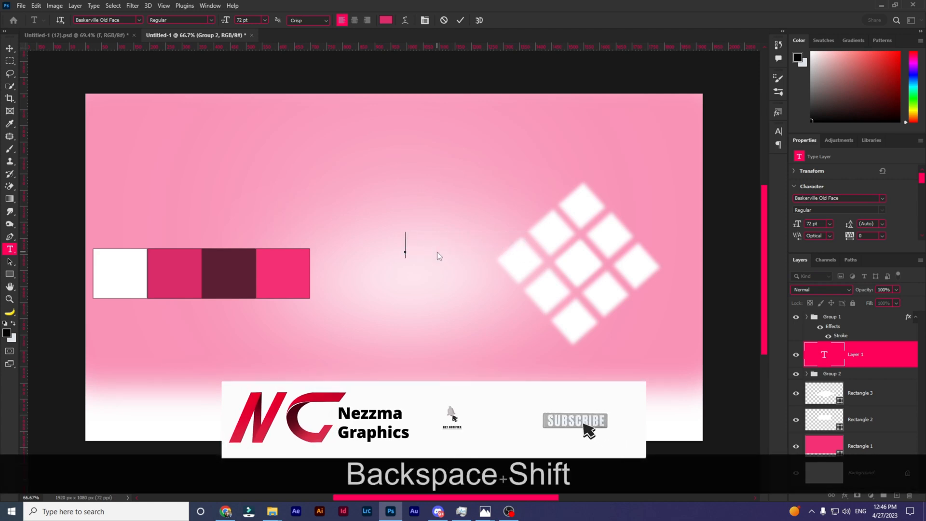
pyautogui.write('F')
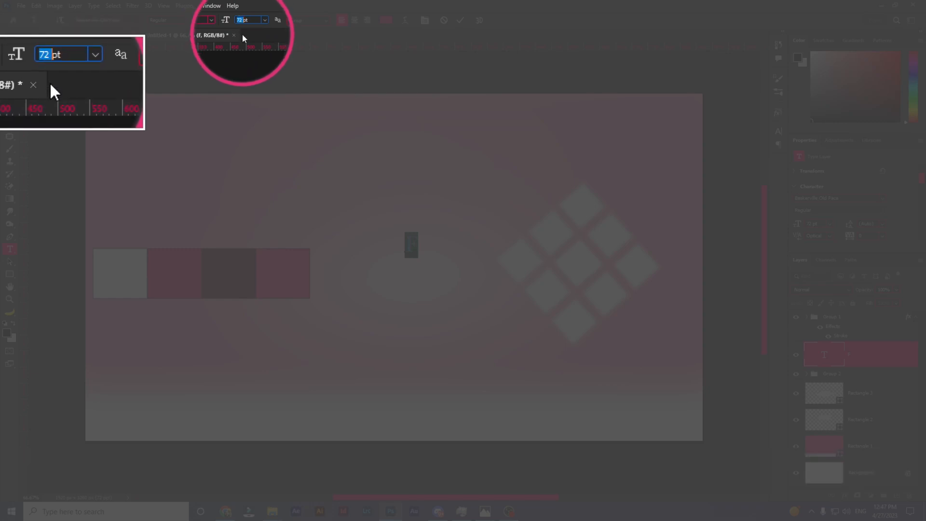
# Step: Set the letter F to 1175 pt and move it down and left so it stands fully on the canvas
pyautogui.write('1')
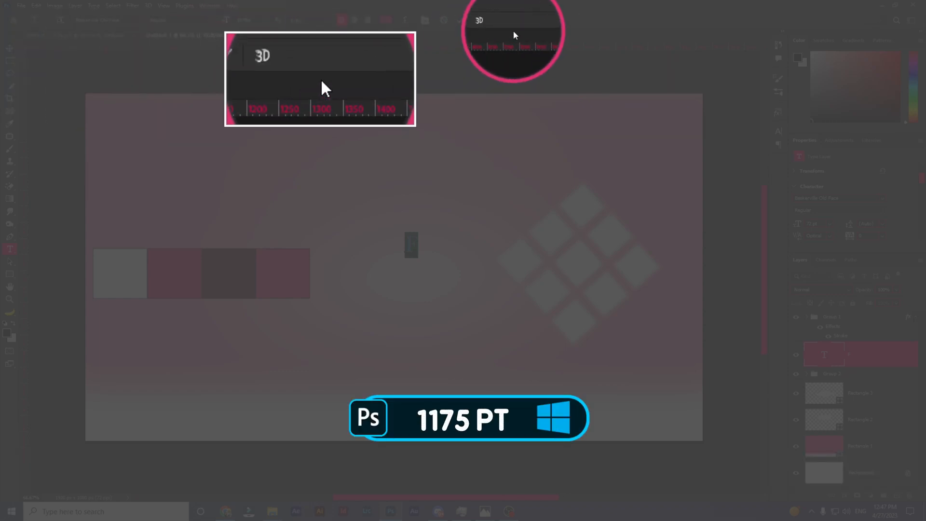
pyautogui.click(459, 20)
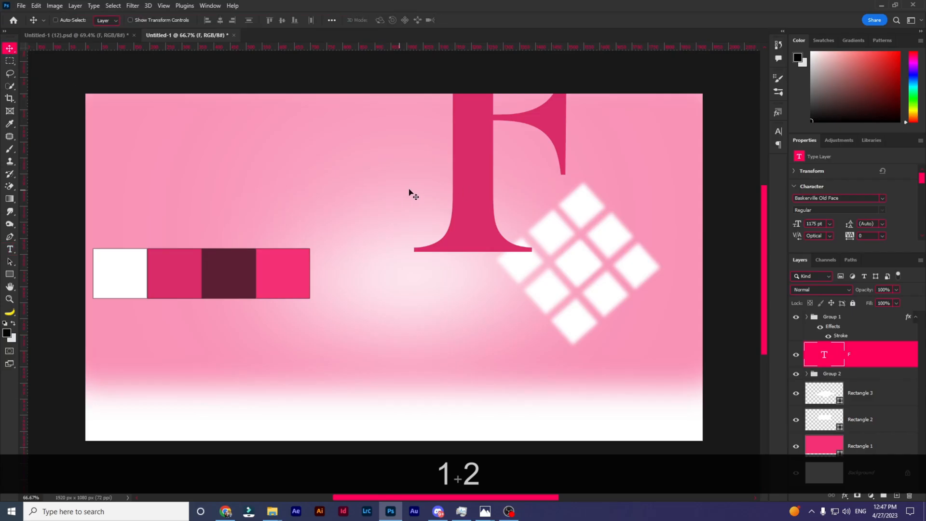
pyautogui.rightClick(473, 181)
pyautogui.click(475, 173)
pyautogui.moveTo(474, 172); pyautogui.dragTo(383, 319)
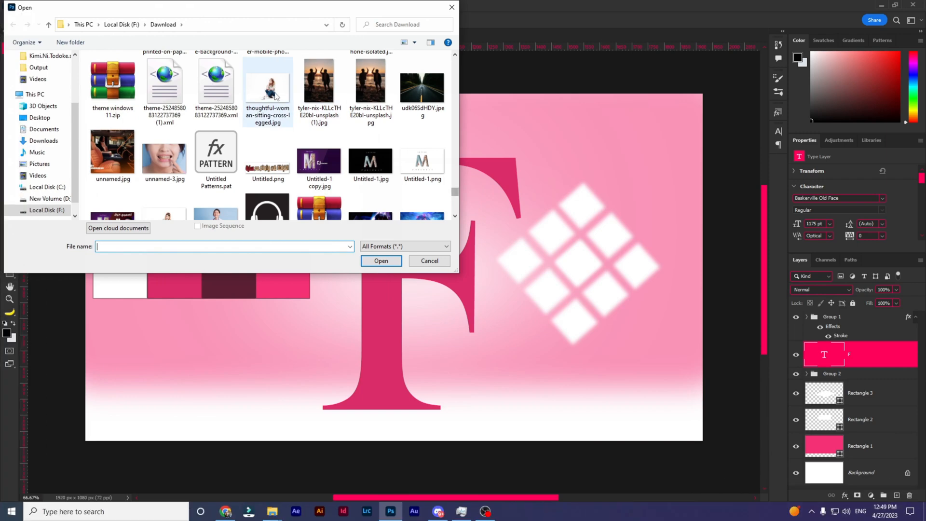
# Step: Open thoughtful-woman-sitting-cross-legged.jpg, select the woman automatically with Select Subject and add a layer mask that hides the background
pyautogui.doubleClick(277, 96)
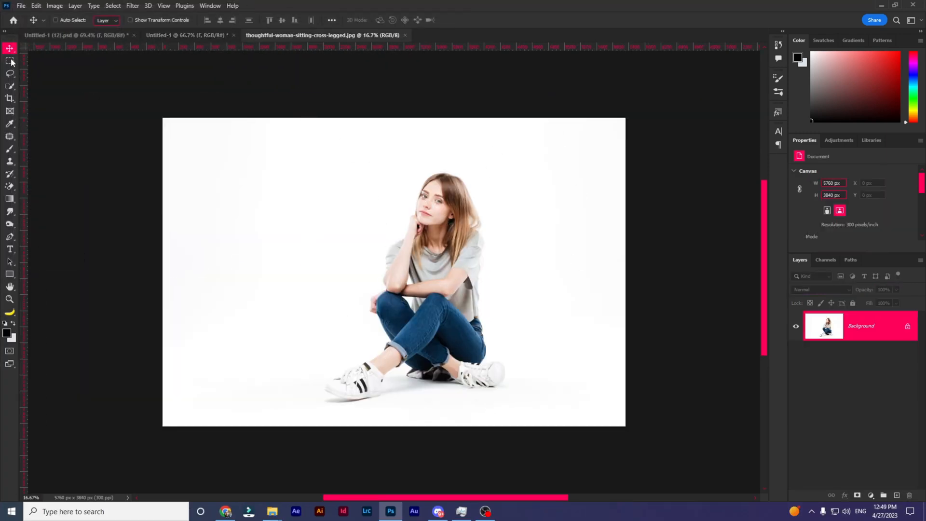
pyautogui.click(10, 86)
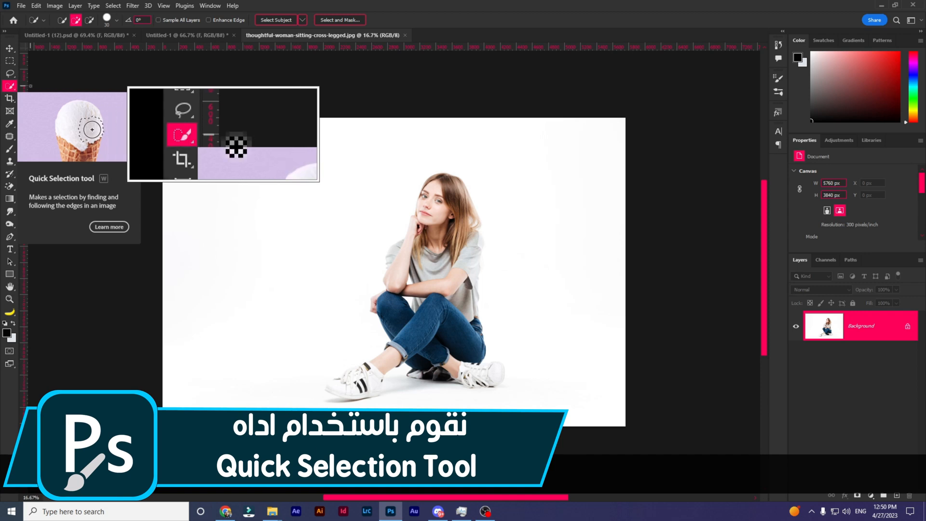
pyautogui.rightClick(10, 86)
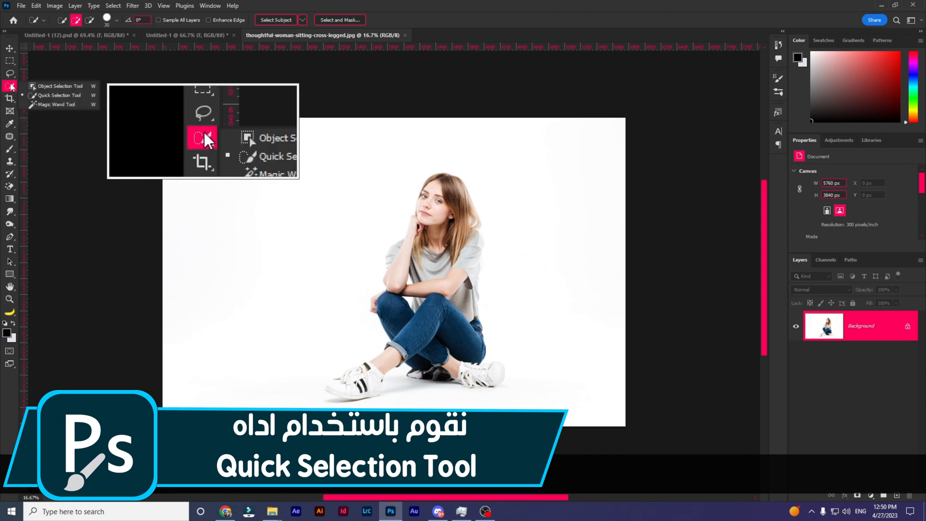
pyautogui.click(42, 96)
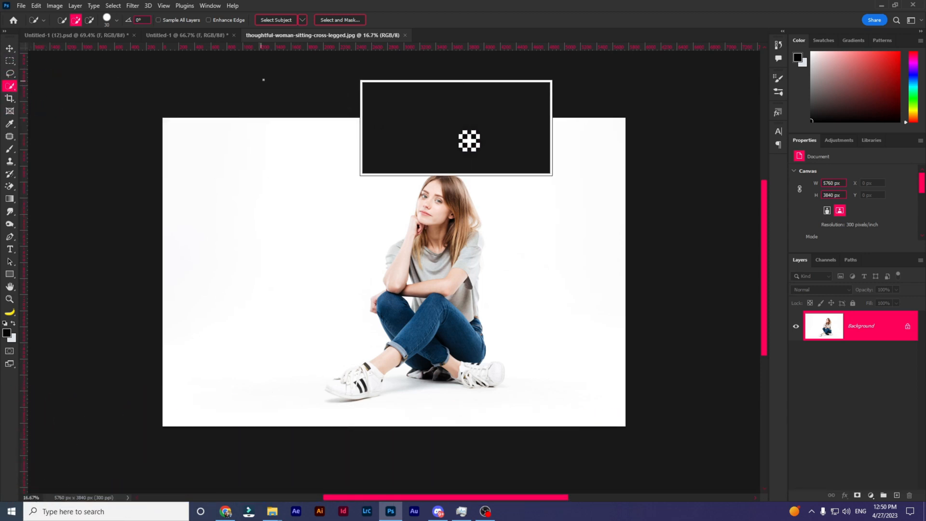
pyautogui.click(278, 21)
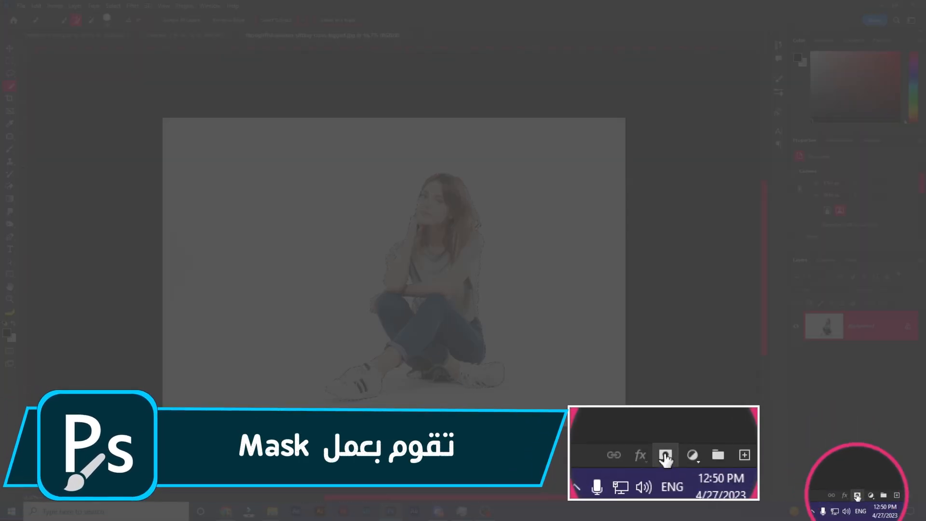
pyautogui.click(857, 495)
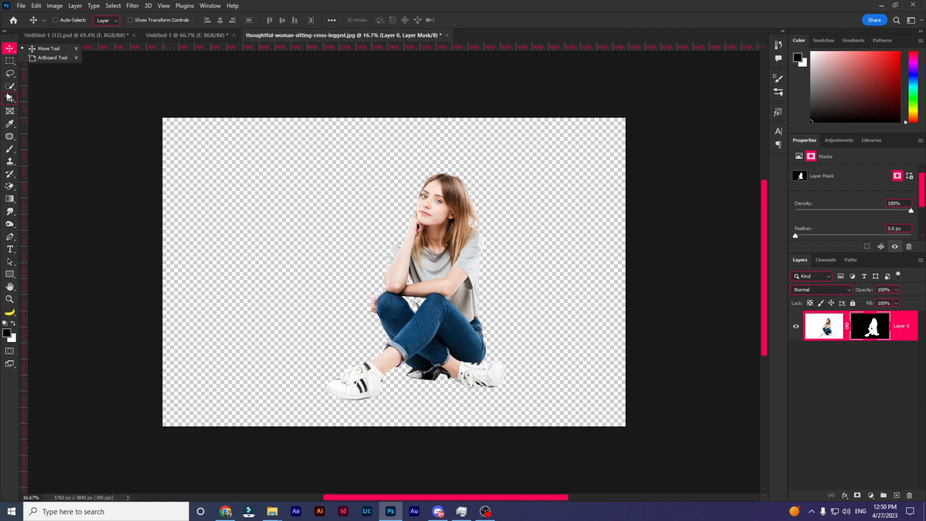
# Step: Paint white on the mask with a hard 291 px brush to restore the floor area around the woman's shoes
pyautogui.click(10, 150)
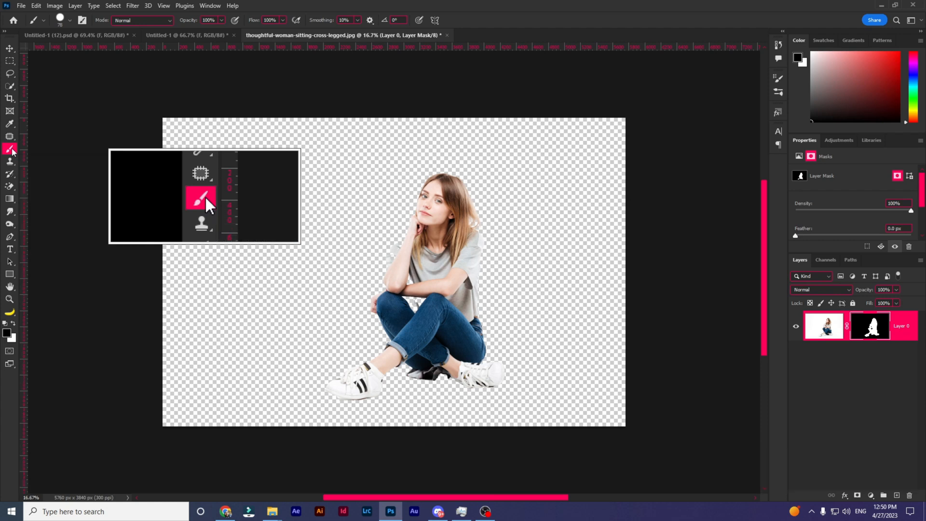
pyautogui.rightClick(11, 150)
pyautogui.click(56, 152)
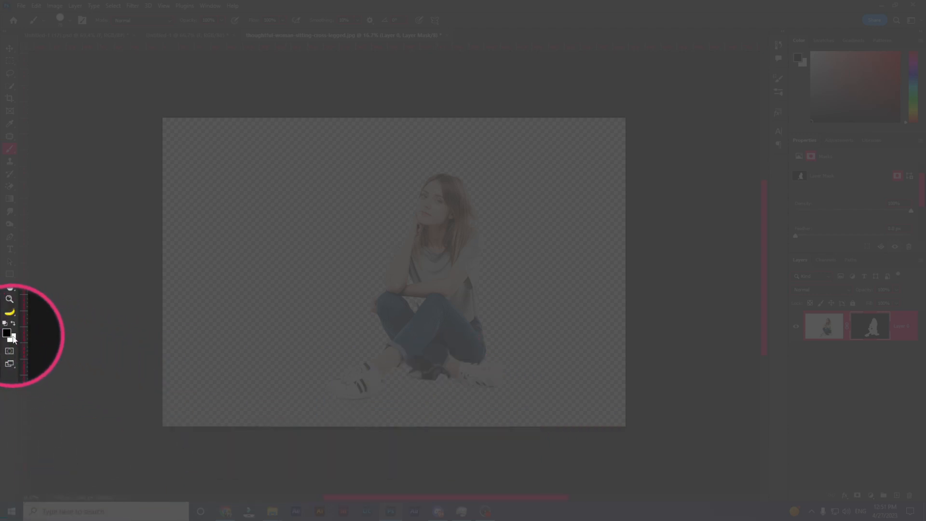
pyautogui.press('x')
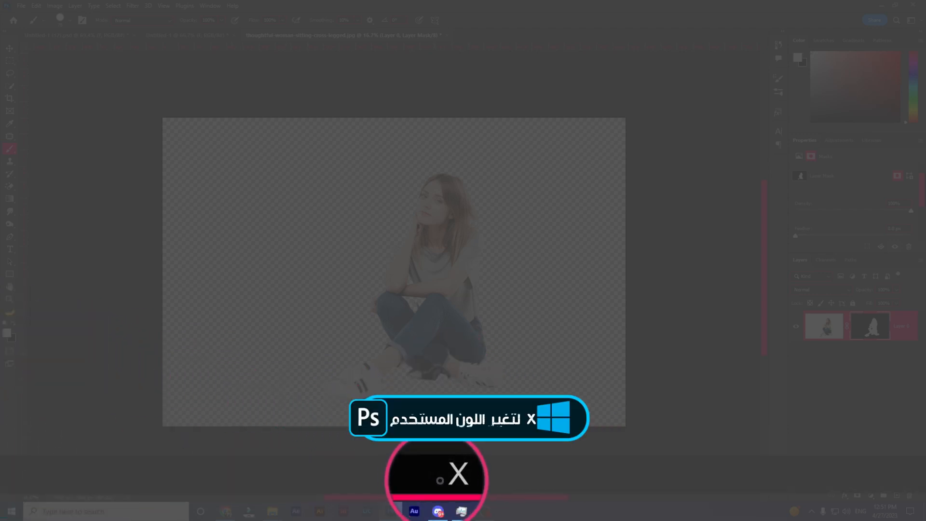
pyautogui.rightClick(432, 370)
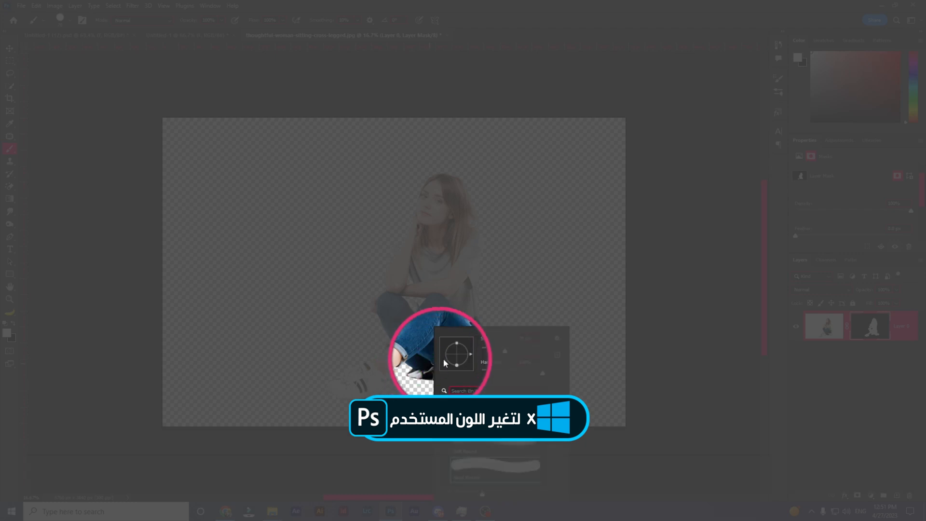
pyautogui.moveTo(506, 352); pyautogui.dragTo(520, 351)
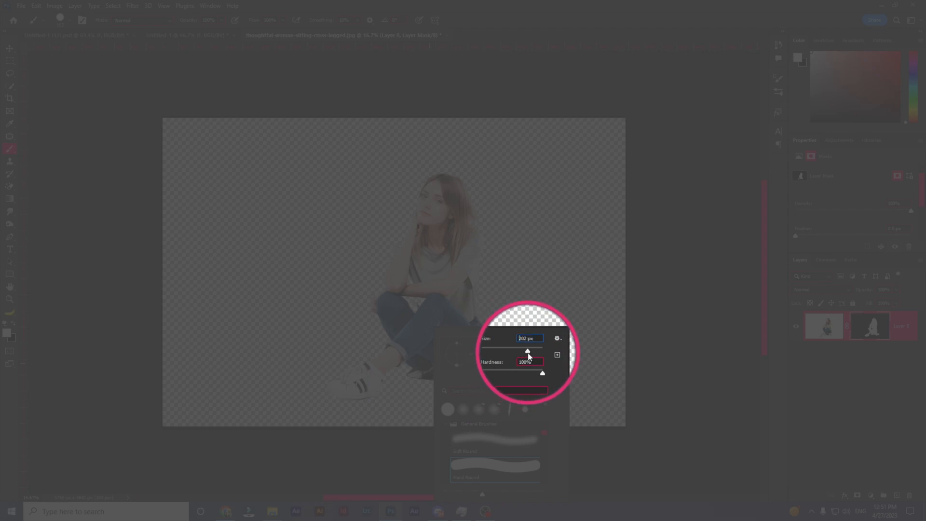
pyautogui.moveTo(530, 355); pyautogui.dragTo(531, 355)
pyautogui.hotkey('ctrl', '2')
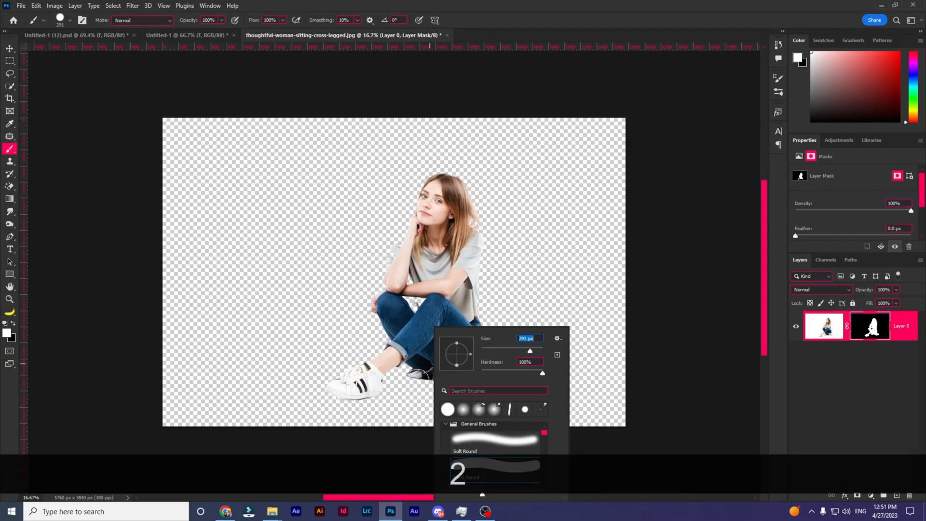
pyautogui.moveTo(424, 369)
pyautogui.mouseDown()
pyautogui.moveTo(387, 382)
pyautogui.moveTo(399, 393)
pyautogui.moveTo(462, 392)
pyautogui.moveTo(441, 376)
pyautogui.moveTo(401, 374)
pyautogui.moveTo(350, 388)
pyautogui.moveTo(378, 394)
pyautogui.moveTo(341, 392)
pyautogui.moveTo(436, 399)
pyautogui.moveTo(482, 390)
pyautogui.moveTo(477, 379)
pyautogui.moveTo(513, 395)
pyautogui.moveTo(490, 393)
pyautogui.moveTo(471, 367)
pyautogui.moveTo(428, 370)
pyautogui.moveTo(362, 394)
pyautogui.moveTo(384, 416)
pyautogui.moveTo(505, 416)
pyautogui.moveTo(535, 407)
pyautogui.moveTo(340, 417)
pyautogui.moveTo(304, 384)
pyautogui.moveTo(285, 413)
pyautogui.moveTo(399, 370)
pyautogui.moveTo(358, 364)
pyautogui.moveTo(313, 377)
pyautogui.moveTo(380, 409)
pyautogui.moveTo(538, 417)
pyautogui.moveTo(514, 383)
pyautogui.moveTo(558, 402)
pyautogui.moveTo(522, 378)
pyautogui.moveTo(546, 405)
pyautogui.moveTo(518, 421)
pyautogui.moveTo(304, 425)
pyautogui.moveTo(312, 373)
pyautogui.moveTo(538, 386)
pyautogui.moveTo(484, 366)
pyautogui.moveTo(531, 384)
pyautogui.mouseUp()
pyautogui.hotkey('ctrl', '1')
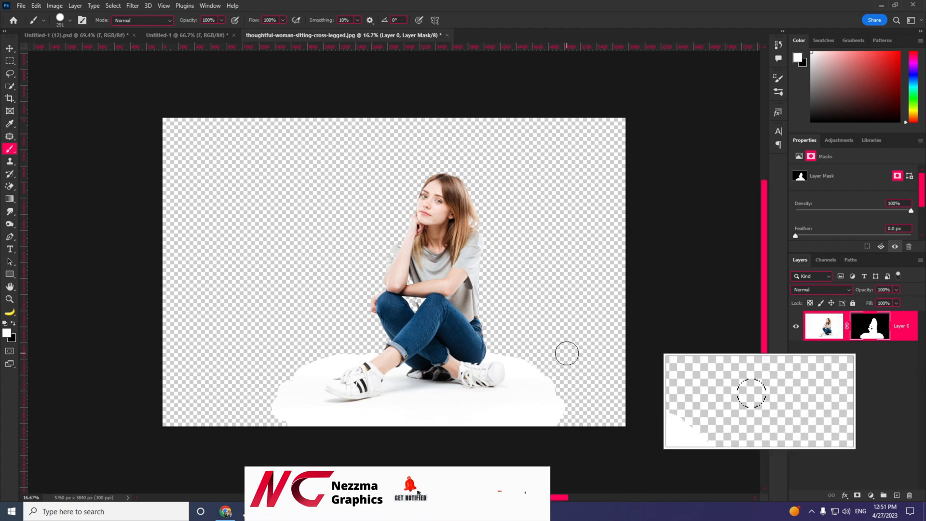
# Step: Bring the masked woman into the Untitled-1 design above the F and scale her down to about 34.6%
pyautogui.press('v')
pyautogui.moveTo(470, 244)
pyautogui.mouseDown()
pyautogui.moveTo(472, 200)
pyautogui.moveTo(193, 33)
pyautogui.moveTo(355, 318)
pyautogui.moveTo(382, 259)
pyautogui.moveTo(523, 310)
pyautogui.moveTo(471, 351)
pyautogui.moveTo(510, 326)
pyautogui.mouseUp()
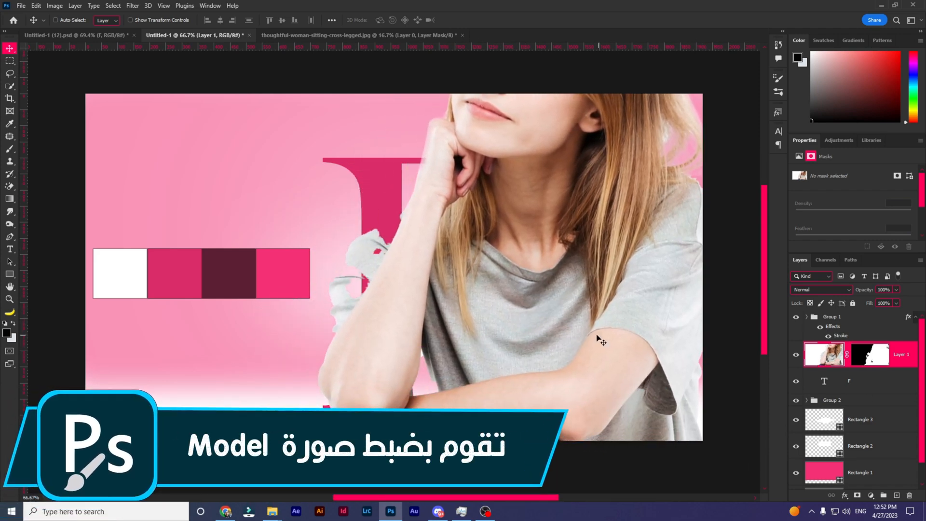
pyautogui.scroll(-10, 600, 337)
pyautogui.hotkey('ctrl', 't')
pyautogui.moveTo(465, 497); pyautogui.dragTo(518, 496)
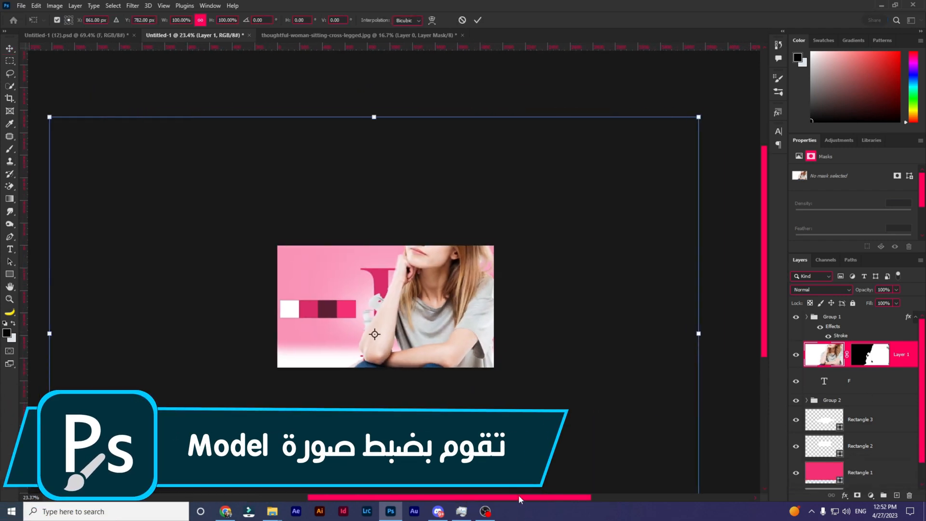
pyautogui.moveTo(699, 116); pyautogui.dragTo(381, 378)
pyautogui.moveTo(280, 409); pyautogui.dragTo(427, 285)
pyautogui.moveTo(507, 217); pyautogui.dragTo(424, 282)
pyautogui.moveTo(325, 368); pyautogui.dragTo(366, 337)
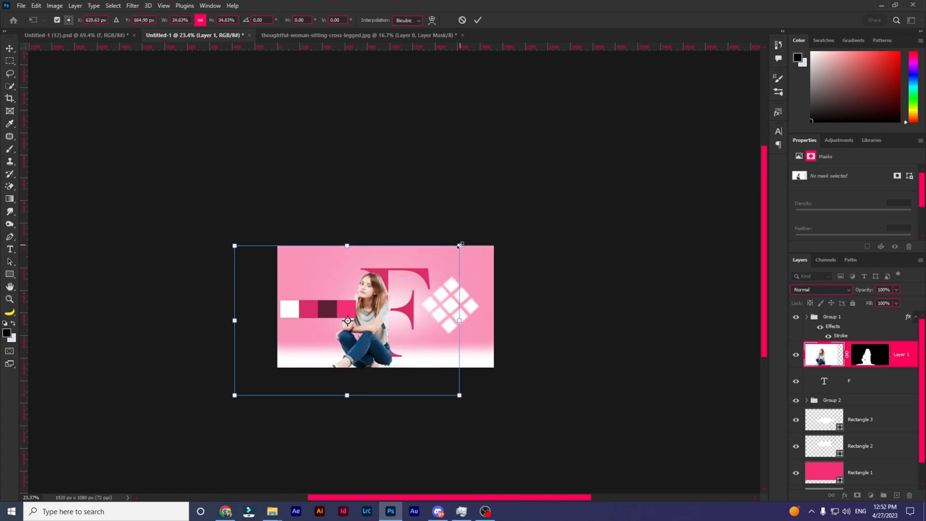
# Step: Reduce the woman to about 29.7% and position her in front of the F's stem, with her shoes near the canvas's lower edge
pyautogui.moveTo(459, 245); pyautogui.dragTo(436, 261)
pyautogui.moveTo(394, 314); pyautogui.dragTo(407, 302)
pyautogui.moveTo(451, 246); pyautogui.dragTo(442, 253)
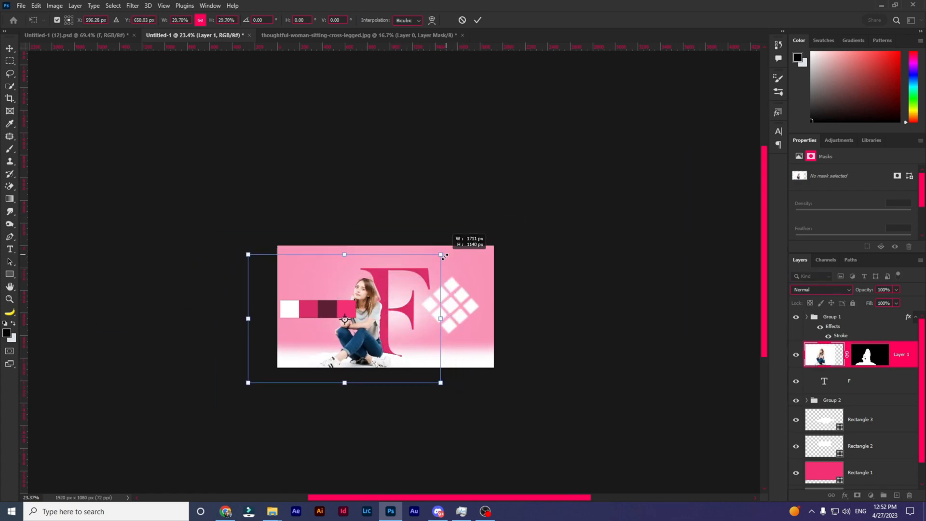
pyautogui.moveTo(411, 301); pyautogui.dragTo(418, 299)
pyautogui.scroll(9, 418, 299)
pyautogui.click(477, 21)
pyautogui.scroll(1, 359, 335)
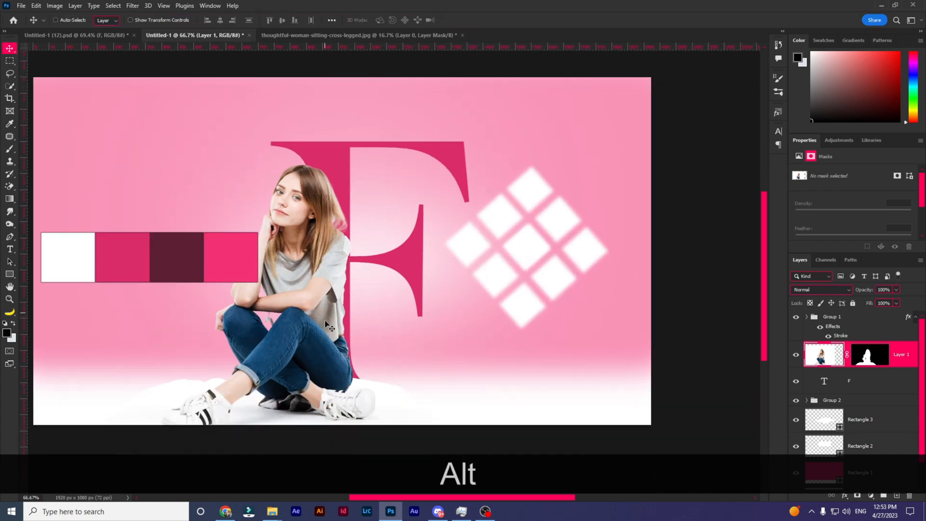
pyautogui.moveTo(320, 302); pyautogui.dragTo(328, 302)
pyautogui.scroll(-1, 353, 313)
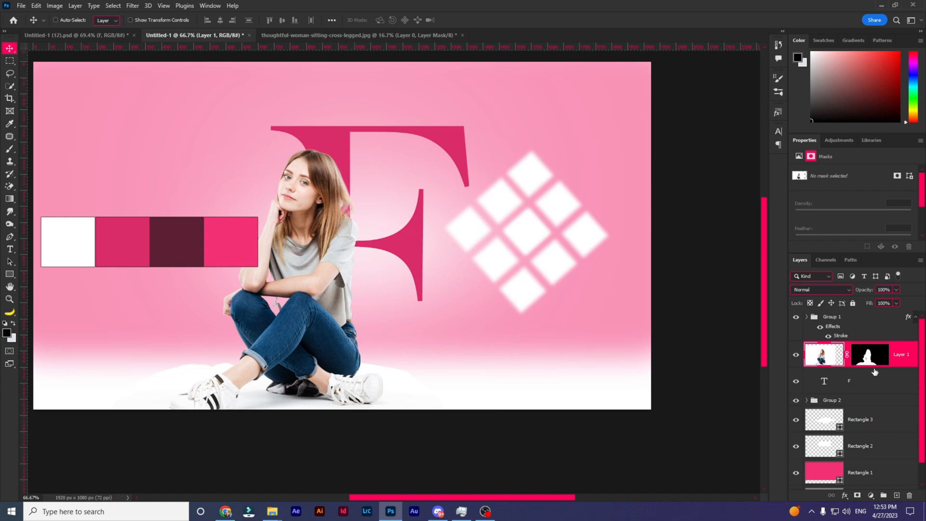
# Step: Hide the colour swatch group and set the brush to Hard Round, 18 px, for retouching the woman's sleeve
pyautogui.press('ctrl')
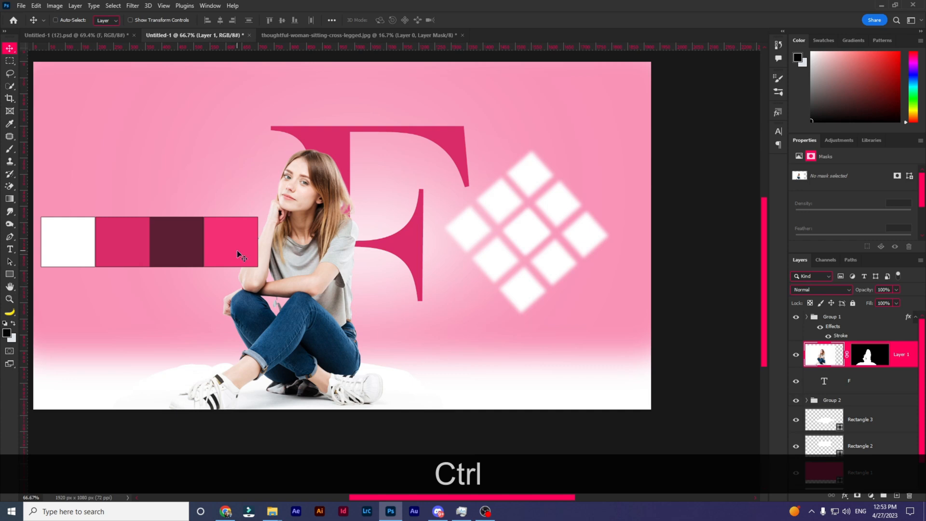
pyautogui.click(796, 320)
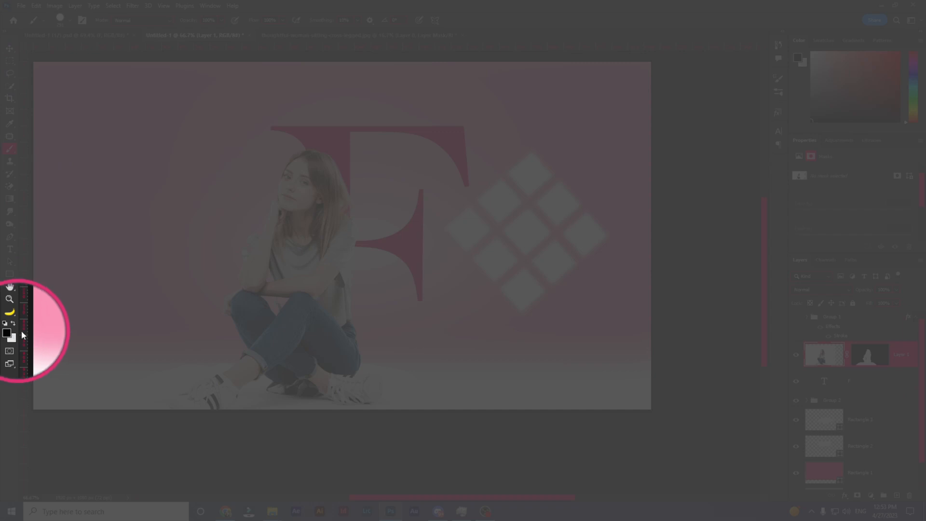
pyautogui.scroll(5, 259, 236)
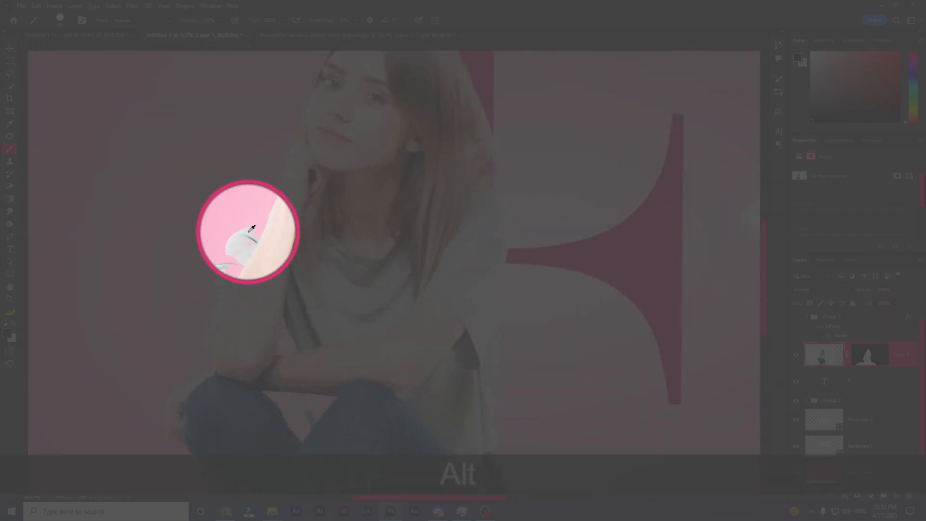
pyautogui.scroll(2, 255, 237)
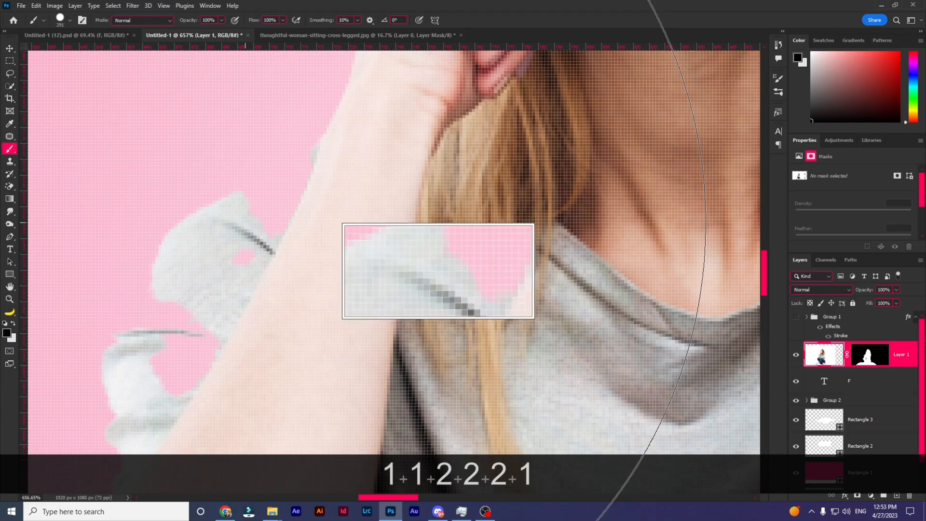
pyautogui.rightClick(295, 251)
pyautogui.moveTo(363, 275); pyautogui.dragTo(346, 276)
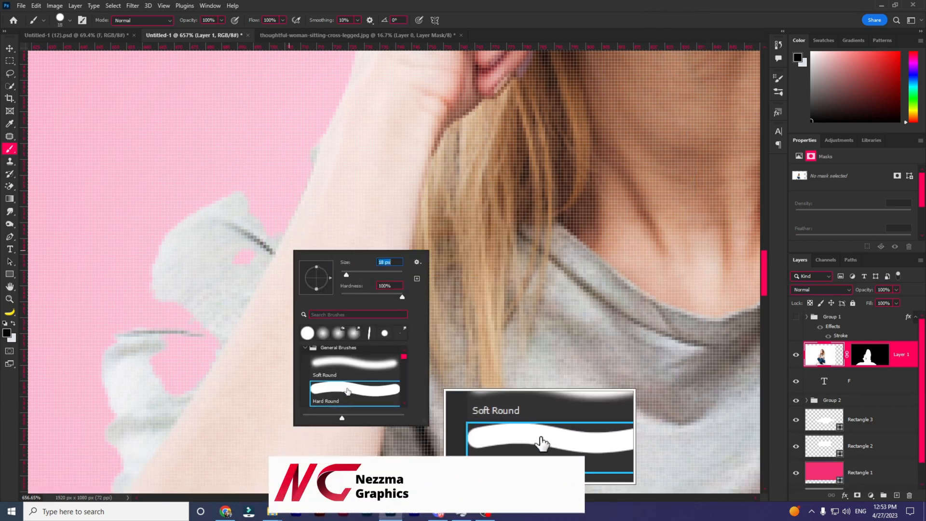
pyautogui.write('xx')
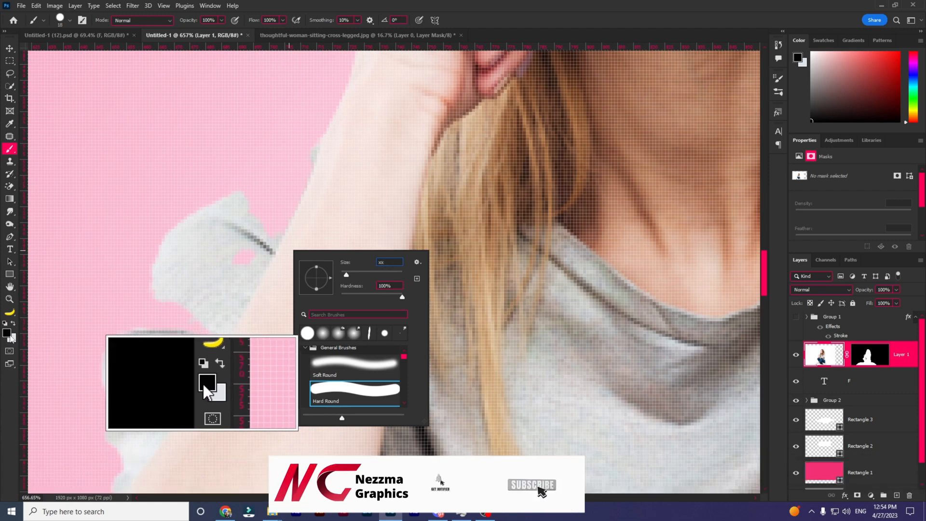
pyautogui.click(189, 240)
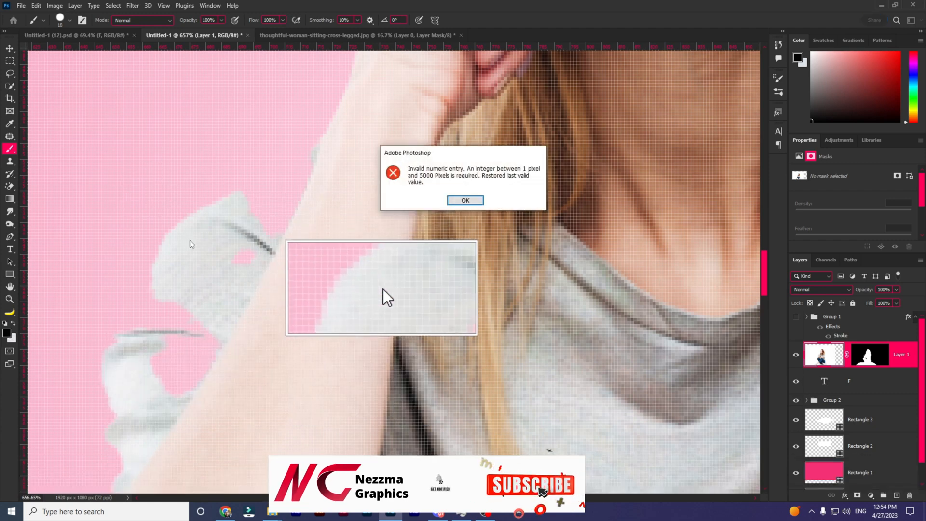
pyautogui.press('Return')
pyautogui.rightClick(441, 229)
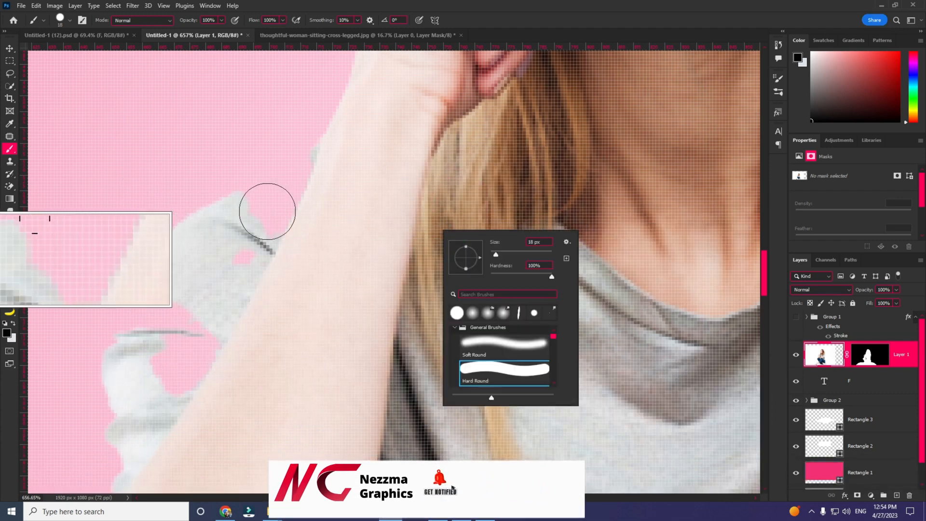
pyautogui.moveTo(239, 217)
pyautogui.mouseDown()
pyautogui.moveTo(234, 233)
pyautogui.moveTo(262, 210)
pyautogui.mouseUp()
pyautogui.hotkey('ctrl', 'z')
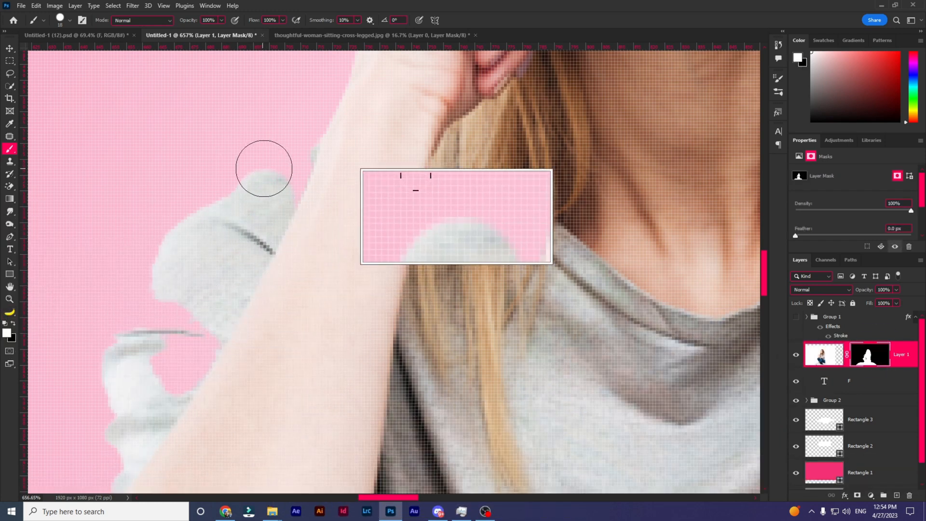
# Step: Paint white on the woman's layer mask to restore the missing sleeve parts and the gap between her forearm and shirt
pyautogui.moveTo(263, 169)
pyautogui.mouseDown()
pyautogui.moveTo(289, 173)
pyautogui.moveTo(287, 183)
pyautogui.moveTo(198, 368)
pyautogui.moveTo(180, 348)
pyautogui.moveTo(178, 272)
pyautogui.mouseUp()
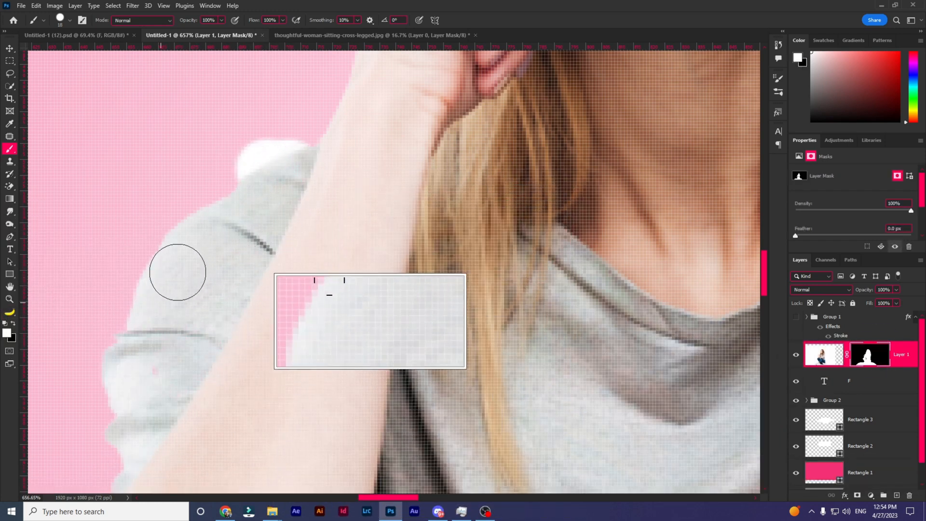
pyautogui.scroll(-5, 151, 395)
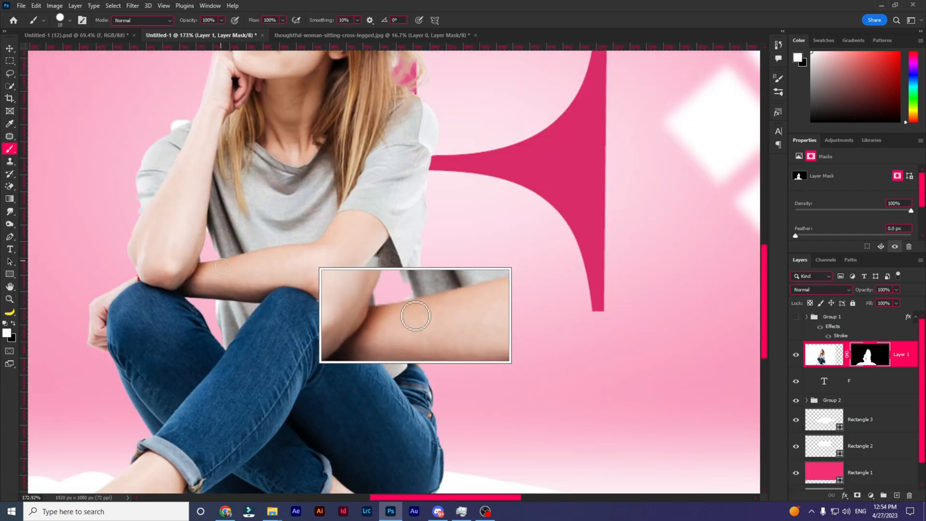
pyautogui.scroll(-4, 337, 284)
pyautogui.scroll(5, 430, 262)
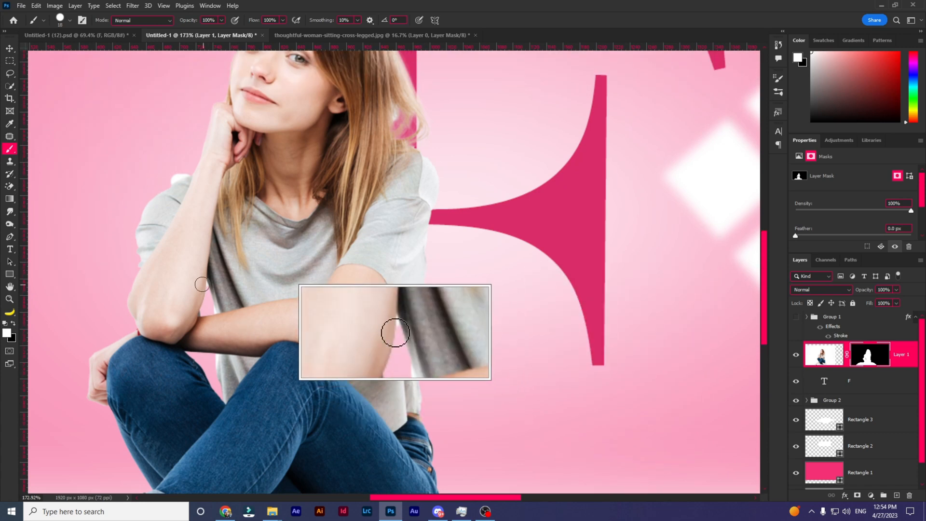
pyautogui.scroll(1, 177, 201)
# Step: Paint black on the mask to remove the white spot above the woman's sleeve beside her raised forearm
pyautogui.press('x')
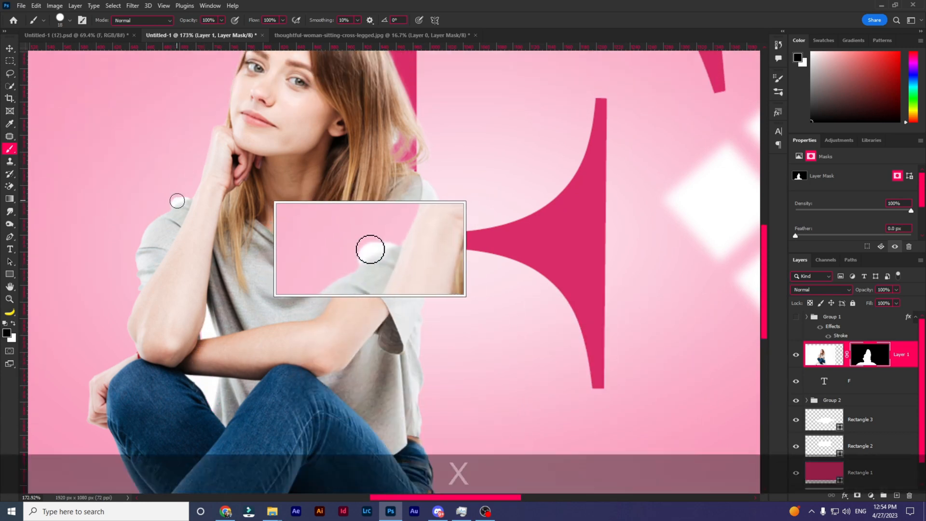
pyautogui.click(177, 201)
pyautogui.scroll(-8, 376, 356)
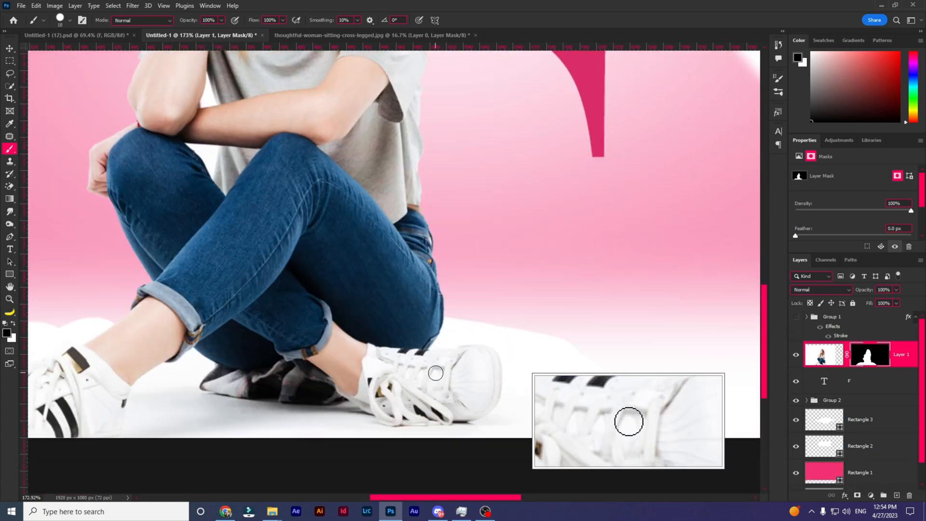
pyautogui.scroll(-4, 556, 372)
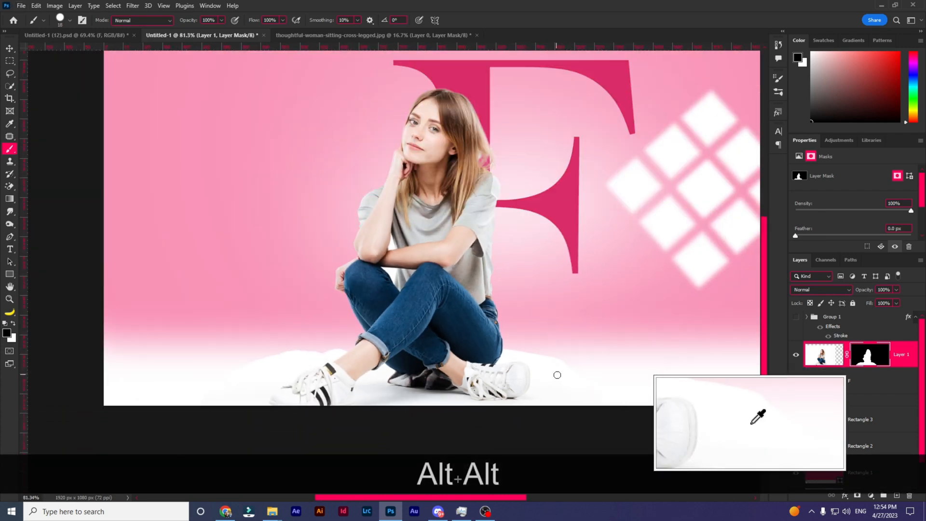
pyautogui.click(10, 48)
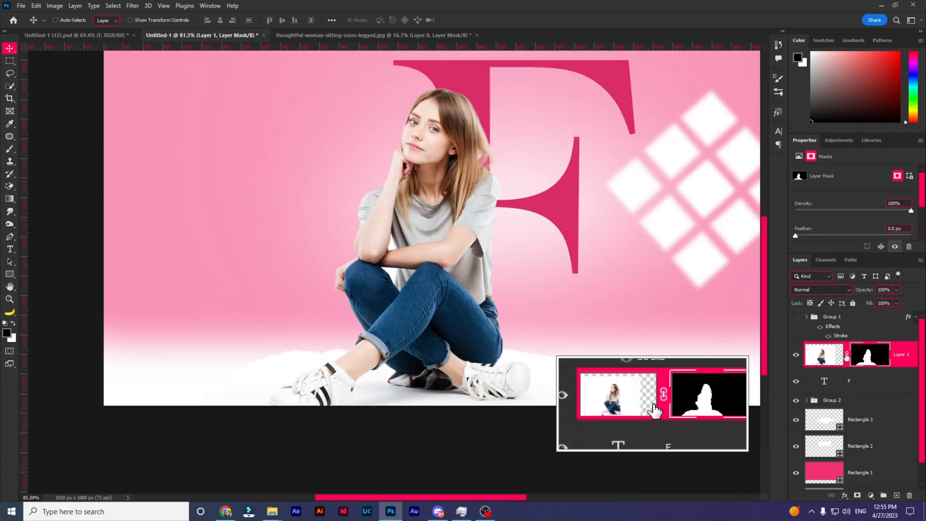
# Step: Duplicate the masked woman layer and link the original and its copy together
pyautogui.press('ctrl')
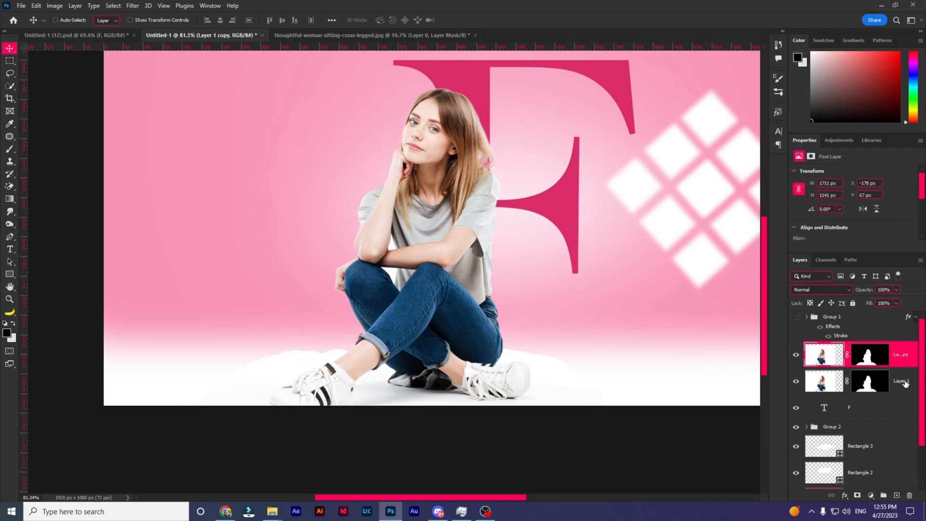
pyautogui.press('ctrl')
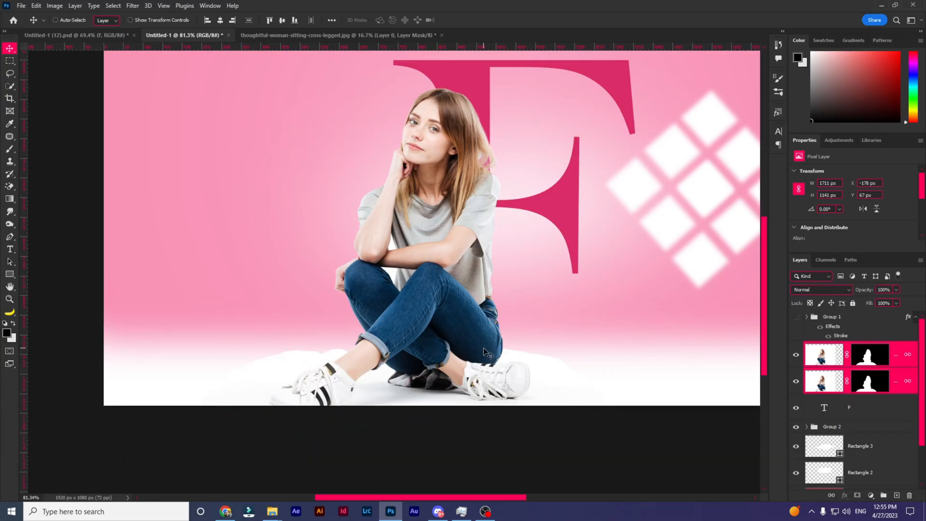
pyautogui.press('ctrl')
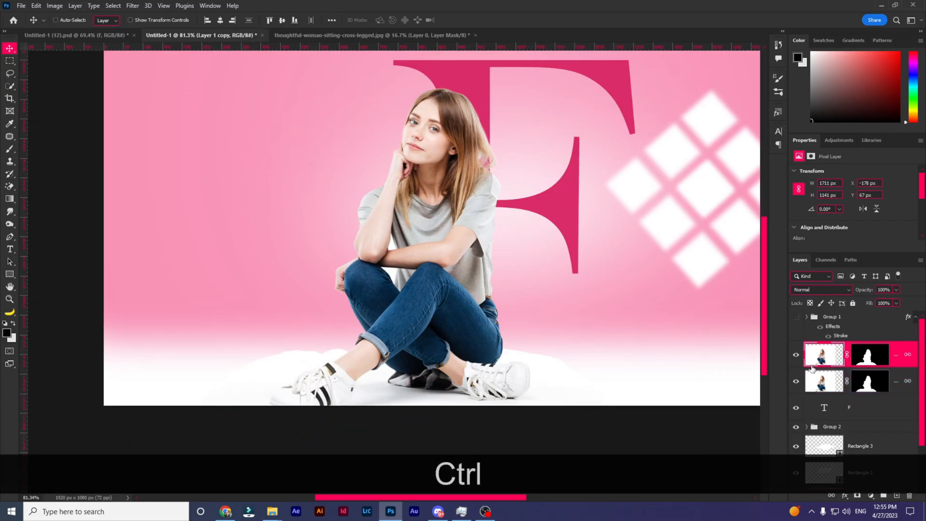
# Step: Scale the linked woman layers to about 97.99% and reposition them over the F's stem, with the shoes near the canvas's lower edge
pyautogui.hotkey('ctrl', 't')
pyautogui.scroll(3, 670, 260)
pyautogui.moveTo(704, 79); pyautogui.dragTo(701, 81)
pyautogui.scroll(-1, 491, 333)
pyautogui.moveTo(435, 263); pyautogui.dragTo(443, 244)
pyautogui.scroll(3, 443, 244)
pyautogui.moveTo(710, 77); pyautogui.dragTo(702, 85)
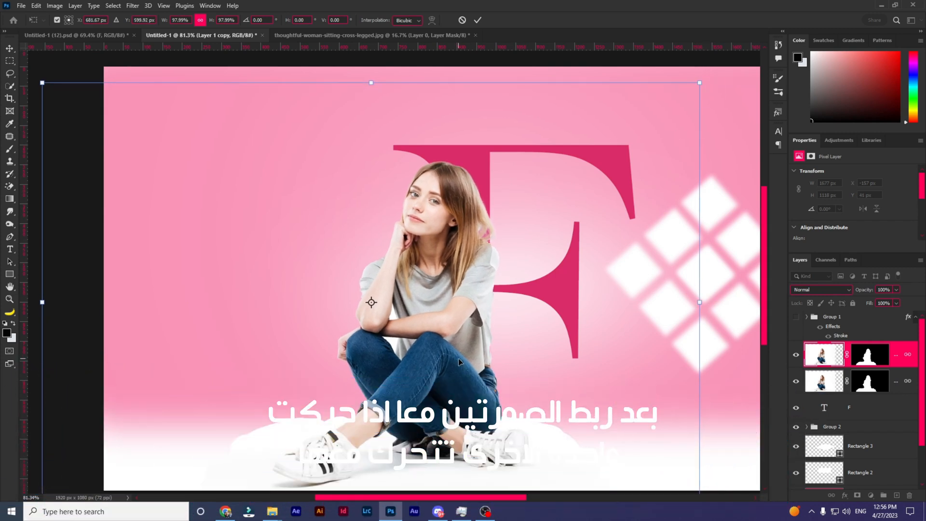
pyautogui.moveTo(458, 359)
pyautogui.mouseDown()
pyautogui.moveTo(448, 356)
pyautogui.moveTo(458, 365)
pyautogui.mouseUp()
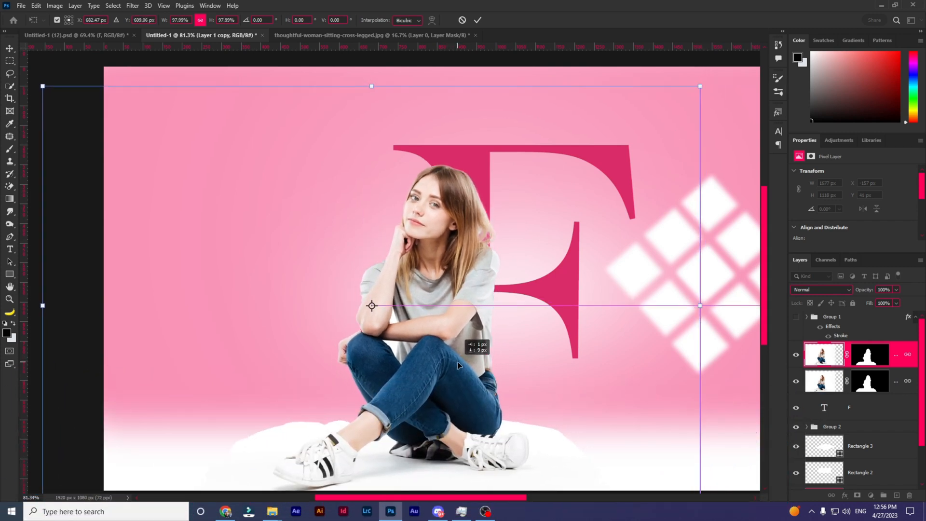
# Step: Clip the lower woman layer to the F text layer with a clipping mask
pyautogui.click(830, 386)
pyautogui.rightClick(898, 386)
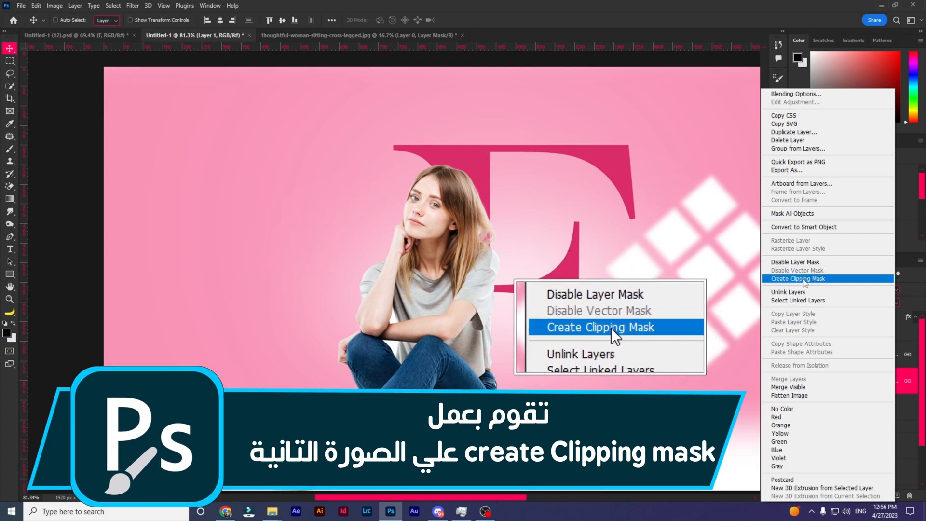
pyautogui.click(804, 279)
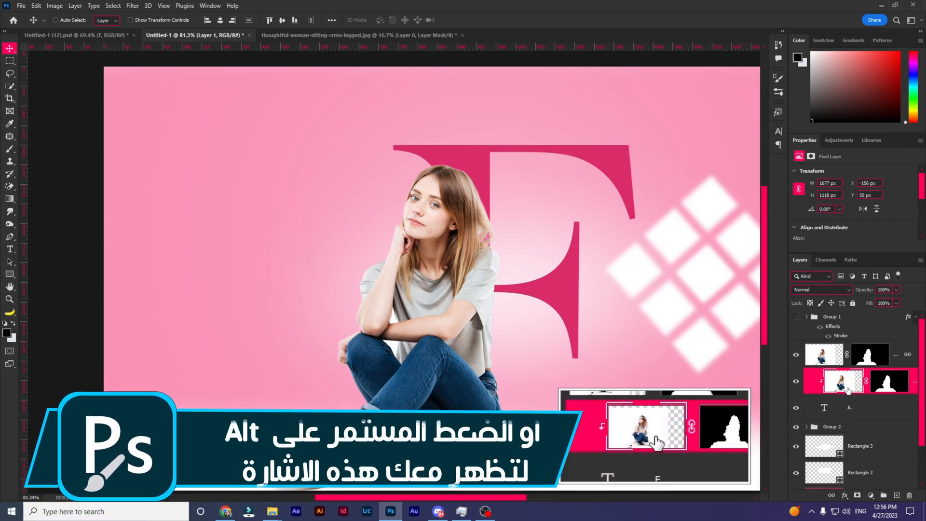
pyautogui.keyDown('alt'); pyautogui.click(849, 390); pyautogui.keyUp('alt')
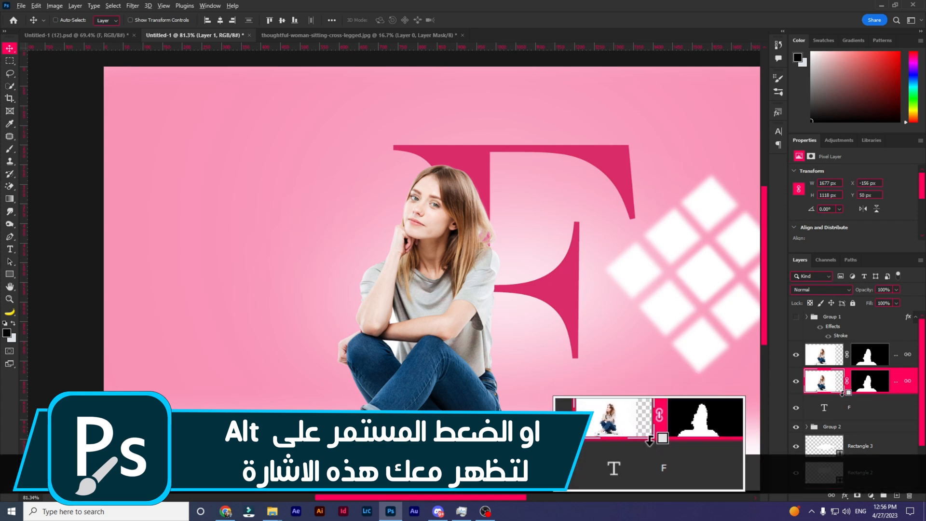
pyautogui.keyDown('alt'); pyautogui.click(842, 392); pyautogui.keyUp('alt')
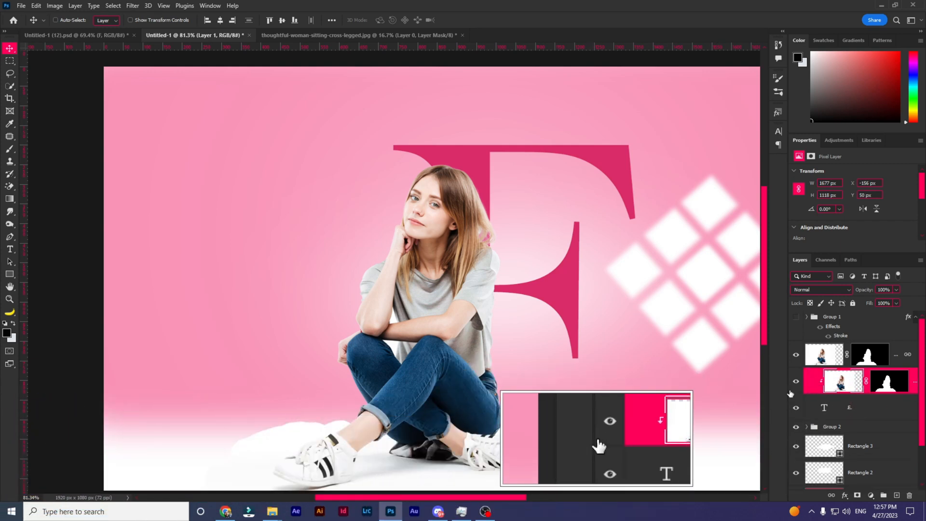
# Step: Paint black with the Brush tool on the upper woman layer's mask to trim the sleeve, jeans and white floor beyond the F's stem
pyautogui.click(830, 357)
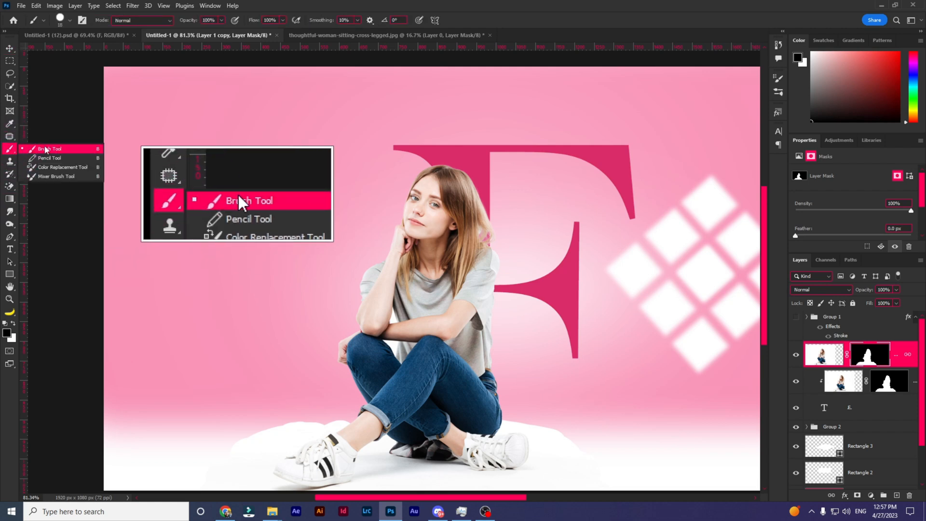
pyautogui.click(45, 147)
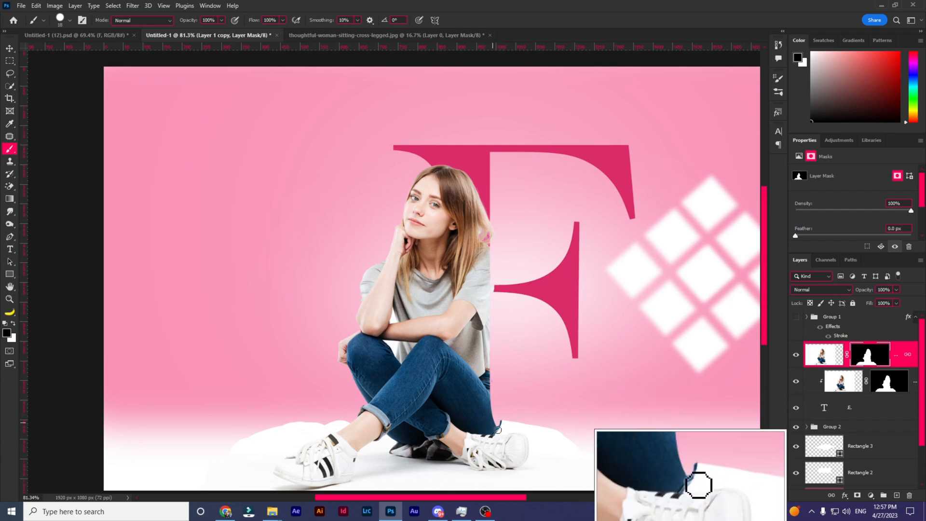
pyautogui.moveTo(519, 426); pyautogui.dragTo(568, 445)
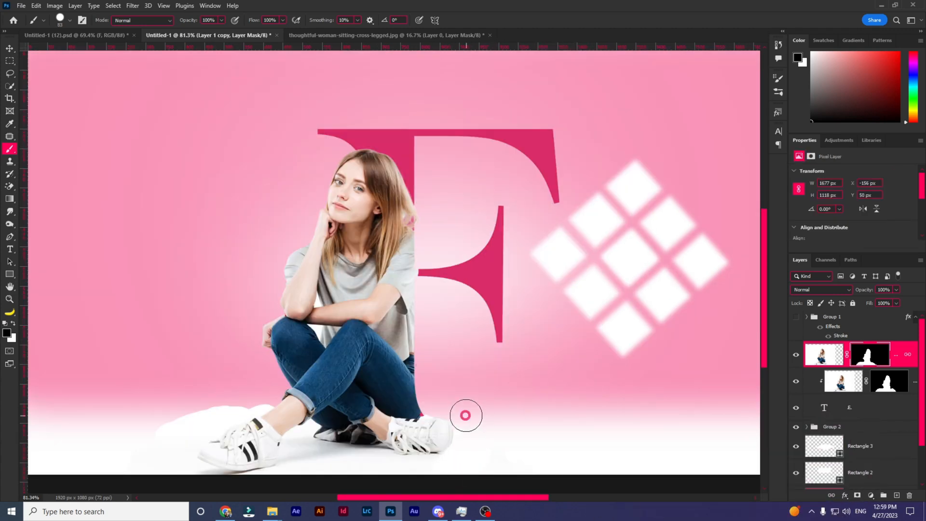
pyautogui.keyDown('alt'); pyautogui.scroll(4, 466, 415); pyautogui.keyUp('alt')
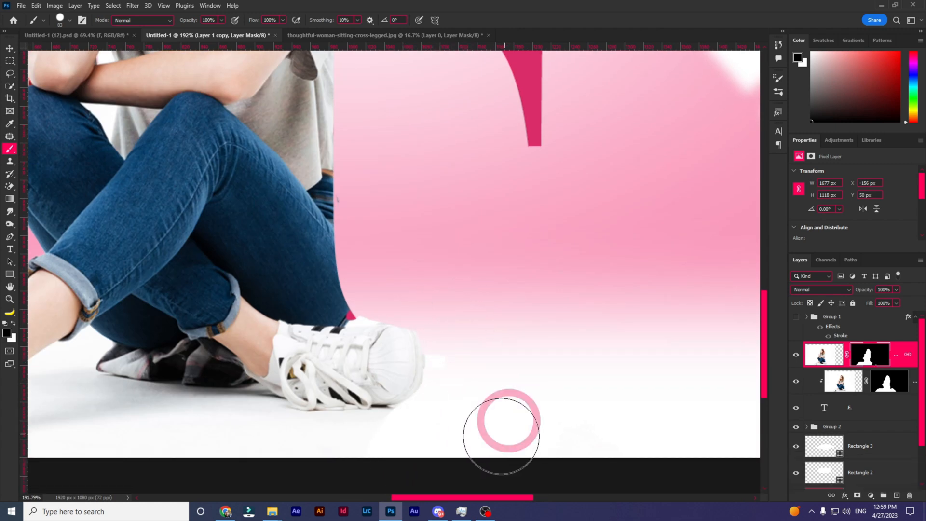
pyautogui.hotkey('ctrl', 'z')
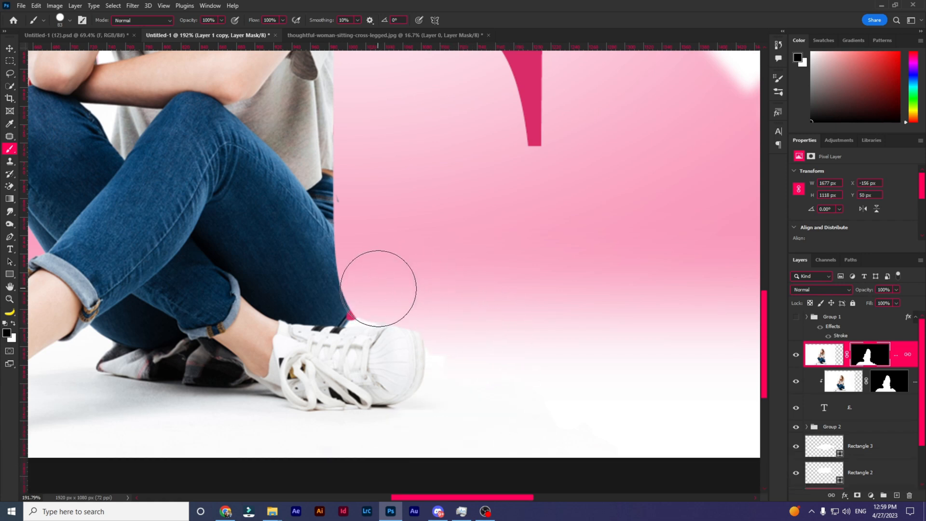
pyautogui.hotkey('ctrl', 'z')
pyautogui.scroll(3, 337, 186)
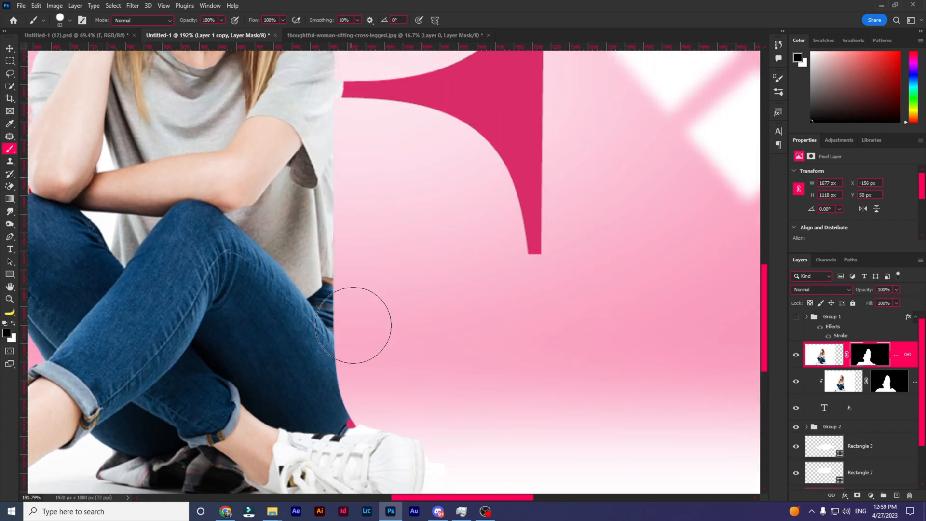
pyautogui.scroll(8, 407, 377)
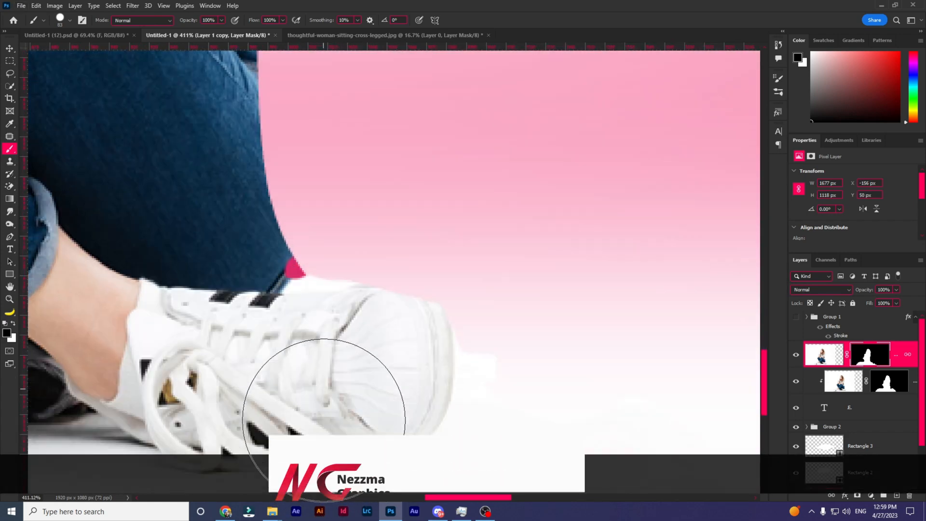
# Step: Reduce the brush to 10 px and paint out the white remnant where the jeans meet the shoe below the F's stem
pyautogui.rightClick(363, 242)
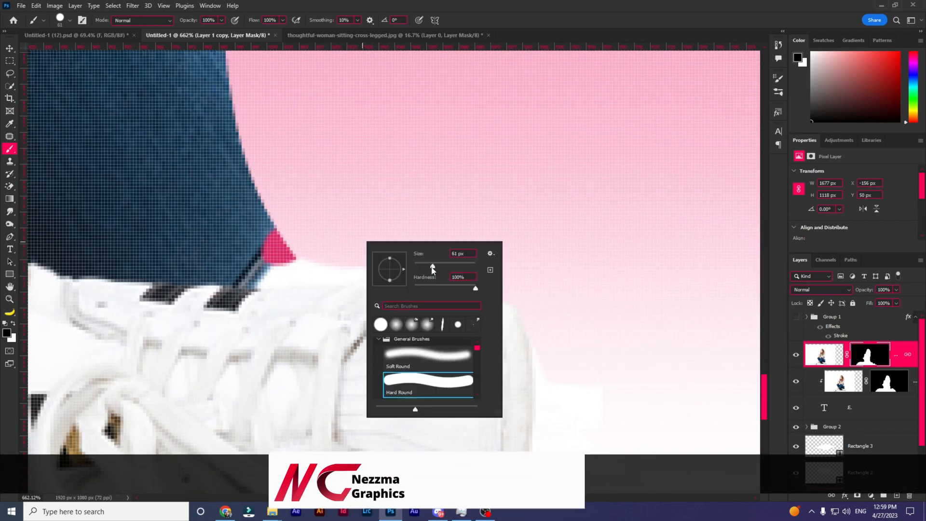
pyautogui.moveTo(432, 268); pyautogui.dragTo(418, 267)
pyautogui.click(360, 256)
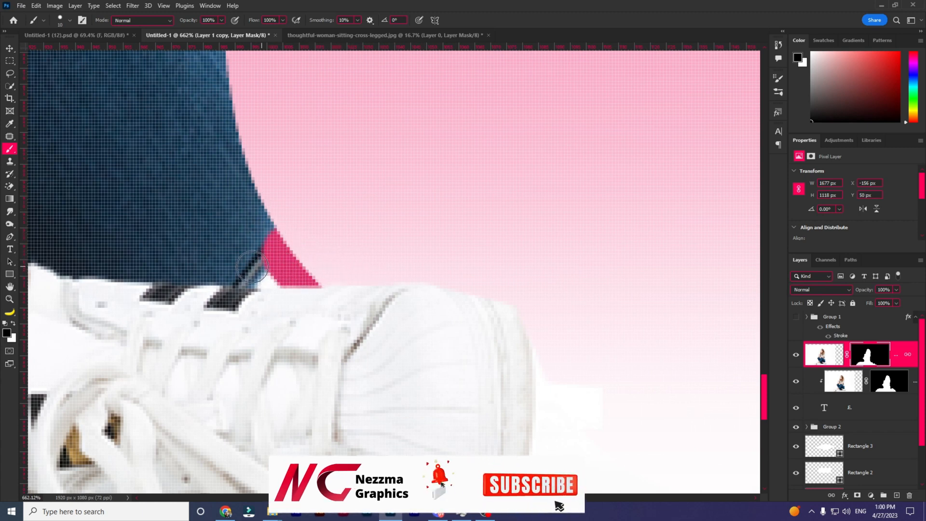
pyautogui.scroll(-10, 485, 248)
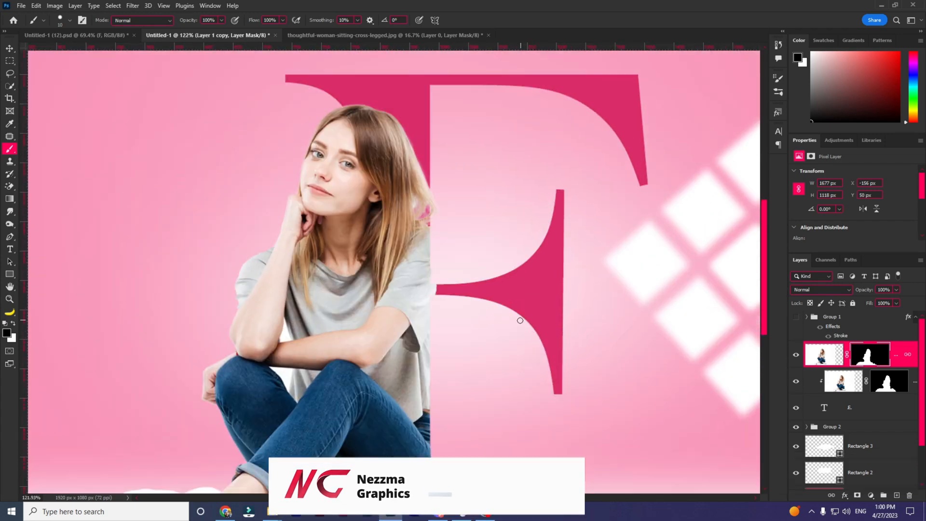
pyautogui.scroll(3, 417, 250)
pyautogui.scroll(3, 433, 320)
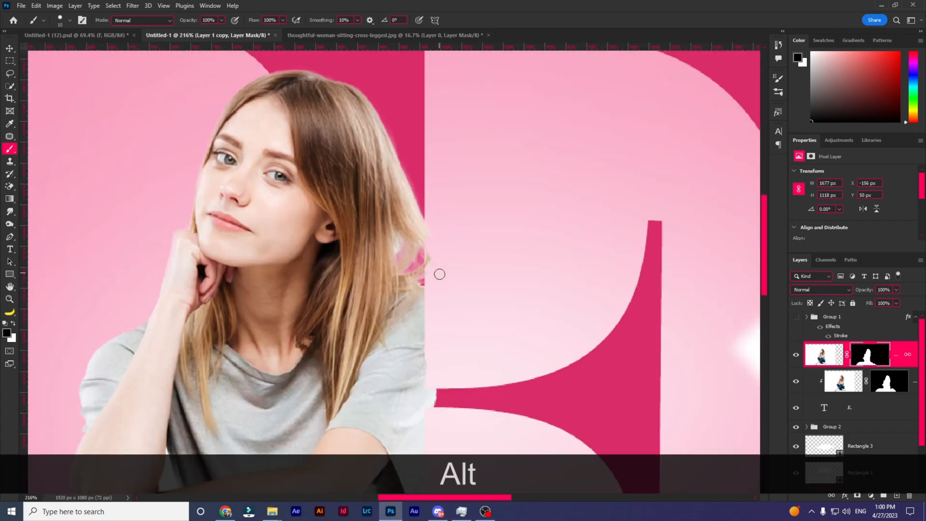
pyautogui.hotkey('ctrl', 'z')
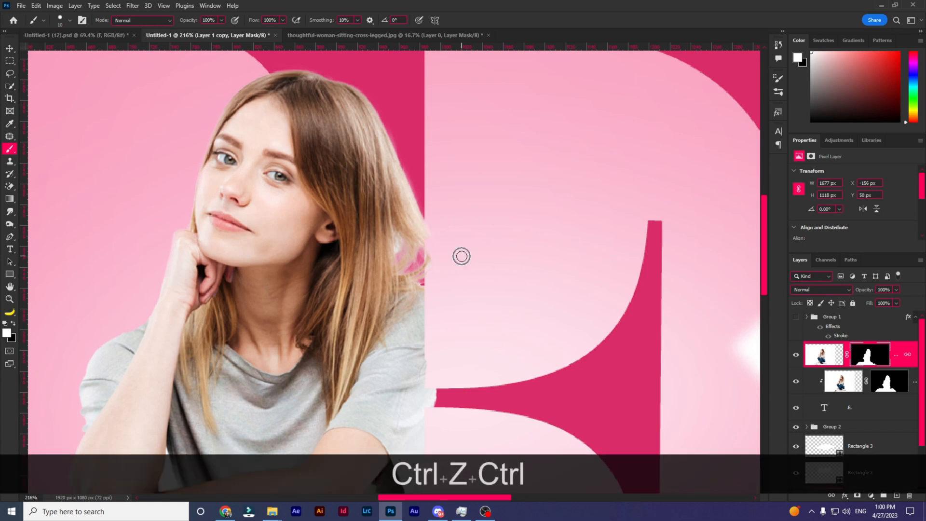
pyautogui.scroll(4, 432, 259)
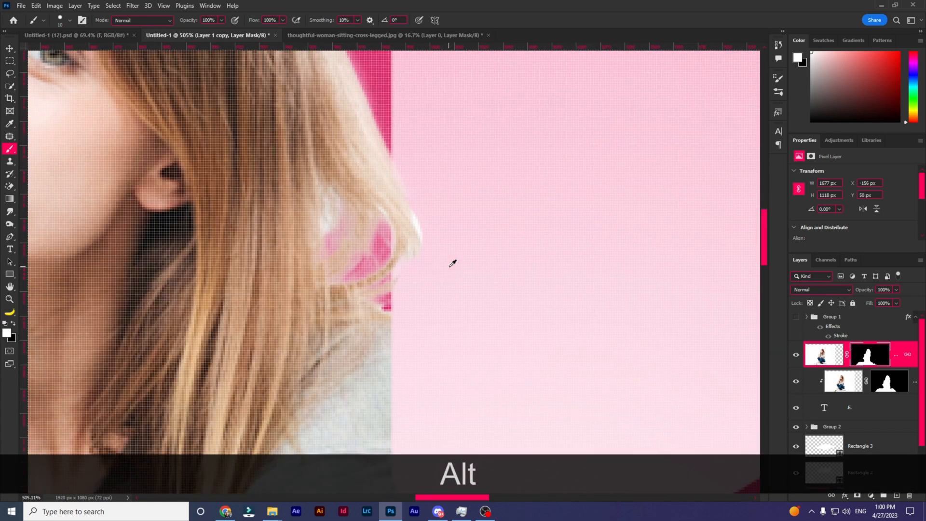
pyautogui.scroll(-6, 448, 269)
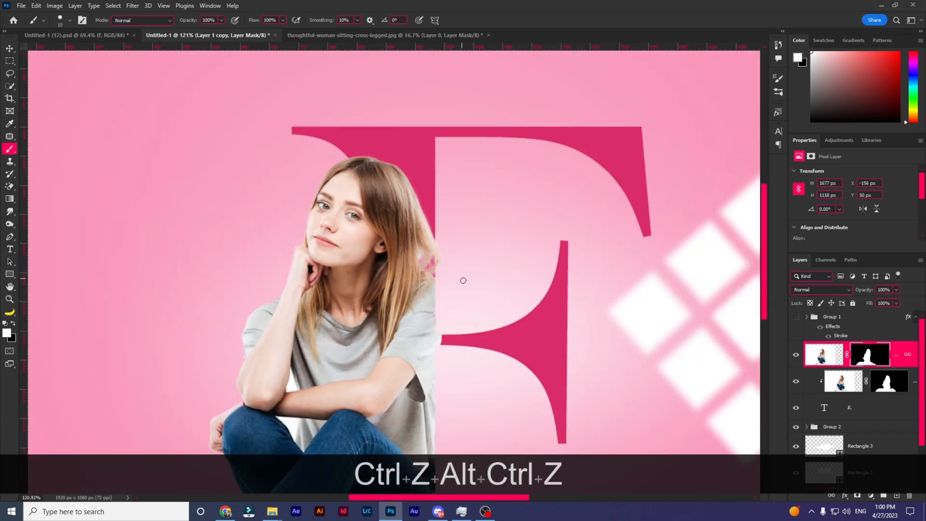
pyautogui.scroll(-5, 463, 280)
pyautogui.scroll(7, 467, 296)
pyautogui.scroll(1, 458, 338)
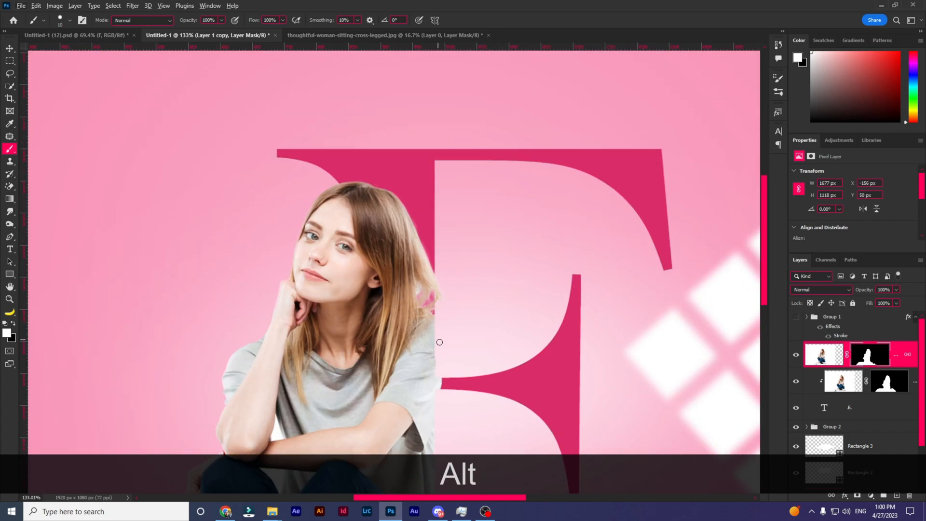
pyautogui.scroll(-5, 440, 377)
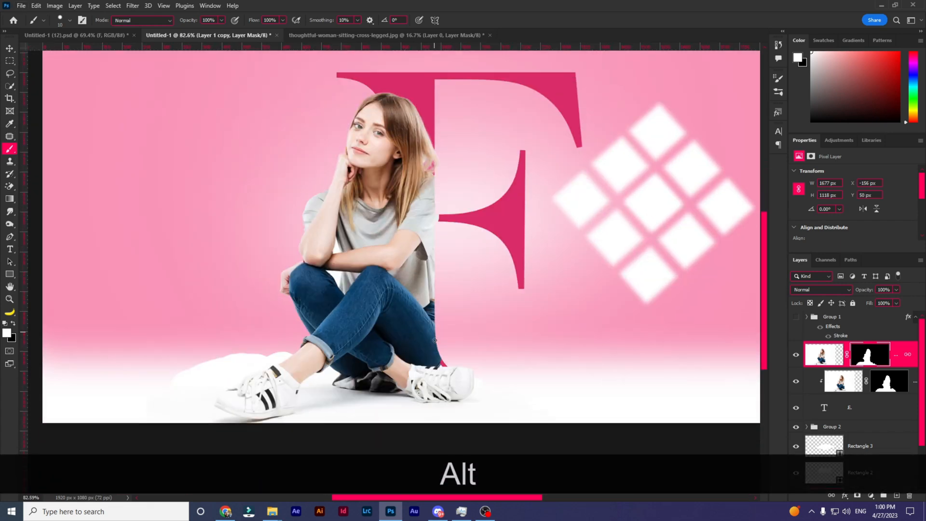
# Step: Enlarge the hard round brush to 75 px and paint black on the mask to clear the white floor patch around the striped front shoe
pyautogui.scroll(-1, 436, 338)
pyautogui.rightClick(269, 312)
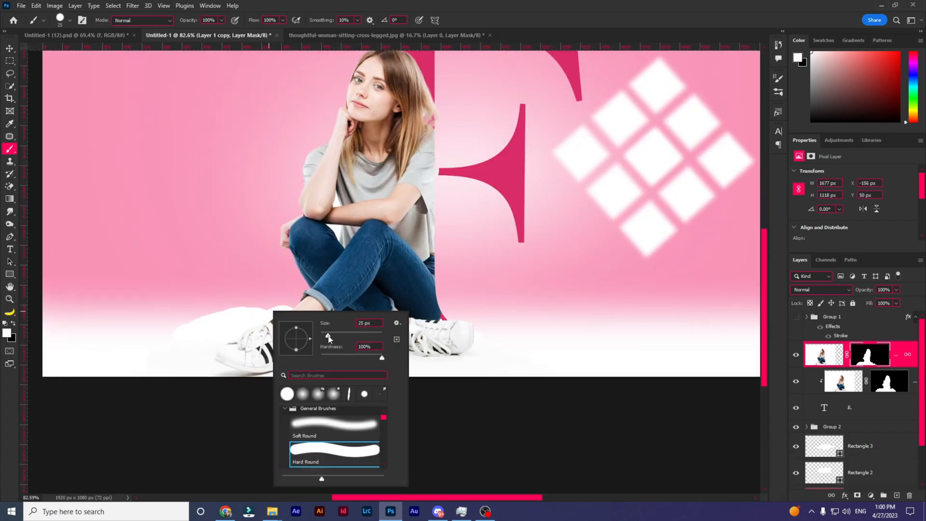
pyautogui.moveTo(243, 303); pyautogui.dragTo(200, 314)
pyautogui.hotkey('ctrl', 'z')
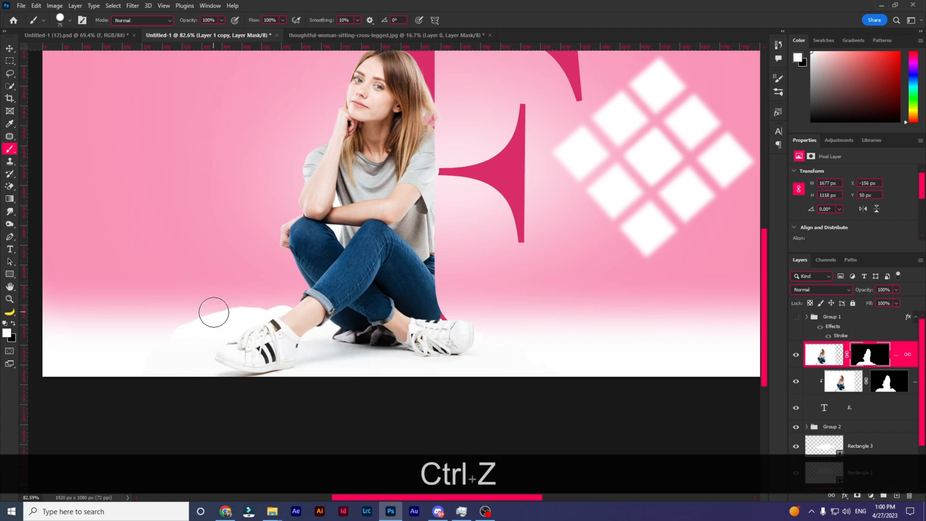
pyautogui.scroll(5, 290, 299)
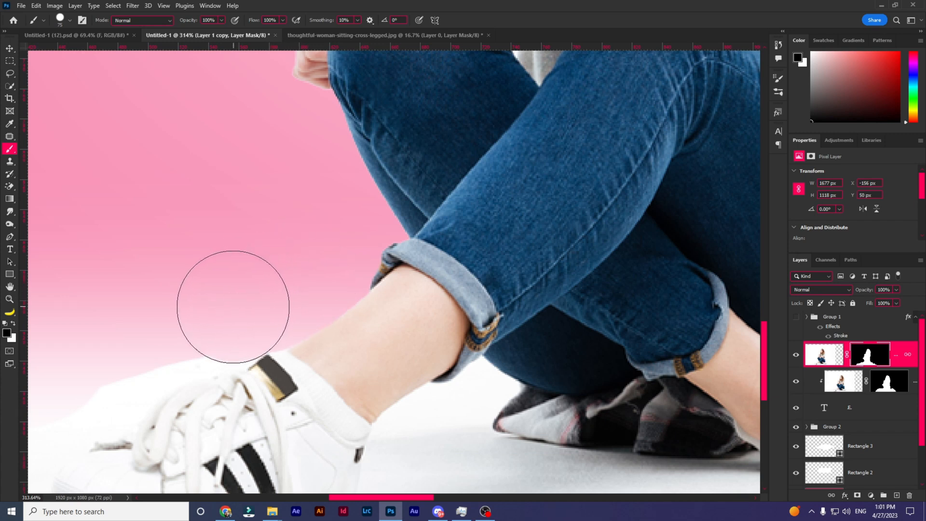
pyautogui.scroll(-3, 151, 295)
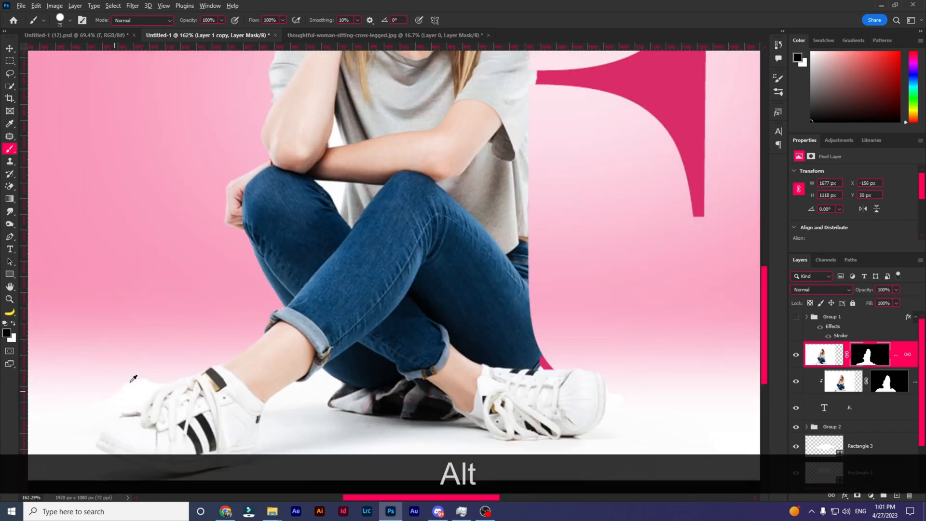
pyautogui.moveTo(486, 499); pyautogui.dragTo(415, 497)
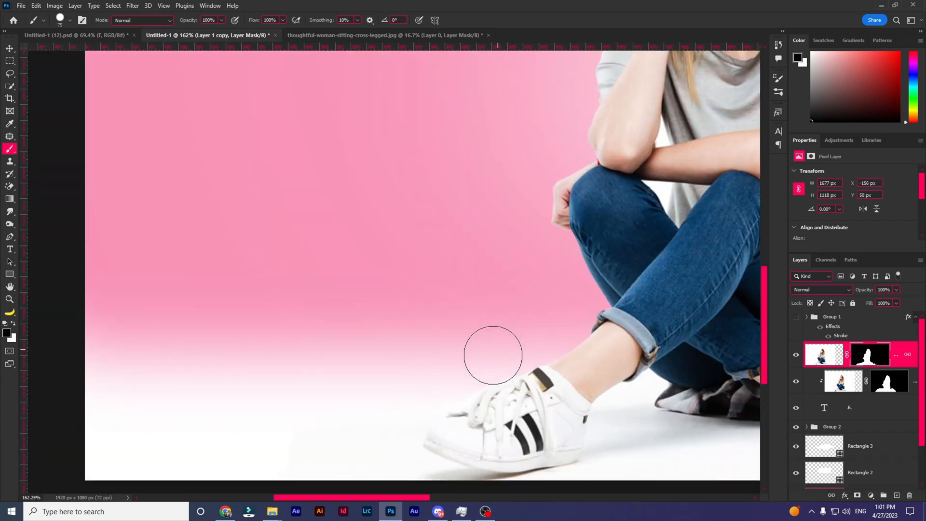
# Step: Move the woman and the F together about 50 px up, and raise the pink background rectangle to about Y -117 px
pyautogui.keyDown('alt'); pyautogui.scroll(-5, 507, 350); pyautogui.keyUp('alt')
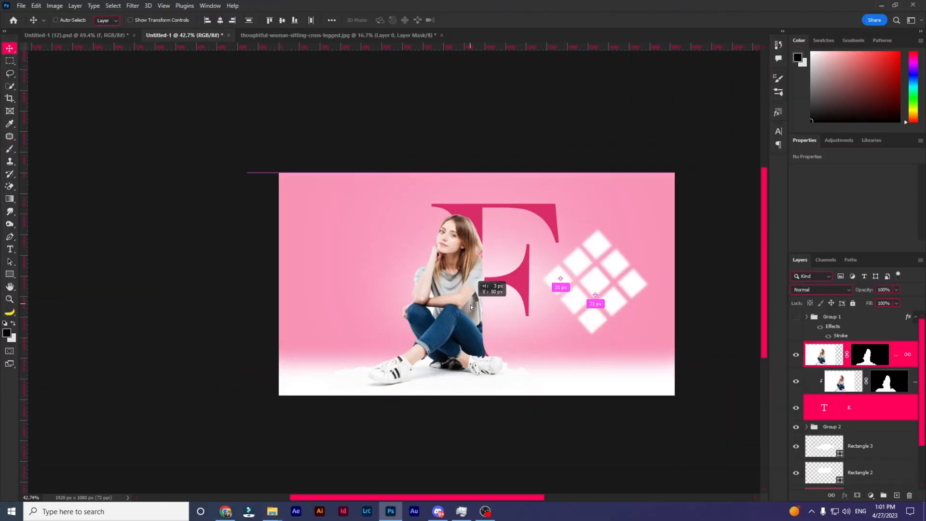
pyautogui.moveTo(470, 305); pyautogui.dragTo(467, 305)
pyautogui.rightClick(380, 250)
pyautogui.click(381, 250)
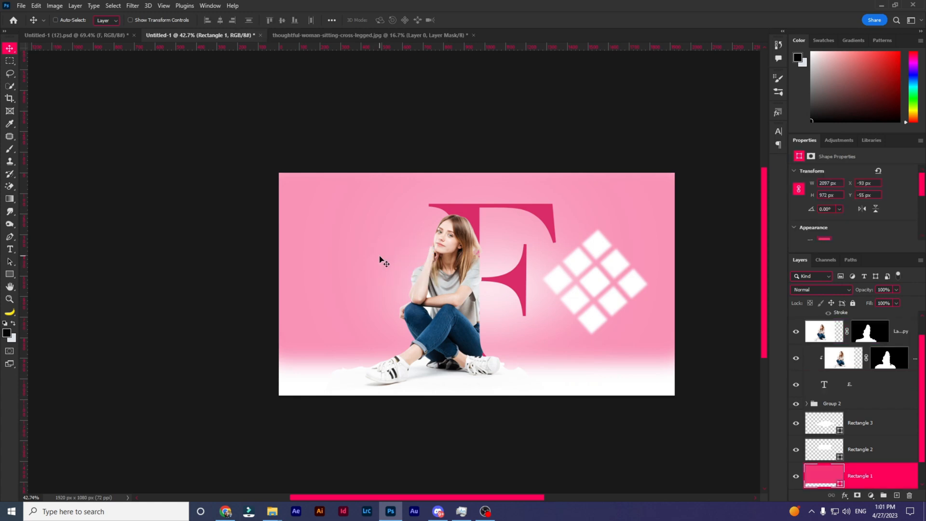
pyautogui.moveTo(380, 260); pyautogui.dragTo(378, 244)
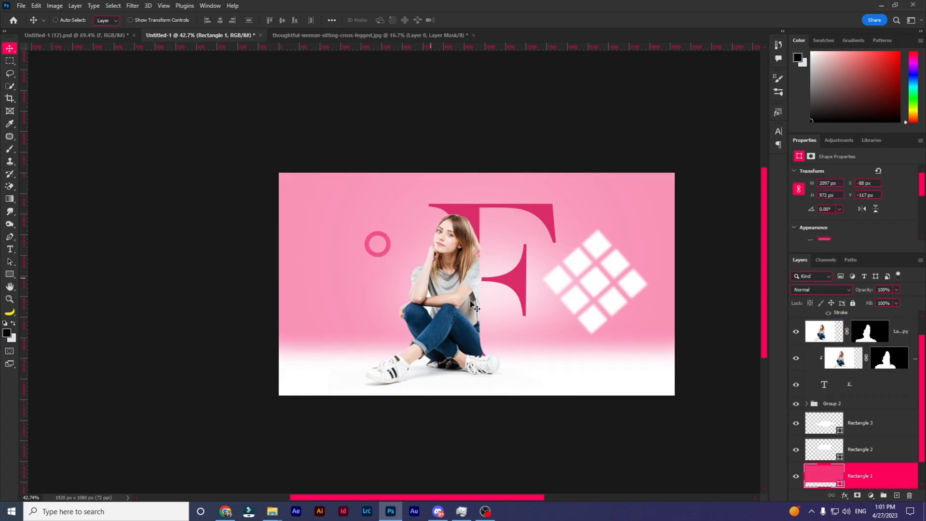
# Step: Select the letter F text layer and shift it about 9 px to the right beside the woman
pyautogui.scroll(2, 610, 383)
pyautogui.moveTo(523, 499); pyautogui.dragTo(533, 496)
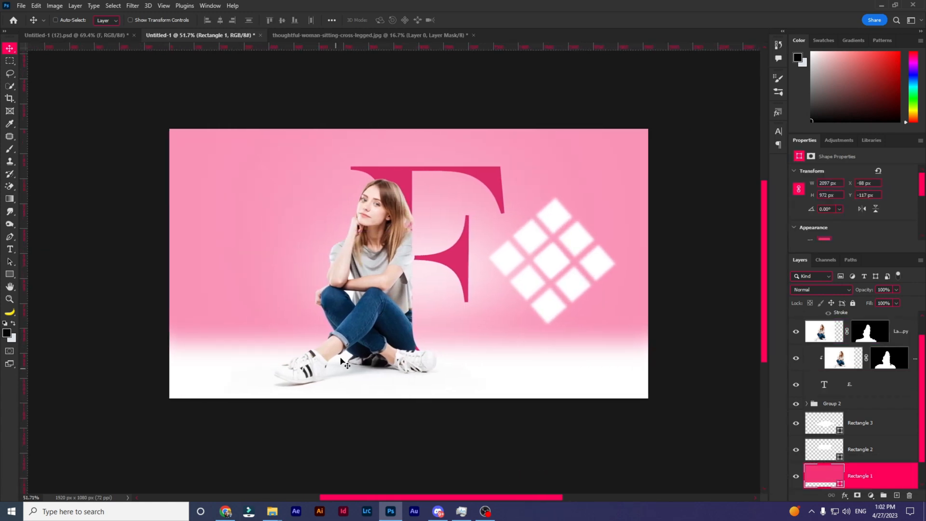
pyautogui.click(464, 265)
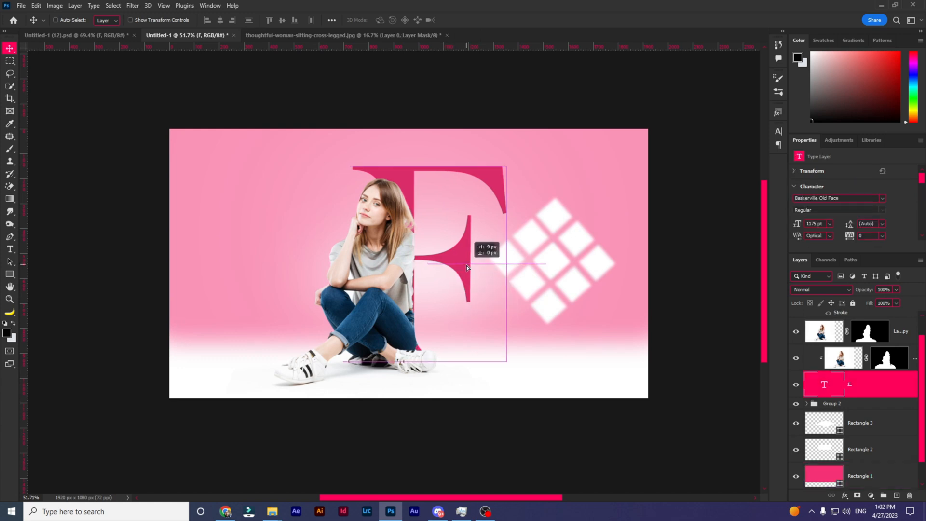
pyautogui.scroll(2, 576, 292)
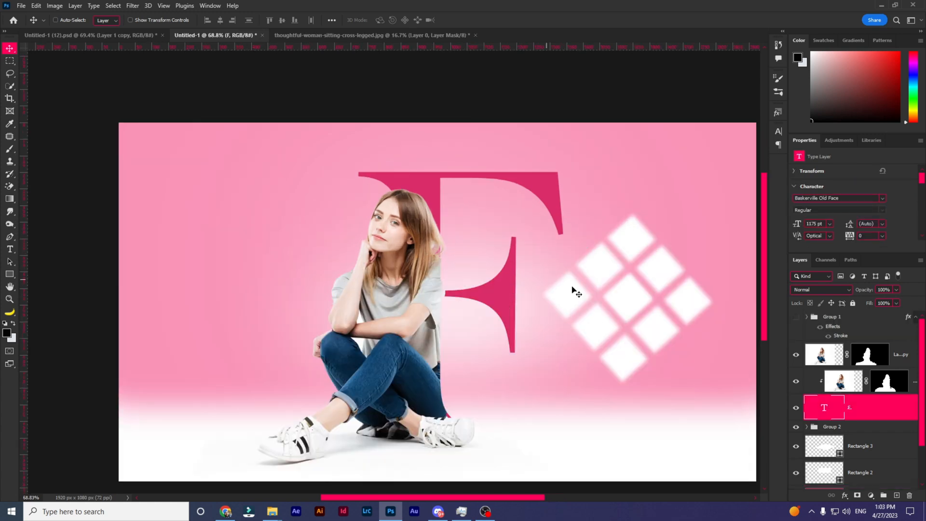
# Step: Select the Rectangle 3 white glow, check what it covers, and move it up to sit behind the woman's head
pyautogui.click(829, 449)
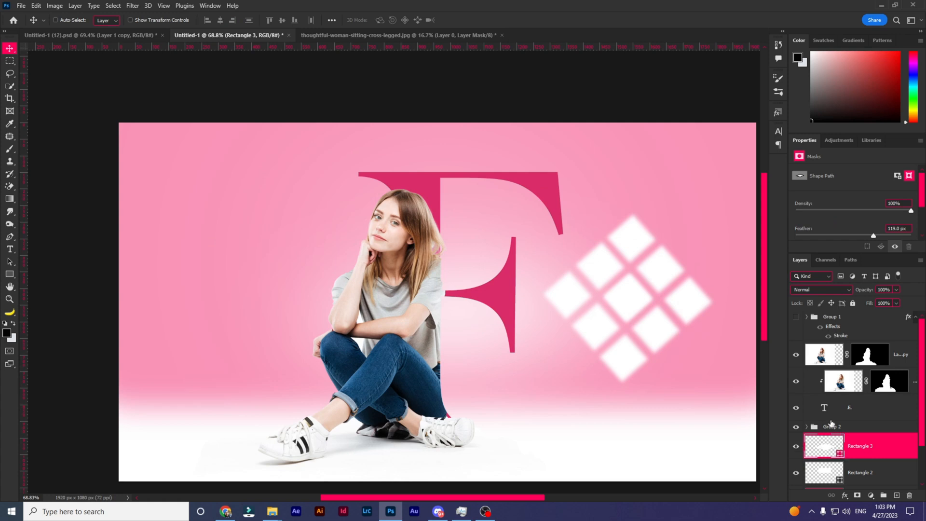
pyautogui.scroll(-1, 831, 423)
pyautogui.click(796, 418)
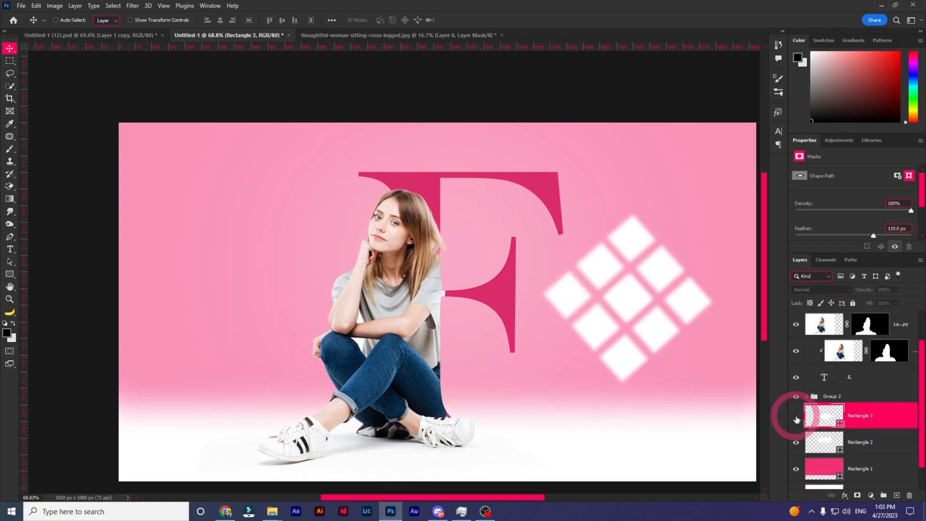
pyautogui.click(795, 418)
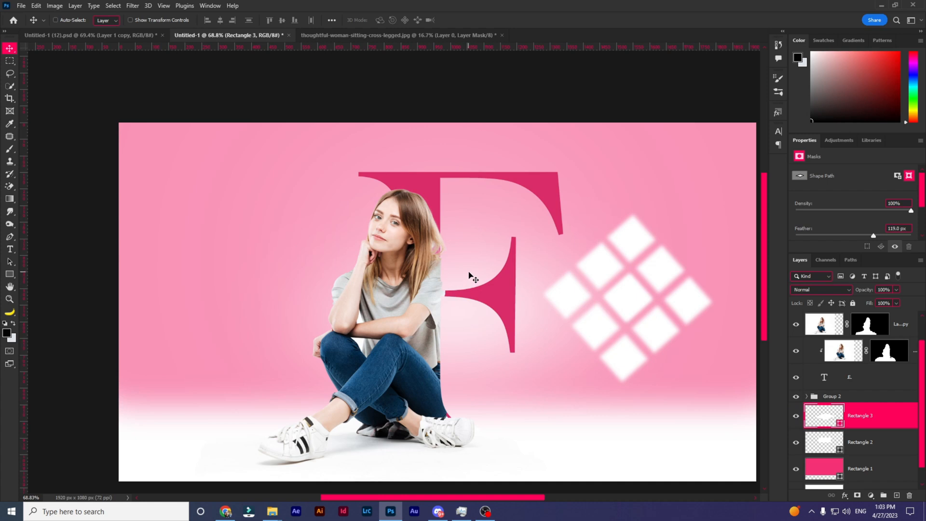
pyautogui.moveTo(470, 276); pyautogui.dragTo(382, 200)
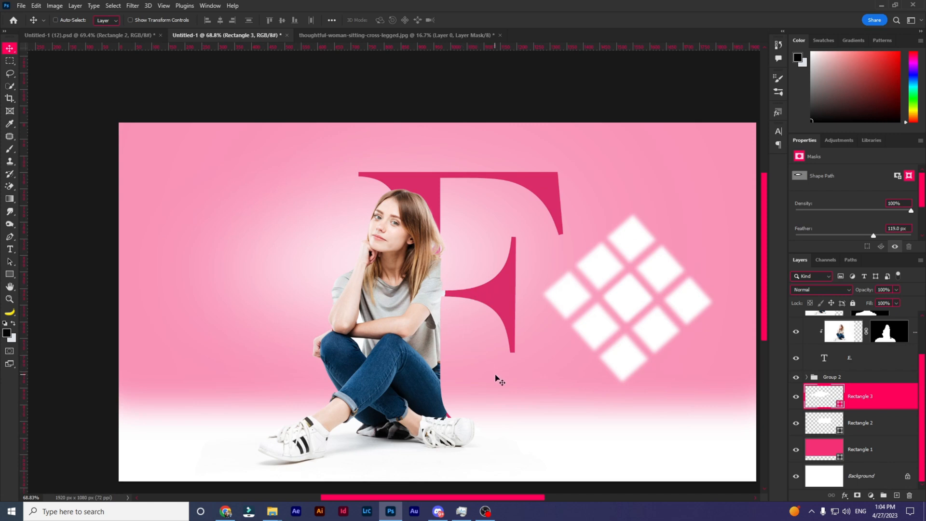
# Step: Fine-tune the Rectangle 3 glow's position beside the woman's face, comparing the design with the glow hidden and shown
pyautogui.rightClick(338, 247)
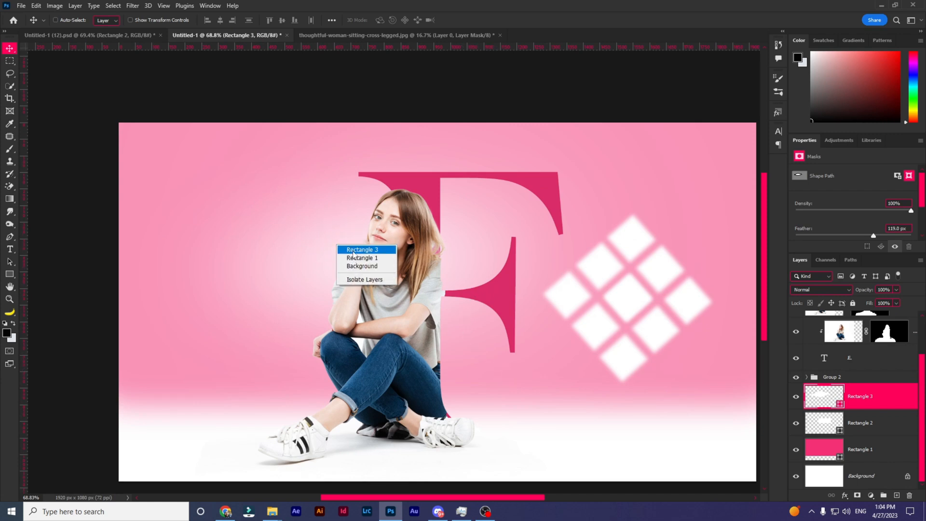
pyautogui.click(360, 250)
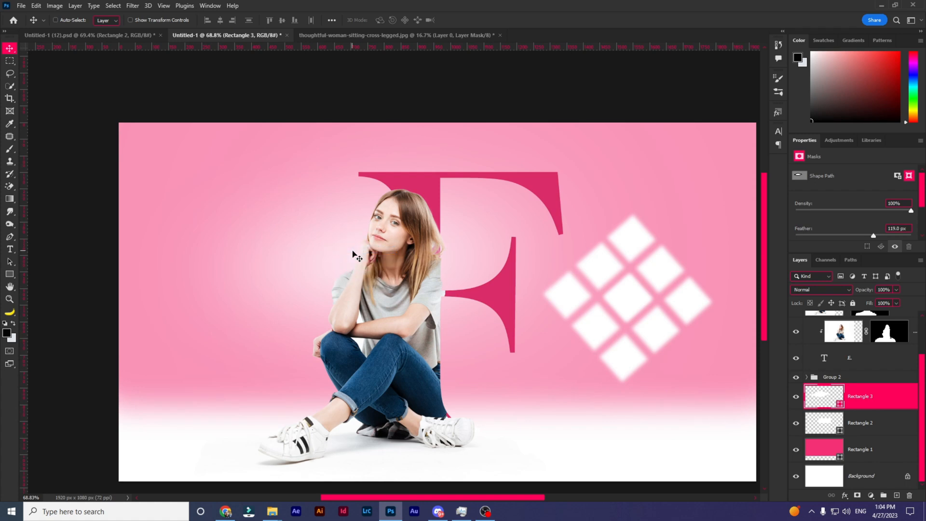
pyautogui.moveTo(349, 239)
pyautogui.mouseDown()
pyautogui.moveTo(348, 217)
pyautogui.moveTo(349, 238)
pyautogui.mouseUp()
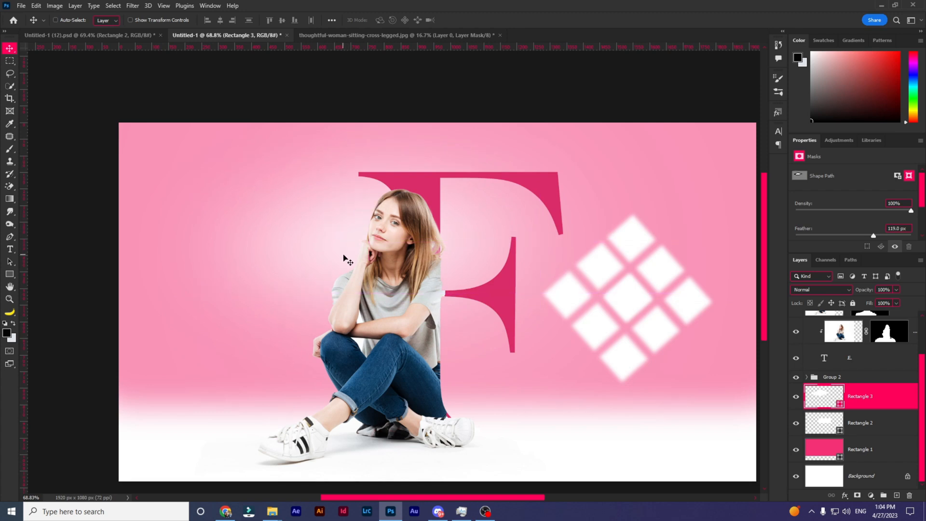
pyautogui.click(796, 398)
pyautogui.click(795, 398)
pyautogui.click(796, 397)
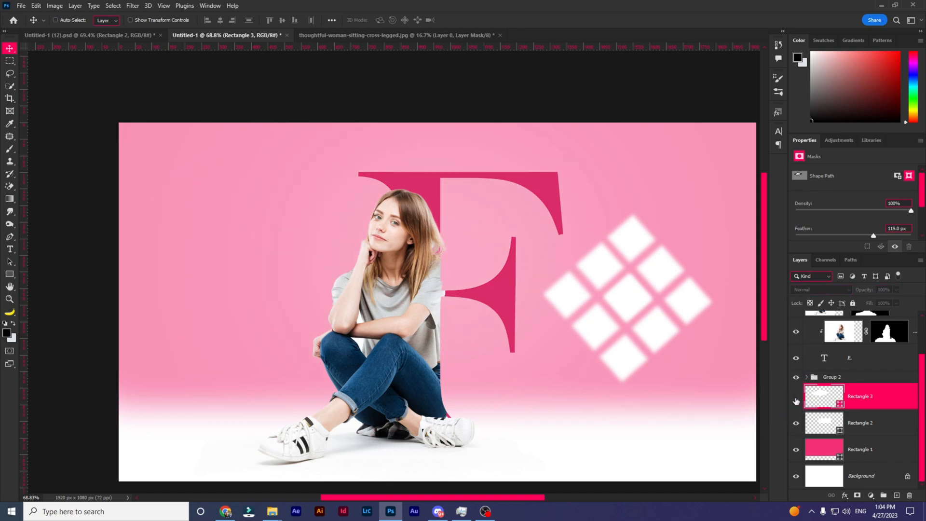
pyautogui.click(795, 398)
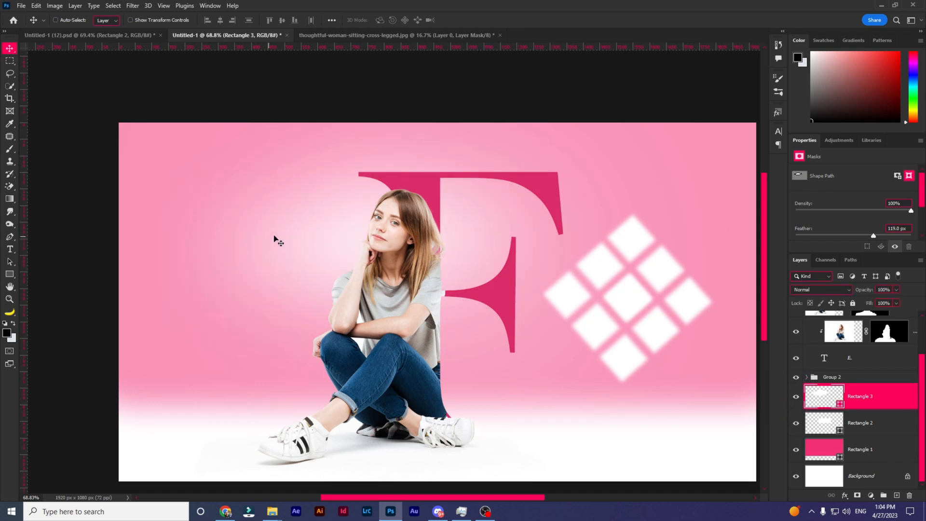
pyautogui.moveTo(323, 233); pyautogui.dragTo(328, 232)
# Step: Reposition the feathered Rectangle 2 glow behind the woman and the F at X 823.70 px, Y 386.75 px
pyautogui.moveTo(361, 323); pyautogui.dragTo(389, 250)
pyautogui.hotkey('ctrl', 't')
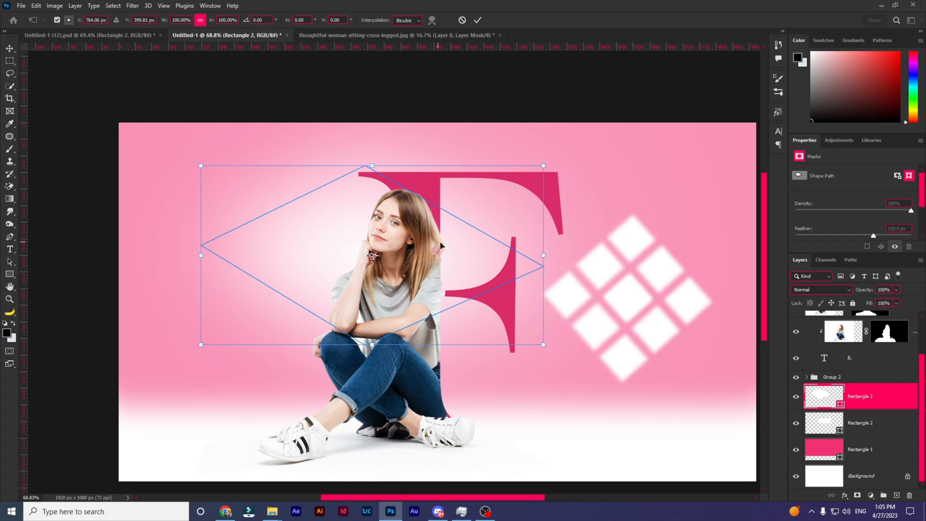
pyautogui.moveTo(452, 259); pyautogui.dragTo(474, 254)
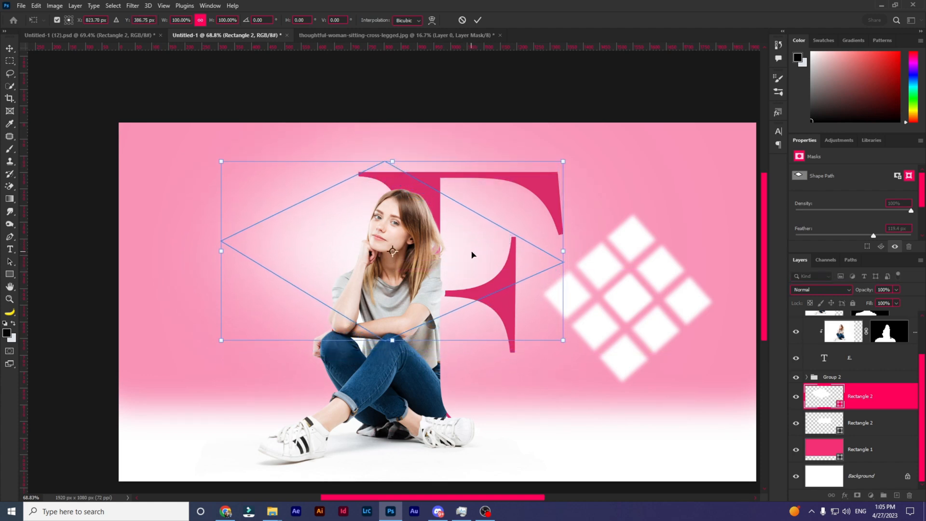
pyautogui.click(477, 21)
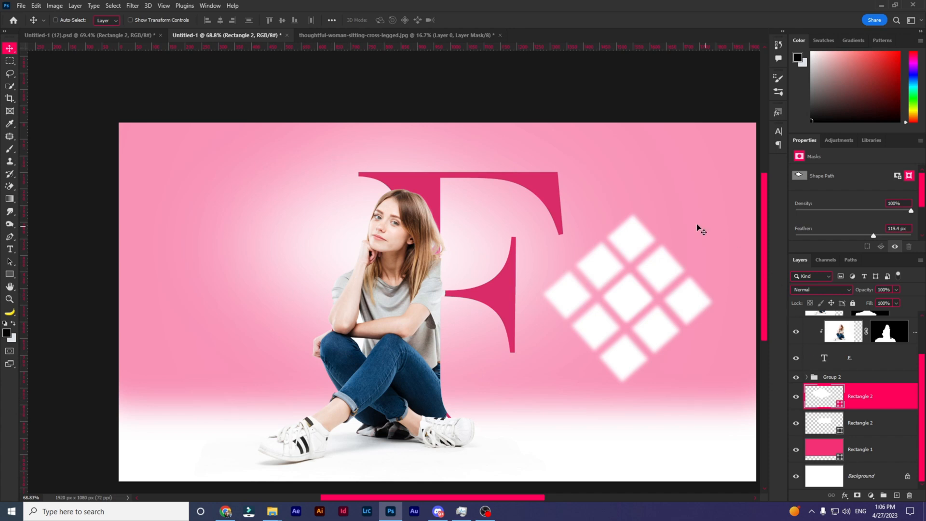
# Step: Give the F layer an Outer Glow in Normal mode with 19% opacity, Softer technique, 18 px size and colour e7759d
pyautogui.rightClick(551, 187)
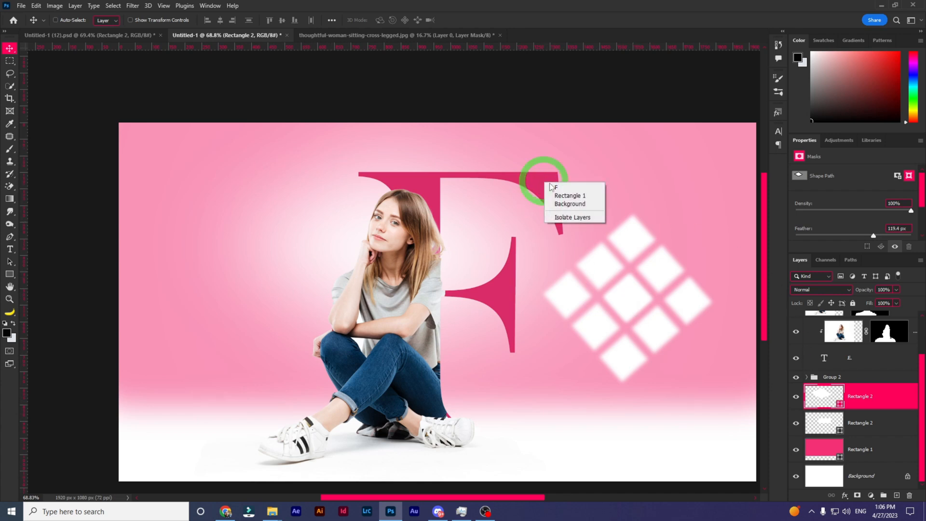
pyautogui.click(551, 187)
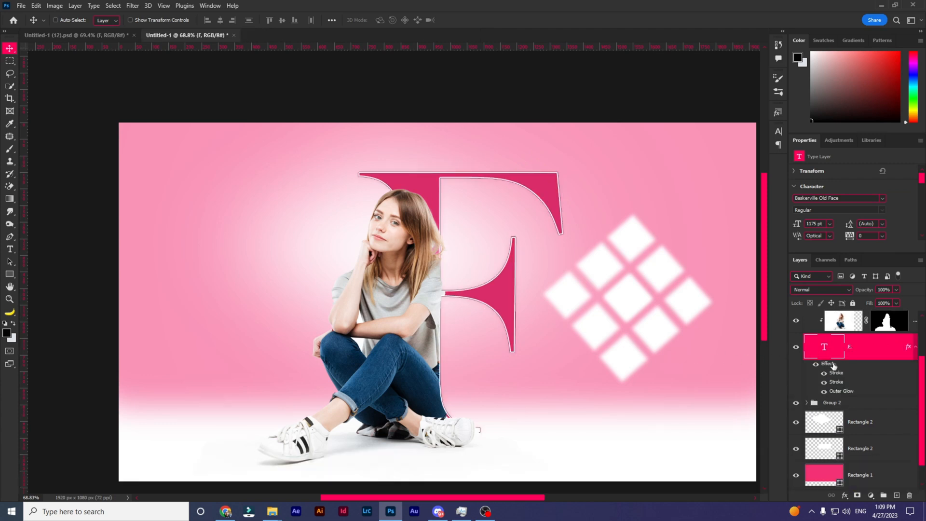
pyautogui.rightClick(877, 351)
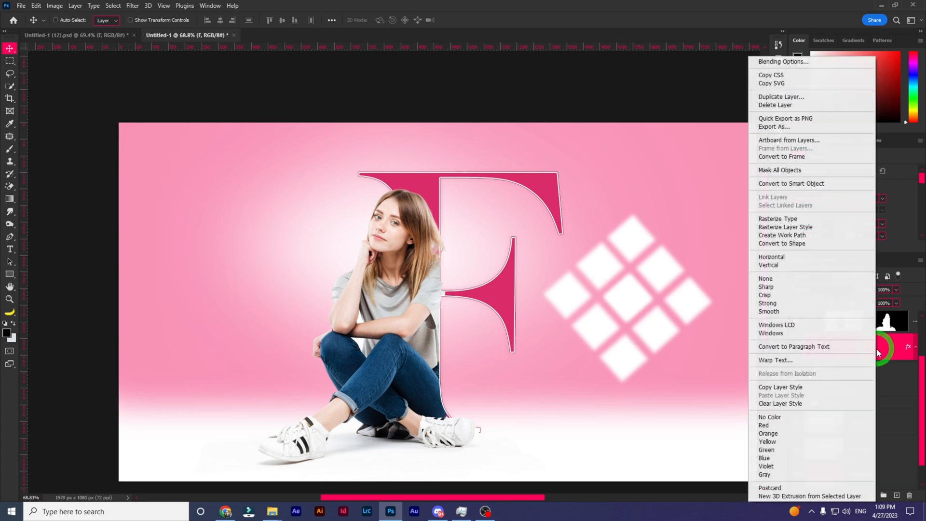
pyautogui.click(783, 63)
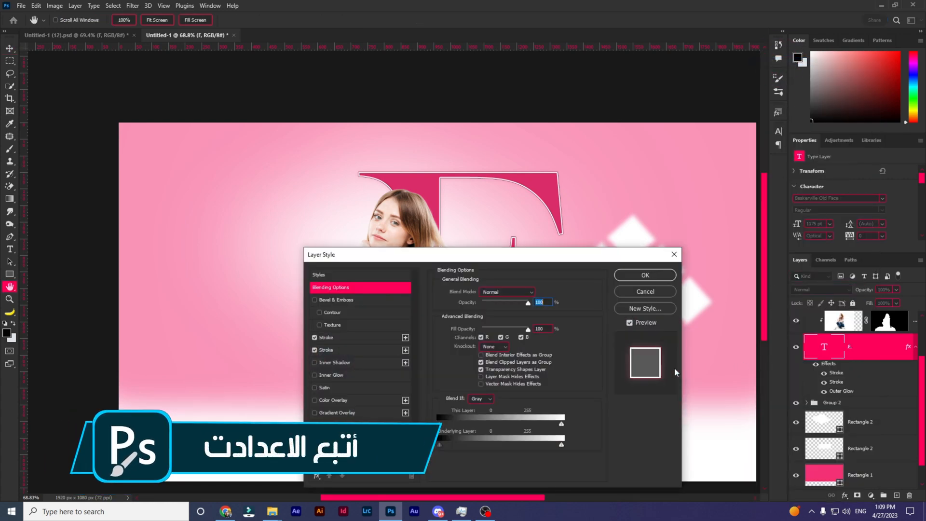
pyautogui.click(333, 437)
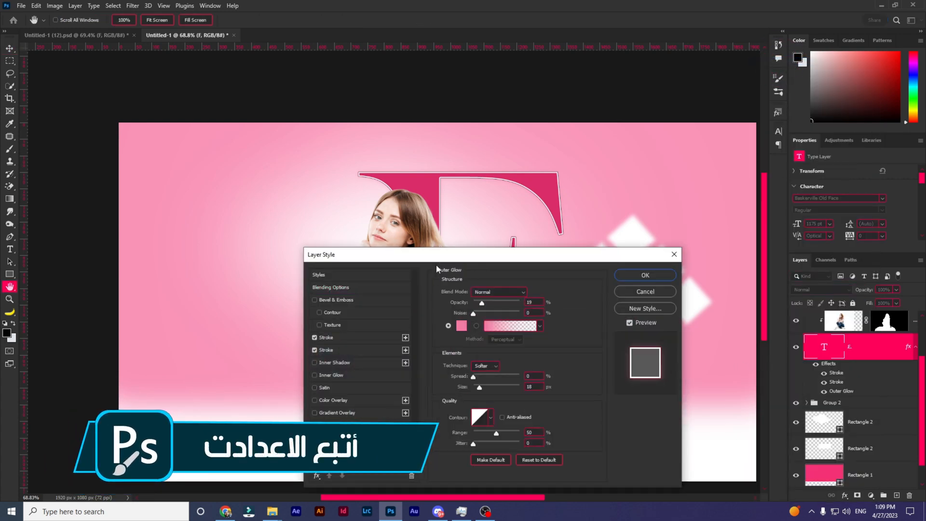
pyautogui.moveTo(436, 254); pyautogui.dragTo(430, 199)
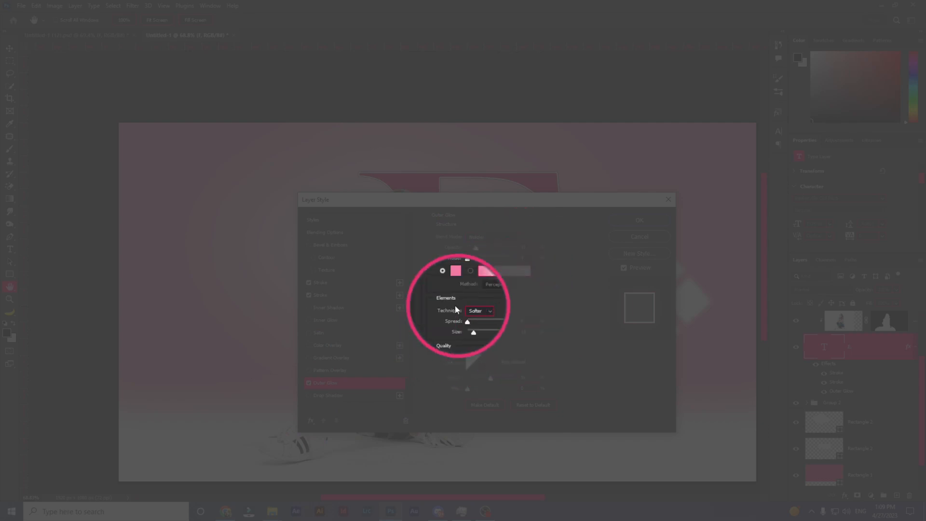
pyautogui.click(455, 271)
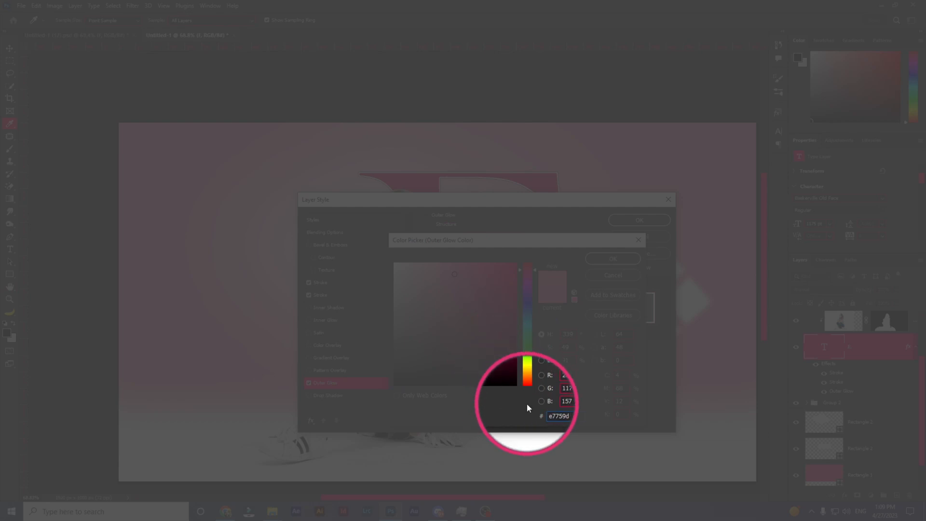
pyautogui.doubleClick(566, 416)
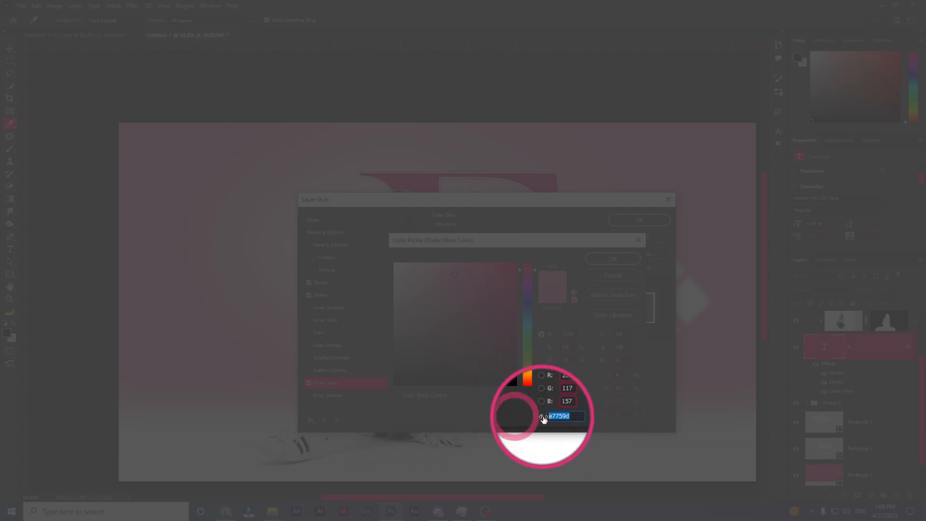
pyautogui.click(621, 259)
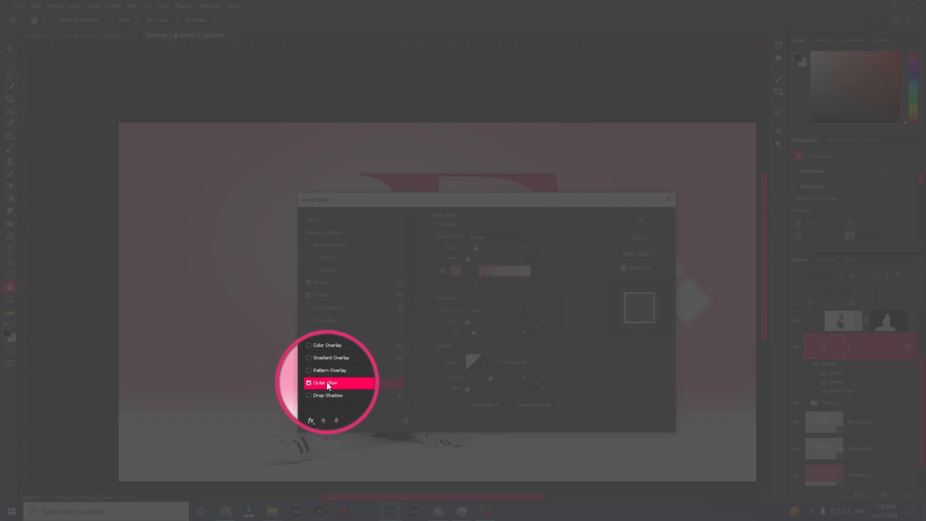
# Step: Set the F's lower Stroke effect to Outside, Normal mode, 100% opacity and colour 740a30
pyautogui.click(332, 298)
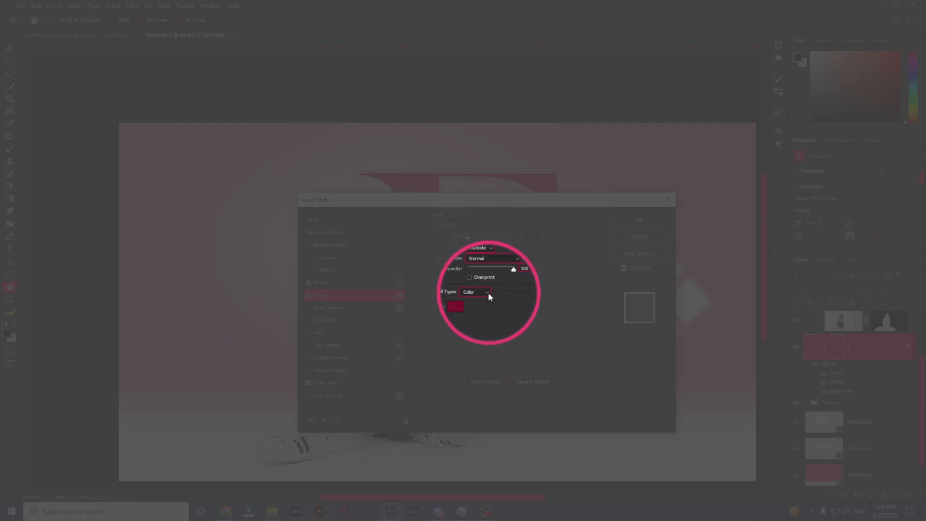
pyautogui.click(455, 307)
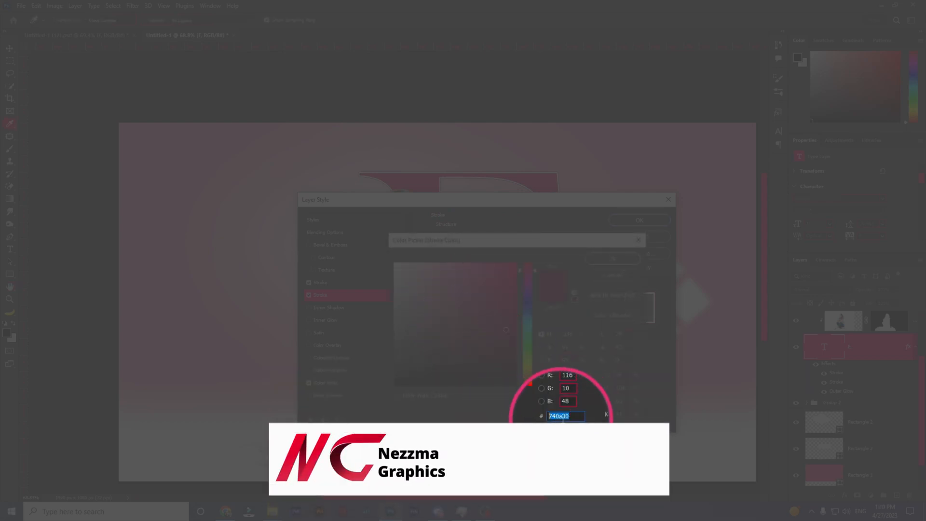
pyautogui.click(618, 259)
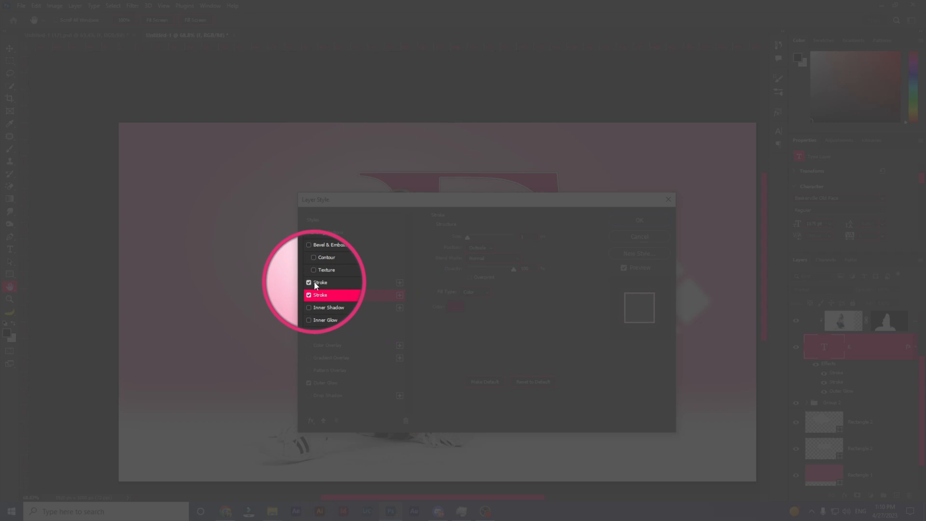
# Step: Set the F's upper Stroke effect to 3 px, 100% opacity and colour 9b4e4e, and apply the layer style
pyautogui.click(317, 283)
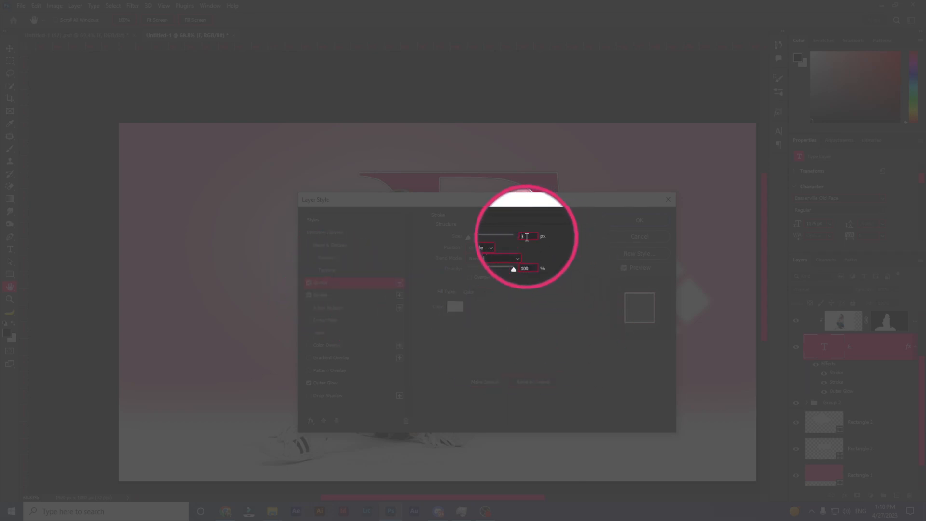
pyautogui.moveTo(527, 236); pyautogui.dragTo(510, 236)
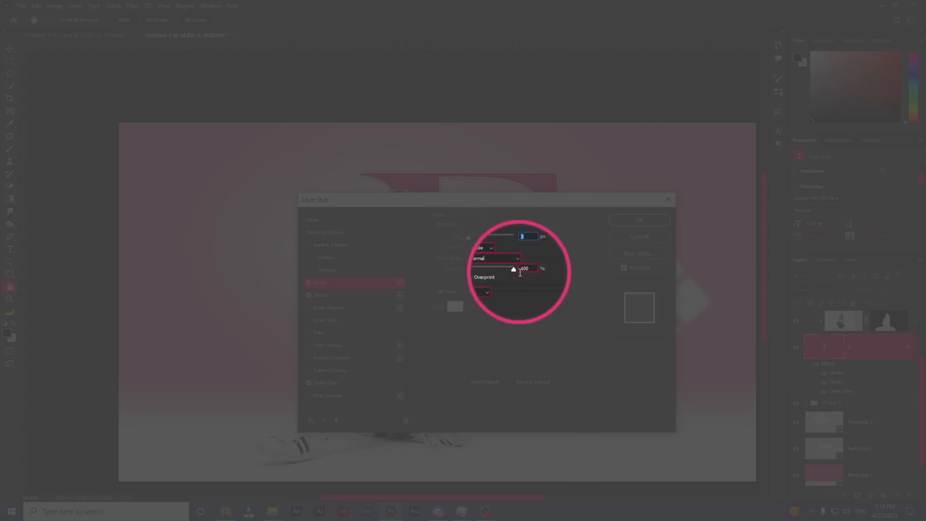
pyautogui.click(454, 309)
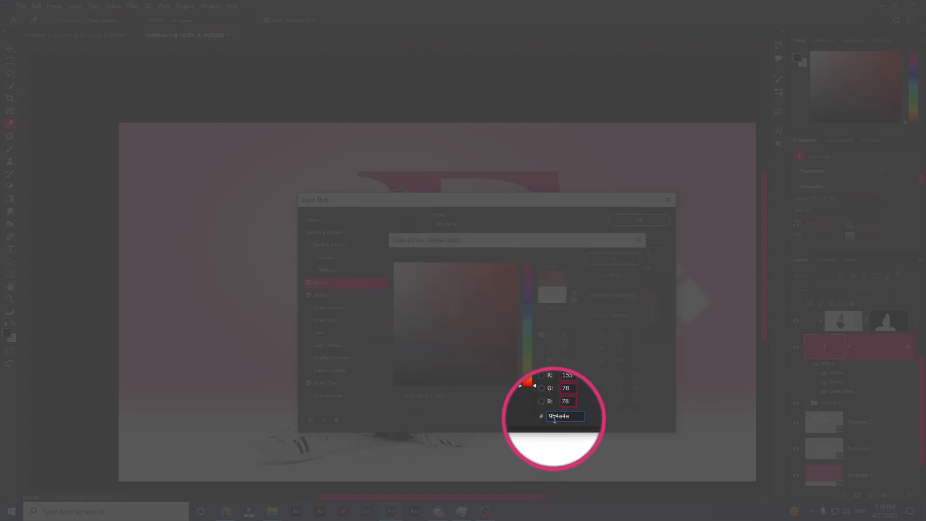
pyautogui.click(623, 259)
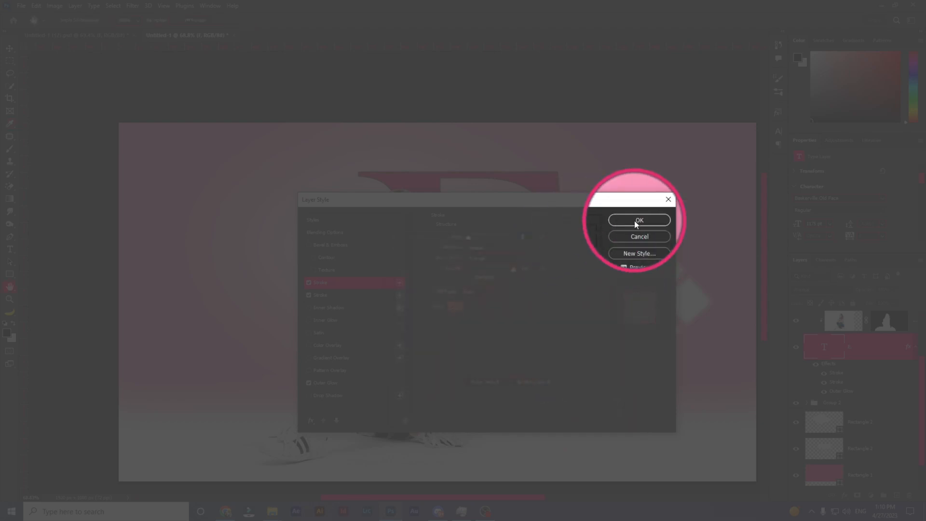
pyautogui.click(627, 220)
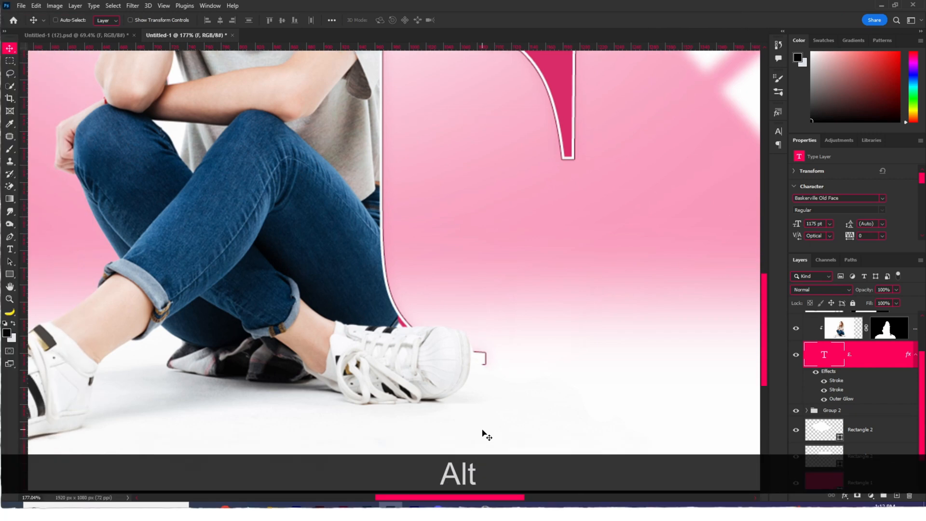
# Step: Brush away the leftover floor beside the front shoe's toe on the Layer 1 copy mask to reveal the F's base serif
pyautogui.scroll(-2, 485, 424)
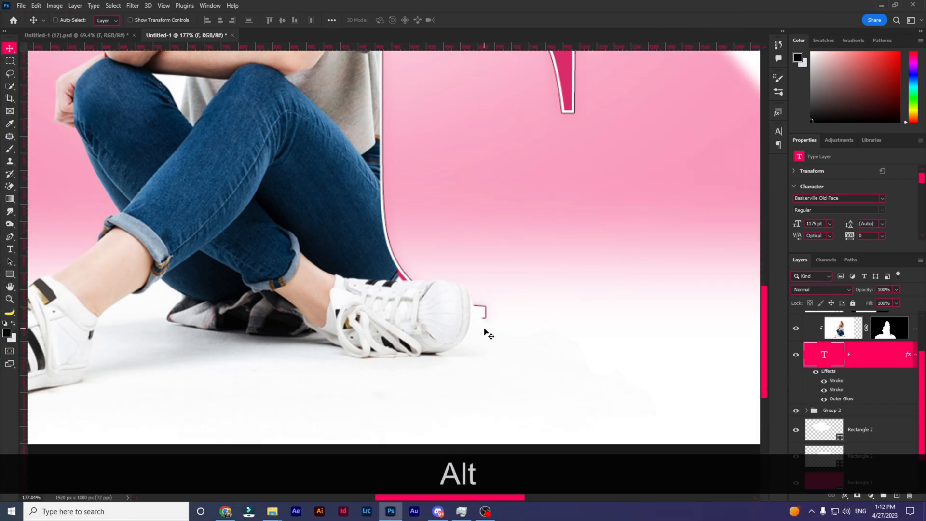
pyautogui.scroll(4, 484, 329)
pyautogui.scroll(2, 841, 336)
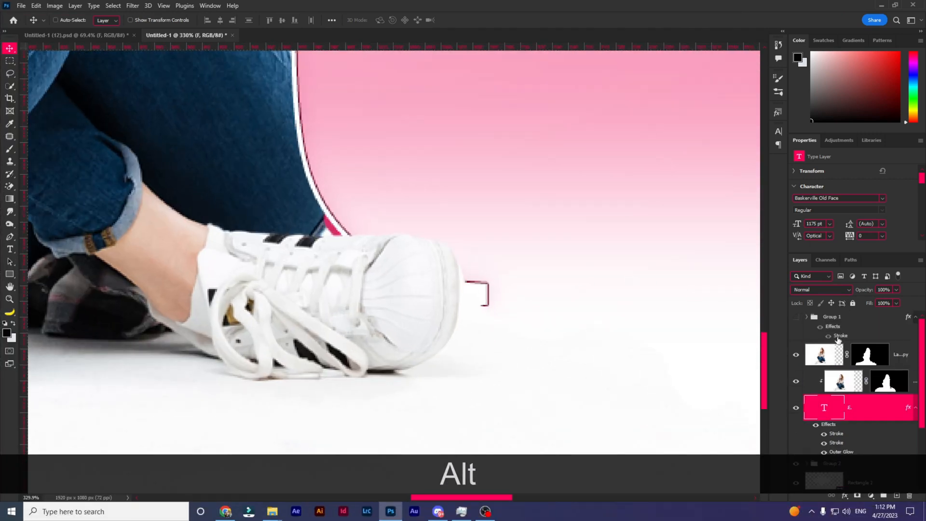
pyautogui.click(870, 357)
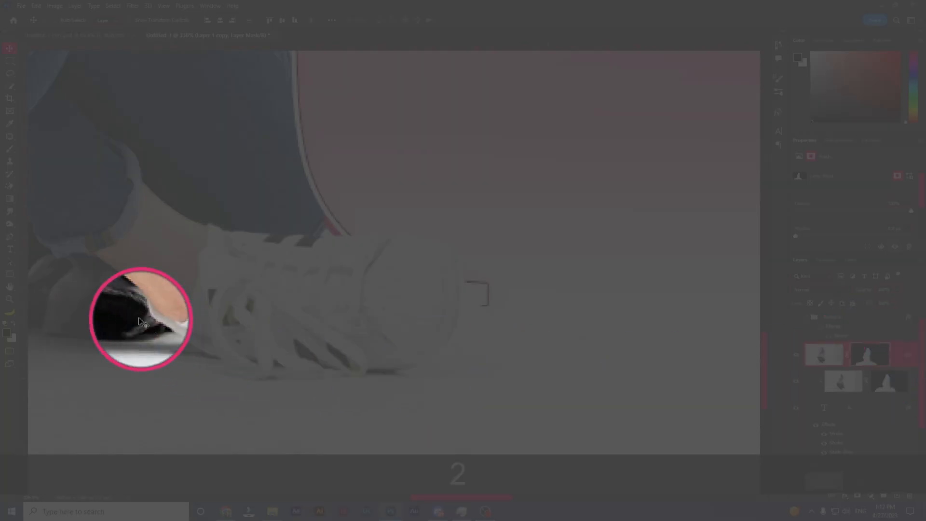
pyautogui.click(9, 149)
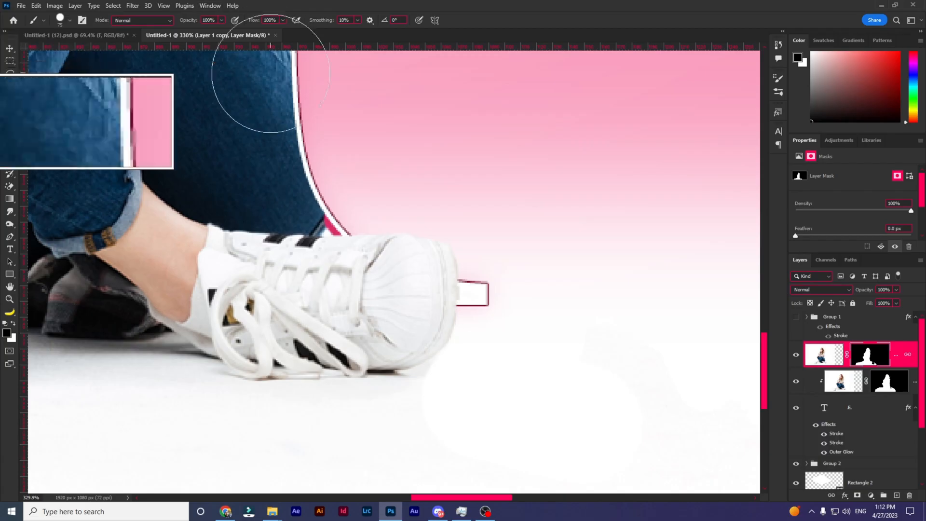
# Step: Set the brush to 49% opacity and 43% flow and inspect the mask edges around both shoes
pyautogui.click(222, 20)
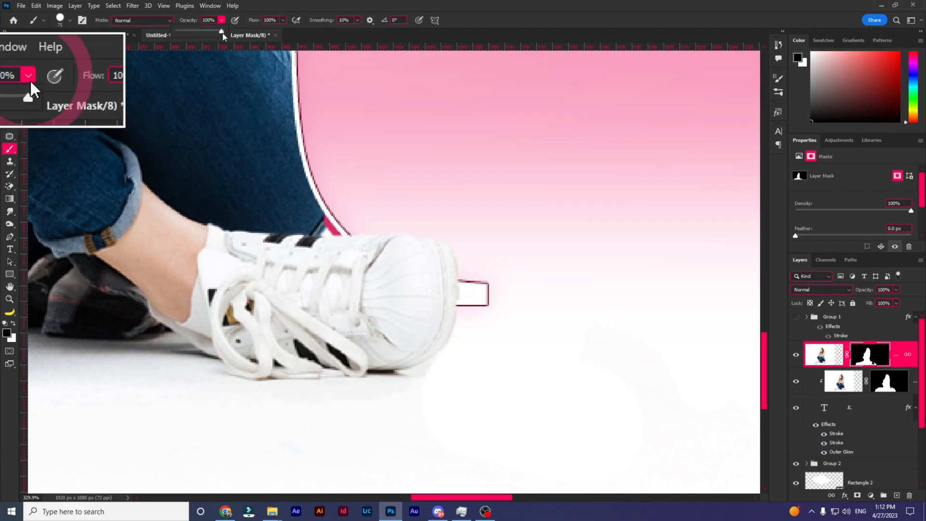
pyautogui.moveTo(223, 34); pyautogui.dragTo(198, 32)
pyautogui.click(282, 20)
pyautogui.moveTo(281, 31); pyautogui.dragTo(257, 32)
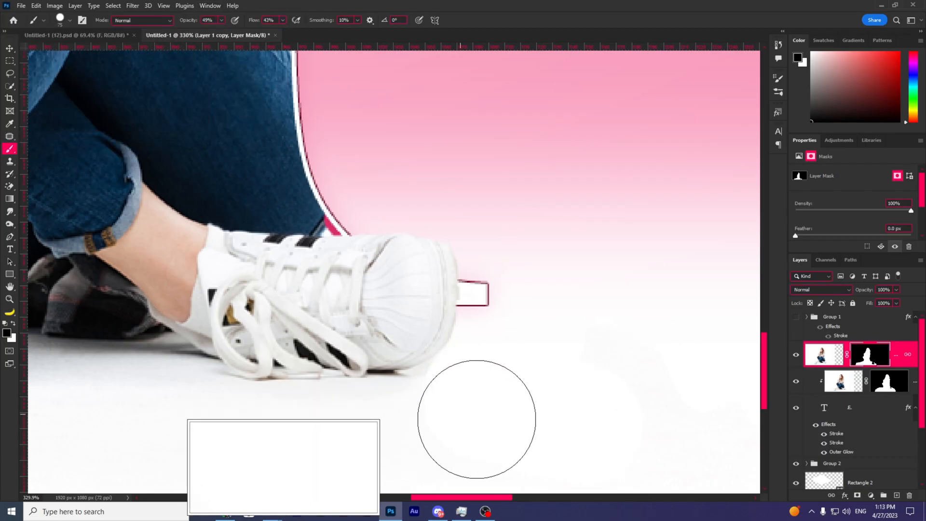
pyautogui.scroll(-1, 381, 437)
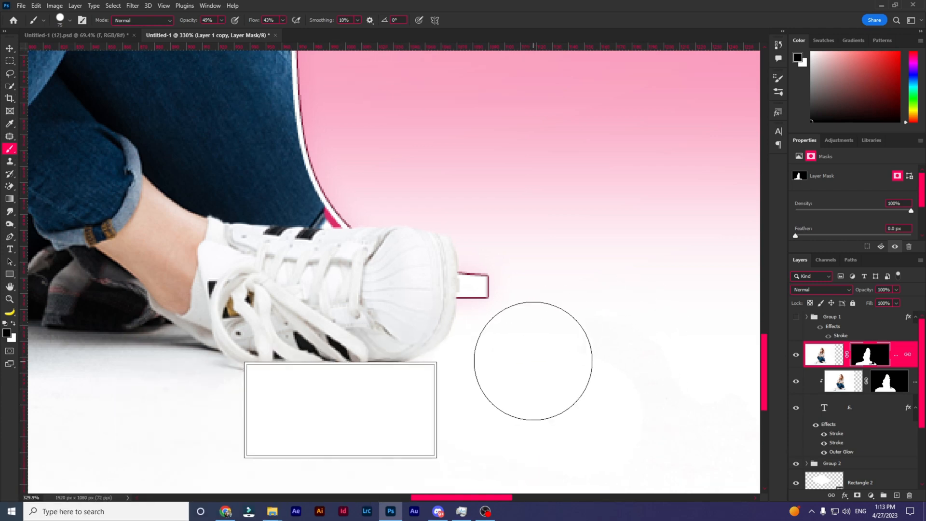
pyautogui.scroll(-3, 478, 367)
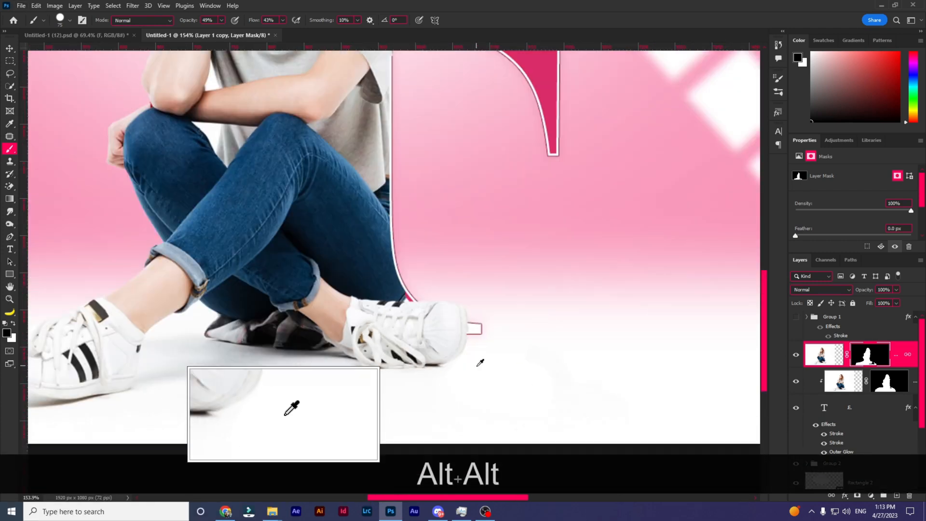
pyautogui.scroll(-3, 480, 363)
pyautogui.scroll(5, 164, 357)
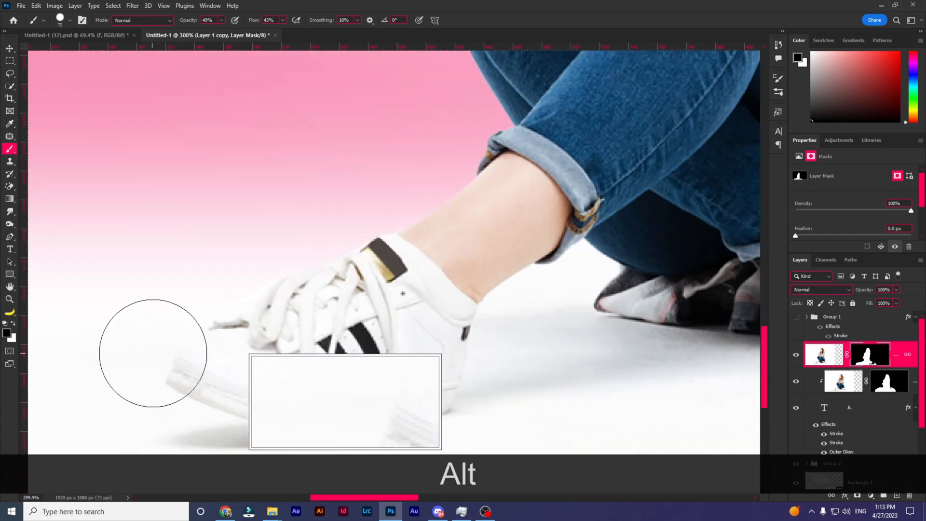
pyautogui.scroll(4, 200, 332)
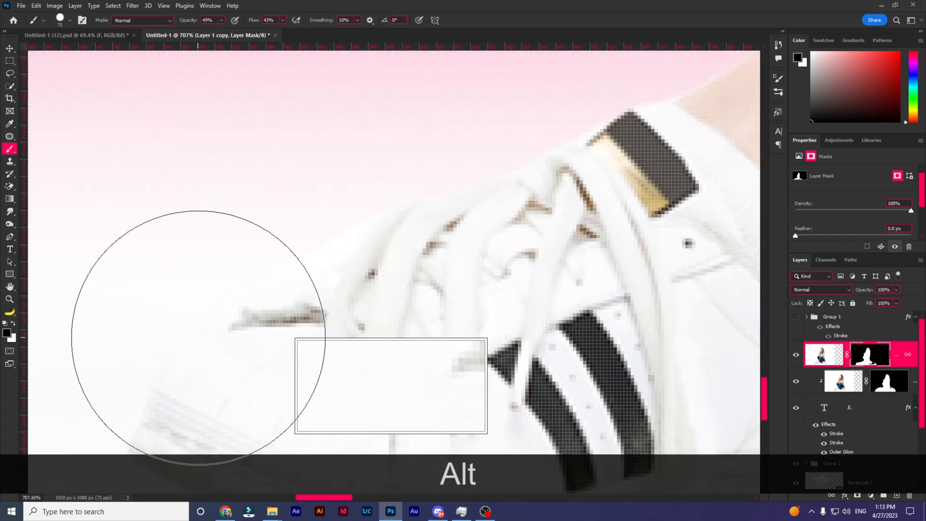
pyautogui.scroll(-5, 226, 328)
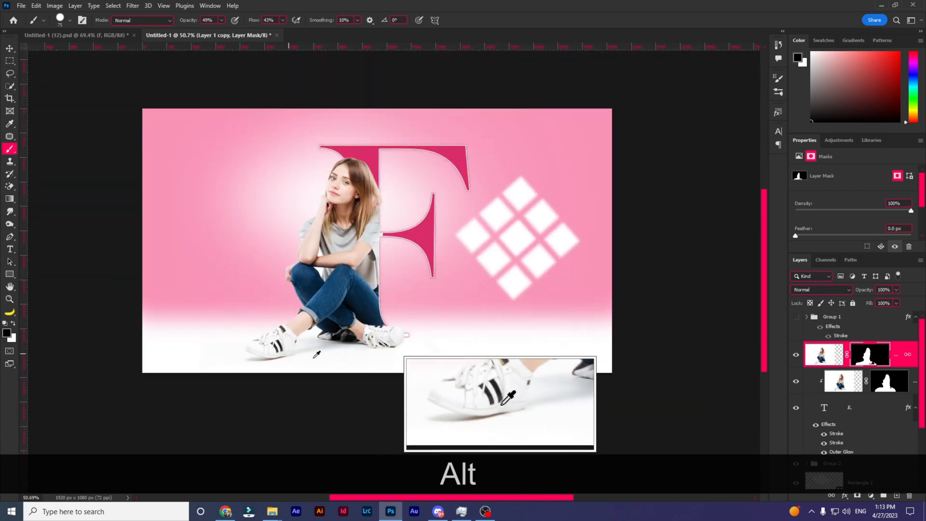
# Step: Show the hidden Group 1 colour swatches, scale them to 92.26% and place them at X 329.34 px, Y 487.44 px
pyautogui.click(14, 49)
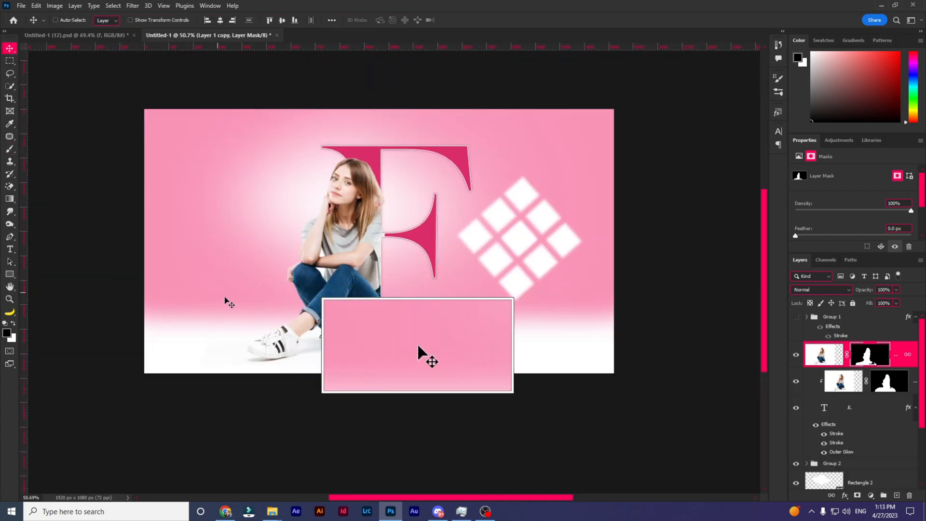
pyautogui.click(795, 317)
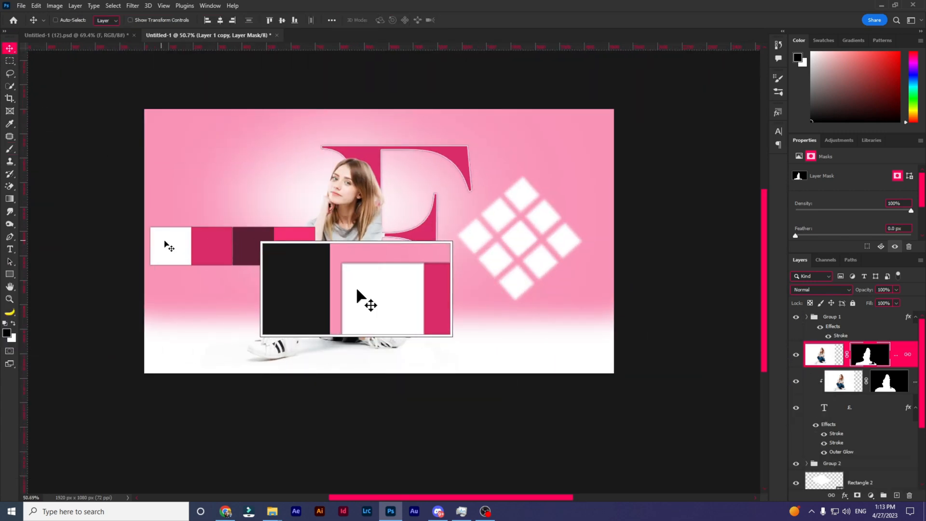
pyautogui.press('2')
pyautogui.press('1')
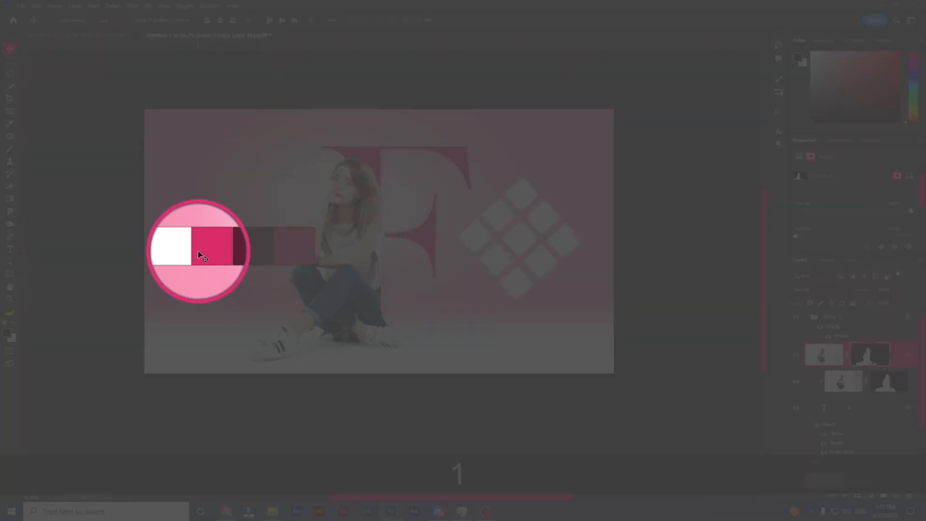
pyautogui.press('2')
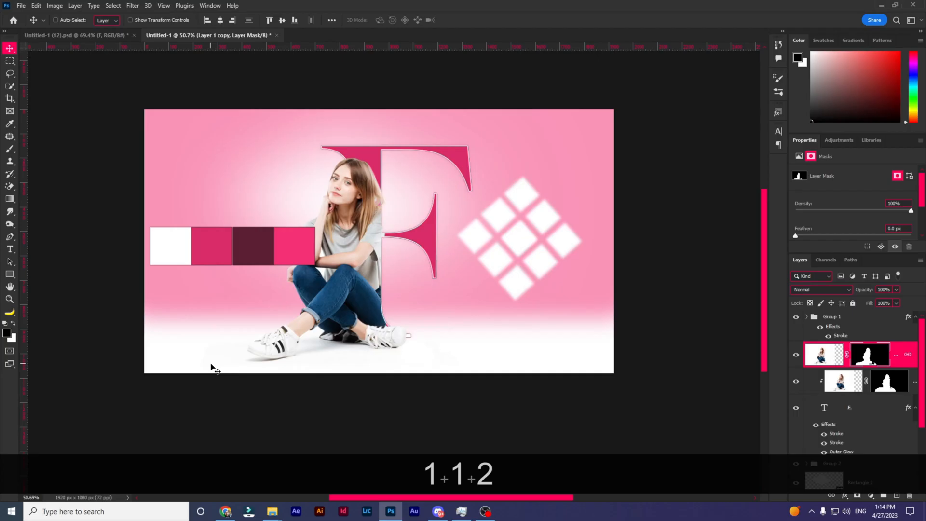
pyautogui.rightClick(253, 261)
pyautogui.click(262, 259)
pyautogui.hotkey('ctrl', 't')
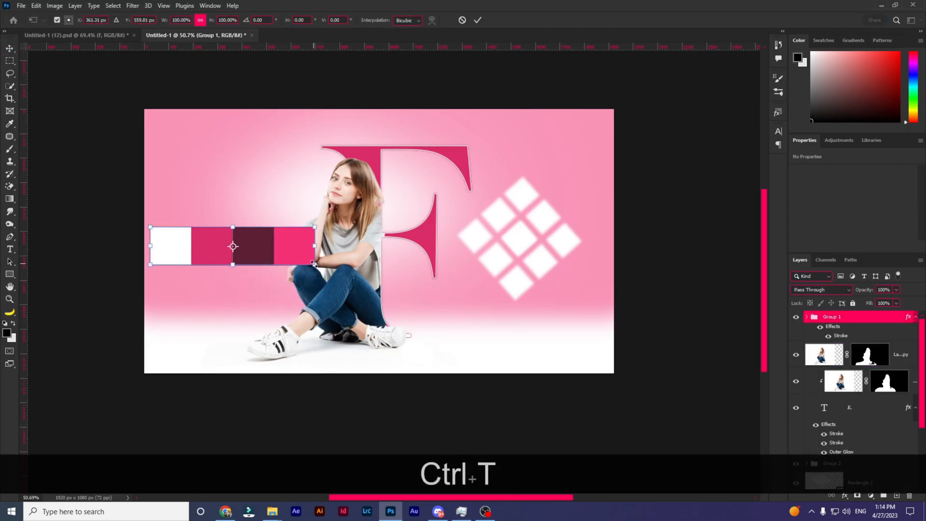
pyautogui.moveTo(258, 243); pyautogui.dragTo(264, 228)
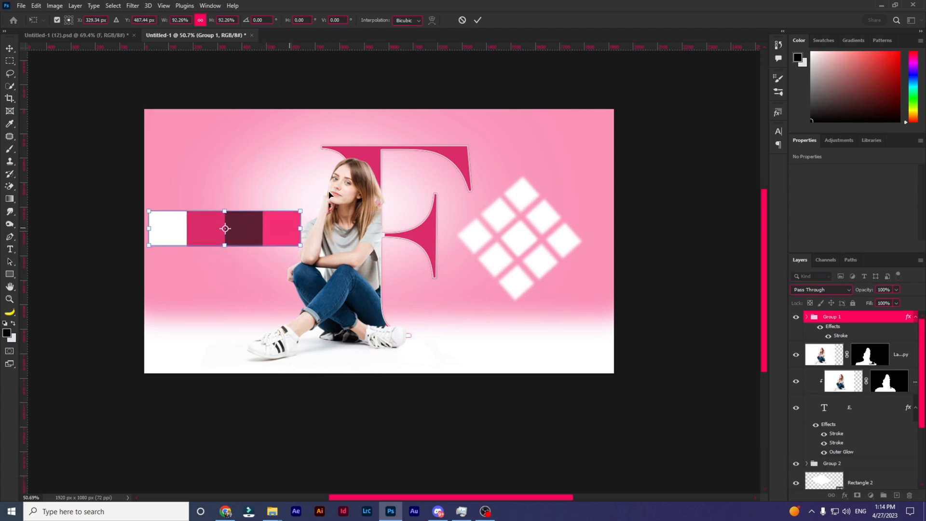
pyautogui.click(478, 20)
# Step: Draw a 642 × 203 px black rectangle behind the colour swatches, layered between Group 1 and the woman
pyautogui.press('1')
pyautogui.press('2')
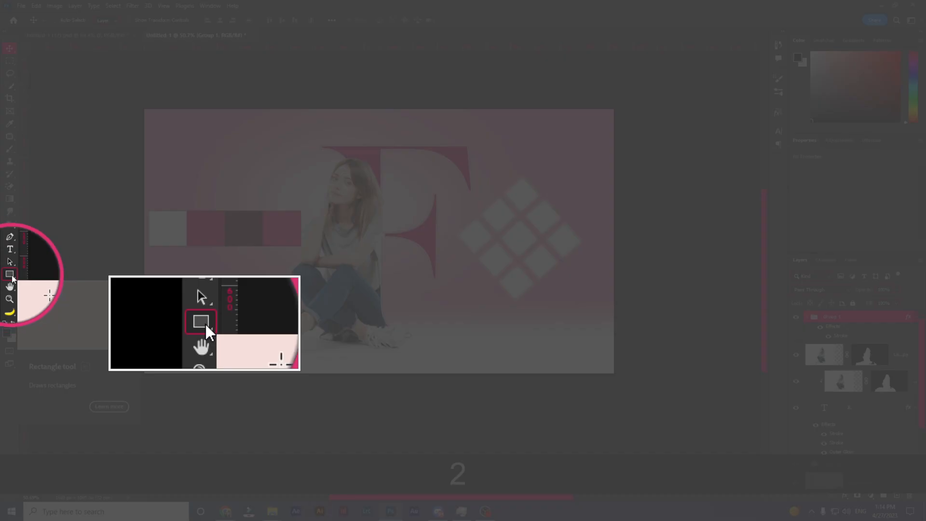
pyautogui.rightClick(11, 275)
pyautogui.click(52, 278)
pyautogui.press('2')
pyautogui.press('1')
pyautogui.moveTo(145, 201); pyautogui.dragTo(303, 251)
pyautogui.click(866, 365)
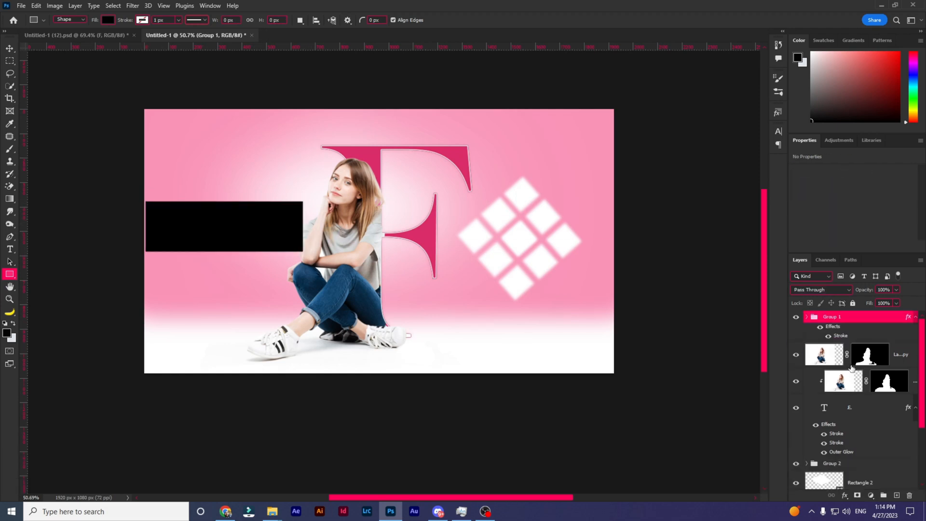
pyautogui.hotkey('ctrl', 'z')
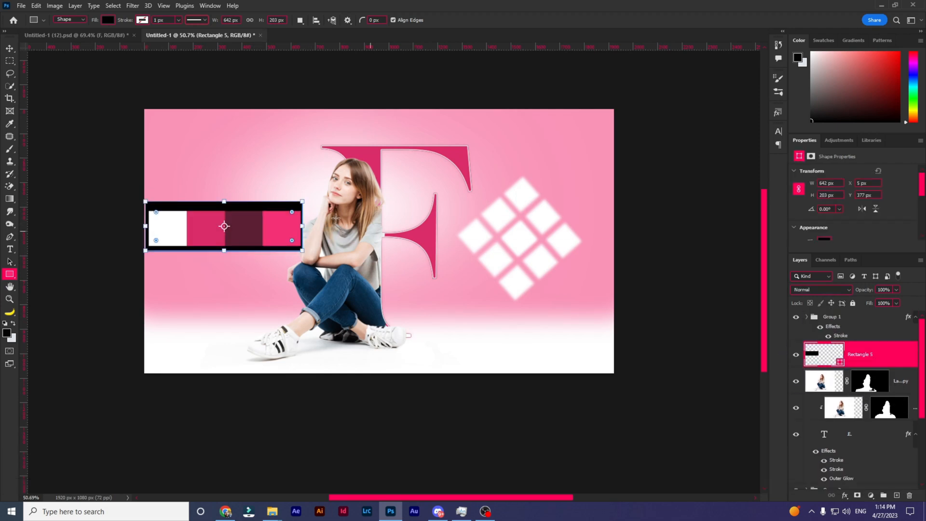
# Step: Resize the rectangle to 635.28 × 159.06 px so it forms a narrow border around the swatches
pyautogui.moveTo(224, 201); pyautogui.dragTo(225, 210)
pyautogui.moveTo(224, 250); pyautogui.dragTo(224, 253)
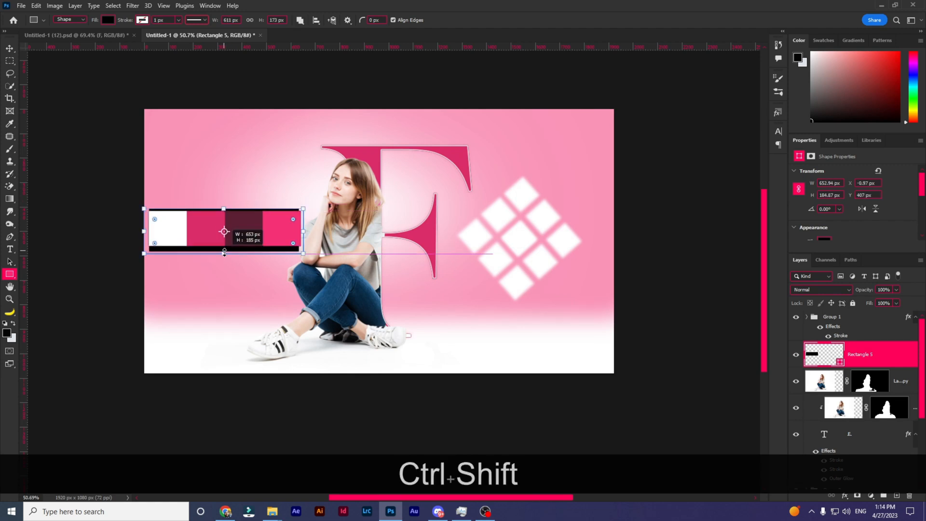
pyautogui.moveTo(296, 230); pyautogui.dragTo(299, 231)
pyautogui.scroll(5, 306, 228)
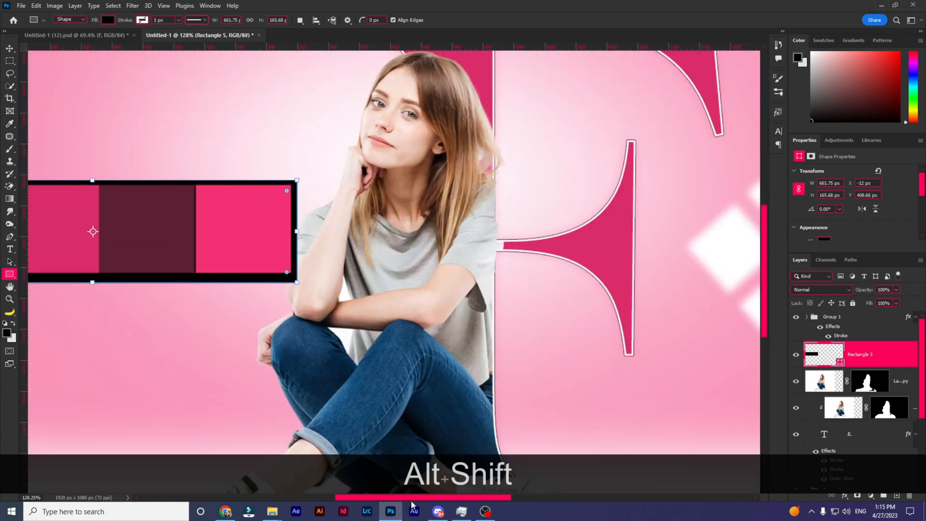
pyautogui.moveTo(408, 498); pyautogui.dragTo(346, 486)
pyautogui.moveTo(146, 232); pyautogui.dragTo(157, 231)
pyautogui.moveTo(355, 280); pyautogui.dragTo(354, 278)
pyautogui.moveTo(164, 230); pyautogui.dragTo(160, 230)
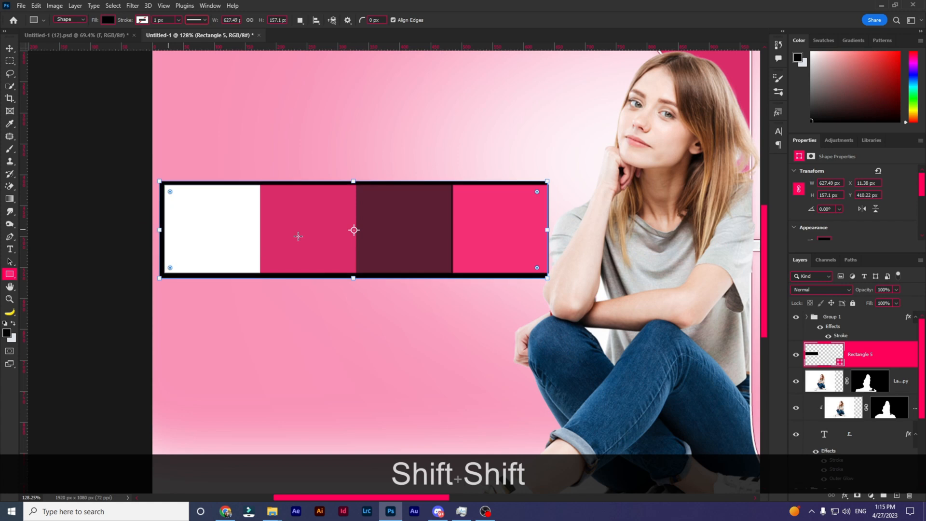
pyautogui.moveTo(550, 230); pyautogui.dragTo(553, 230)
# Step: Fill the swatch backing rectangle with white sampled from the first swatch and feather it by 4.4 px
pyautogui.click(824, 240)
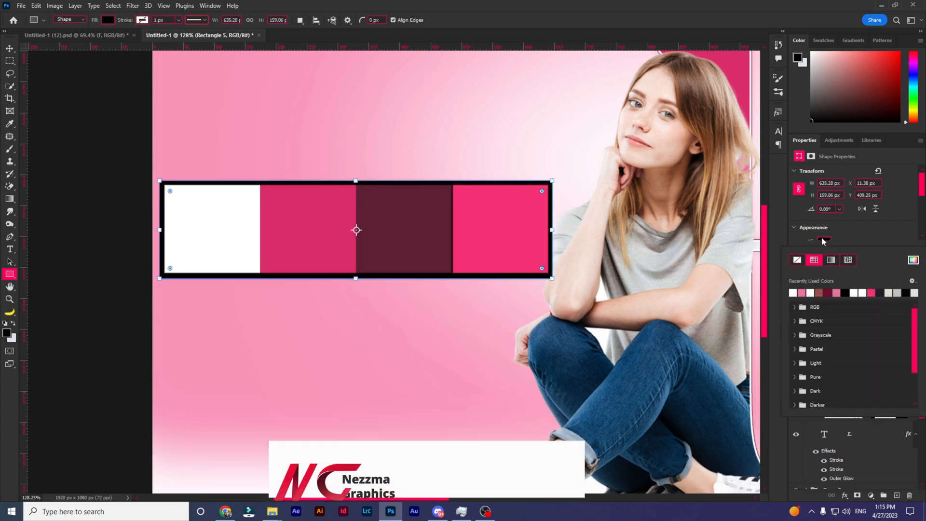
pyautogui.click(912, 260)
pyautogui.click(219, 229)
pyautogui.click(613, 258)
pyautogui.scroll(-3, 429, 254)
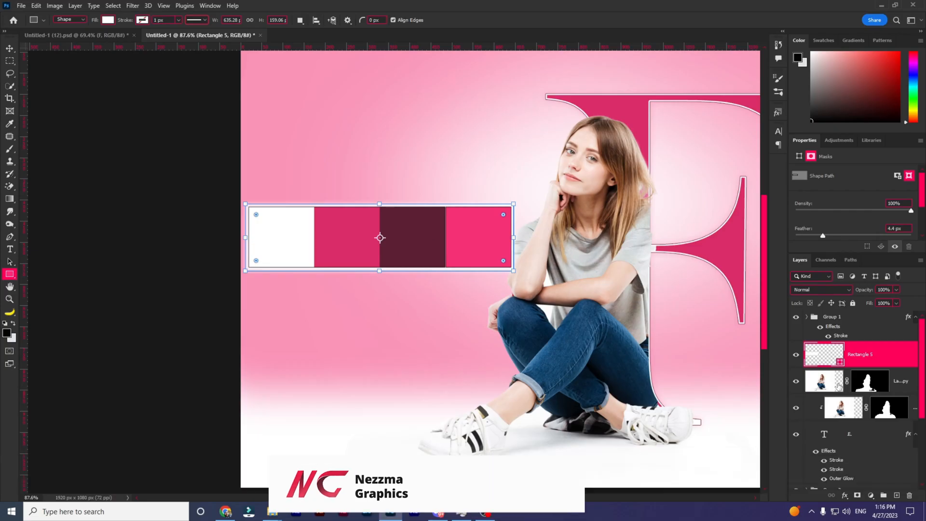
# Step: Paint on the clipped Layer 1 mask with a 12 px brush to restore the F's fill in the serif beside the shoe
pyautogui.click(839, 384)
pyautogui.scroll(-4, 512, 410)
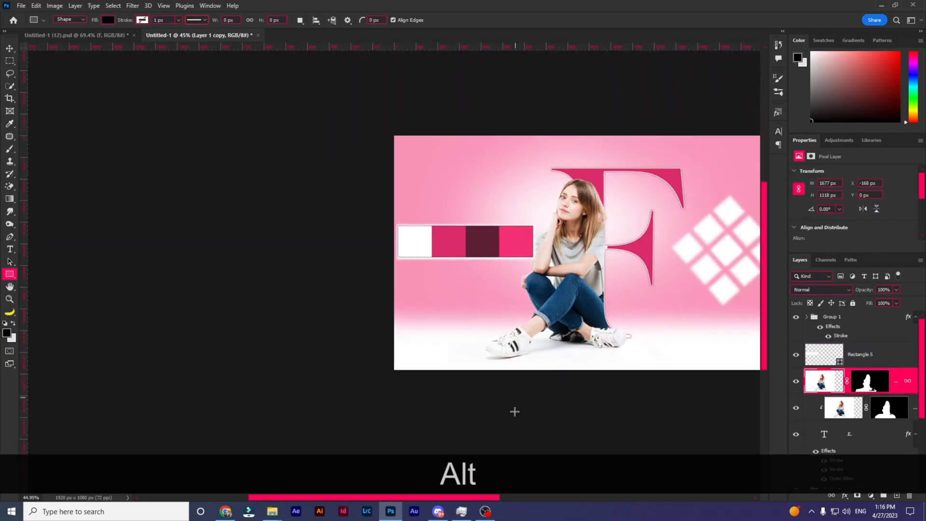
pyautogui.moveTo(415, 497); pyautogui.dragTo(476, 497)
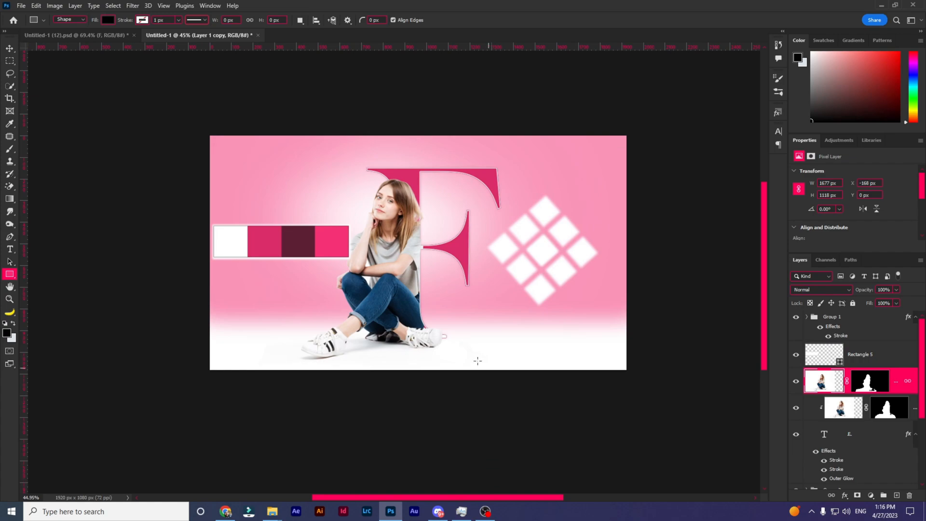
pyautogui.scroll(5, 442, 335)
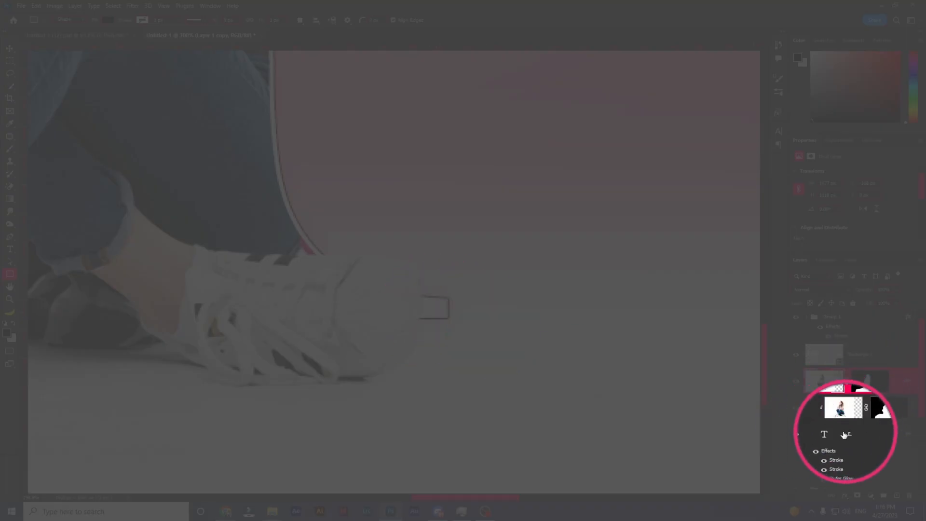
pyautogui.click(889, 407)
pyautogui.click(9, 150)
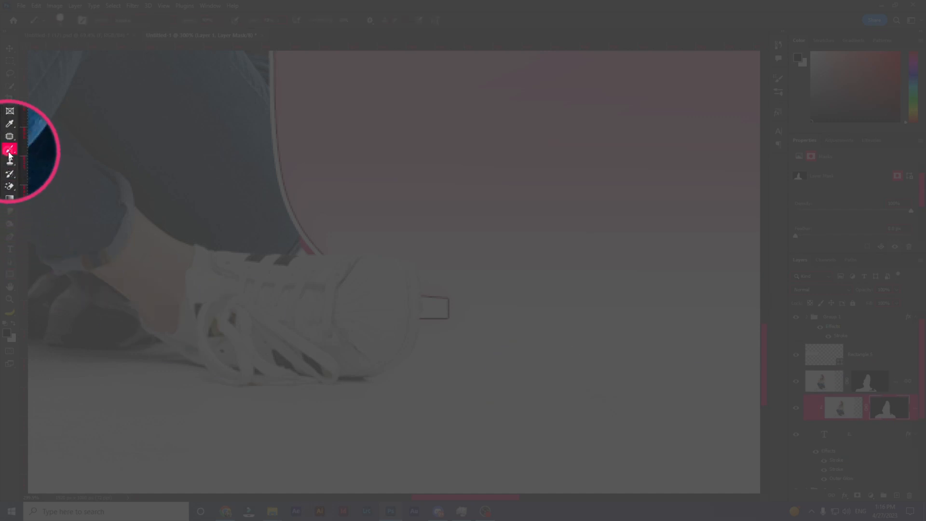
pyautogui.rightClick(453, 309)
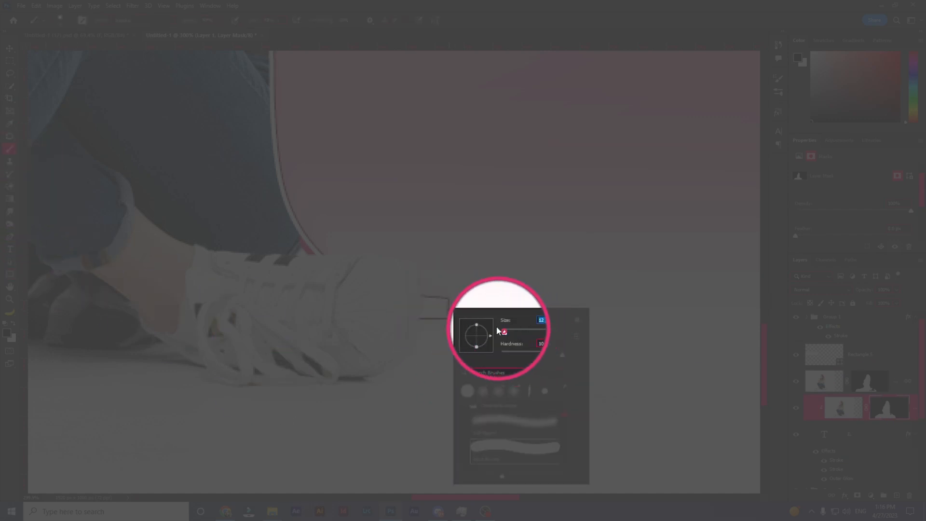
pyautogui.click(484, 296)
pyautogui.moveTo(453, 303)
pyautogui.mouseDown()
pyautogui.moveTo(437, 313)
pyautogui.moveTo(399, 304)
pyautogui.mouseUp()
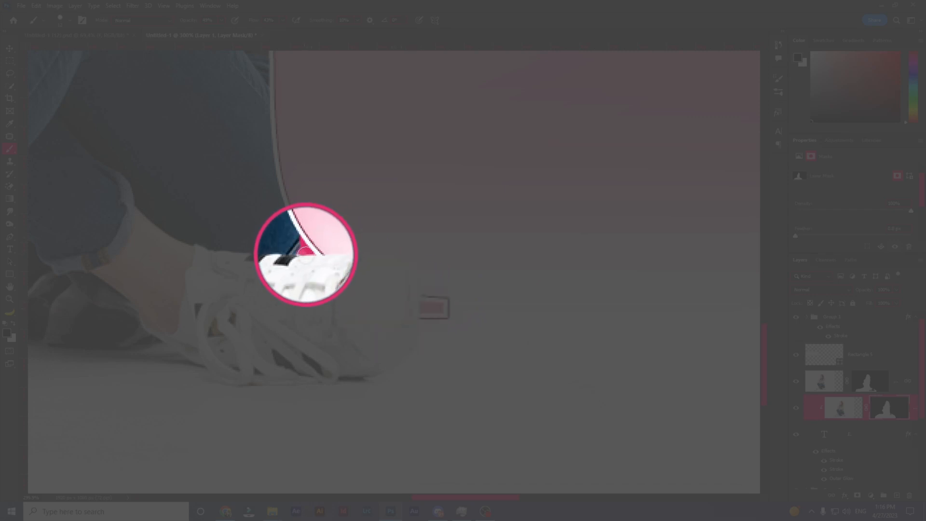
pyautogui.scroll(-5, 307, 250)
pyautogui.scroll(2, 362, 285)
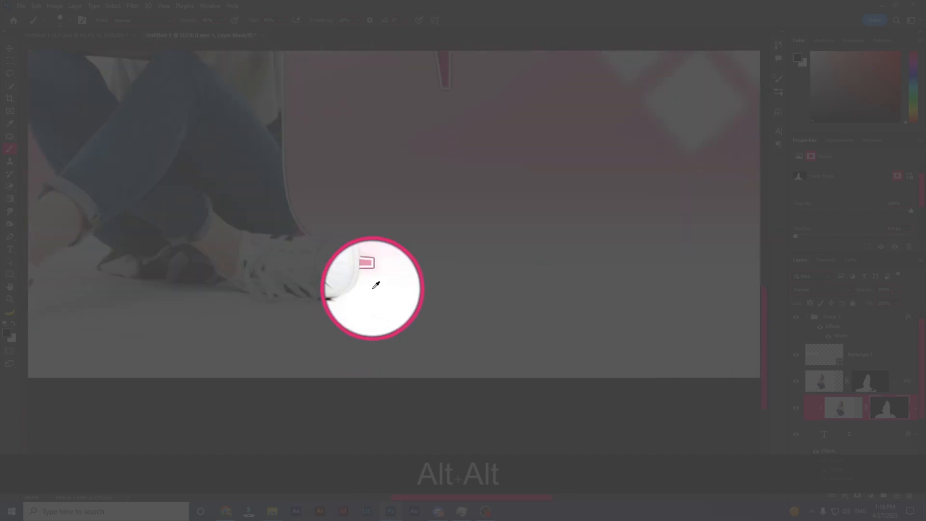
pyautogui.scroll(-3, 372, 289)
pyautogui.scroll(-2, 261, 261)
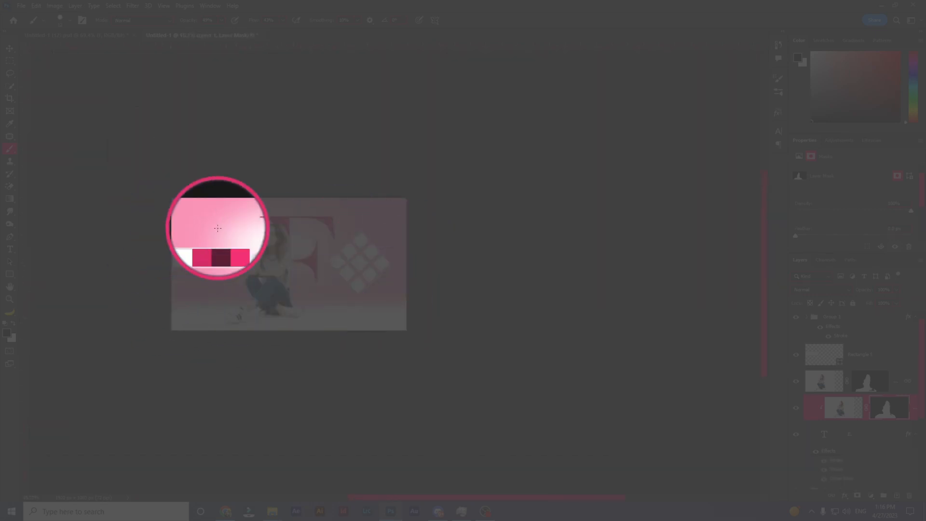
pyautogui.scroll(4, 225, 302)
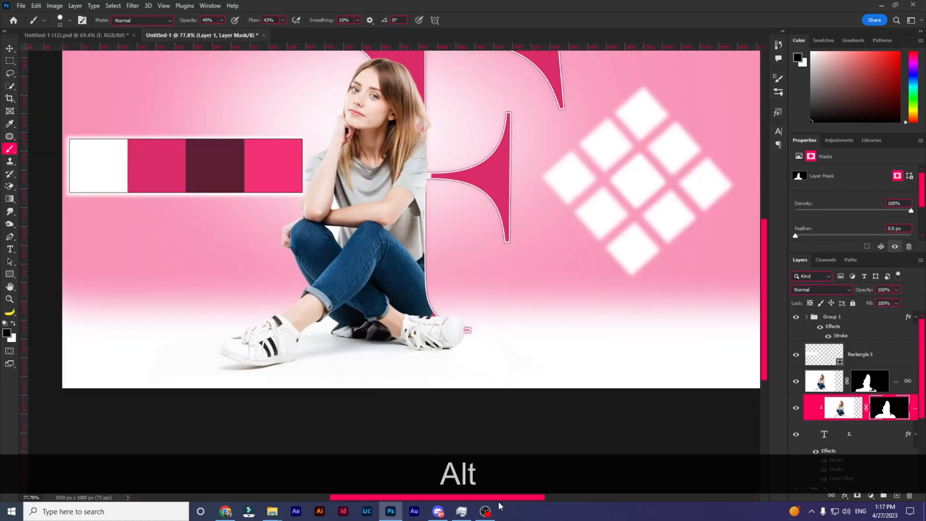
pyautogui.moveTo(501, 497); pyautogui.dragTo(487, 497)
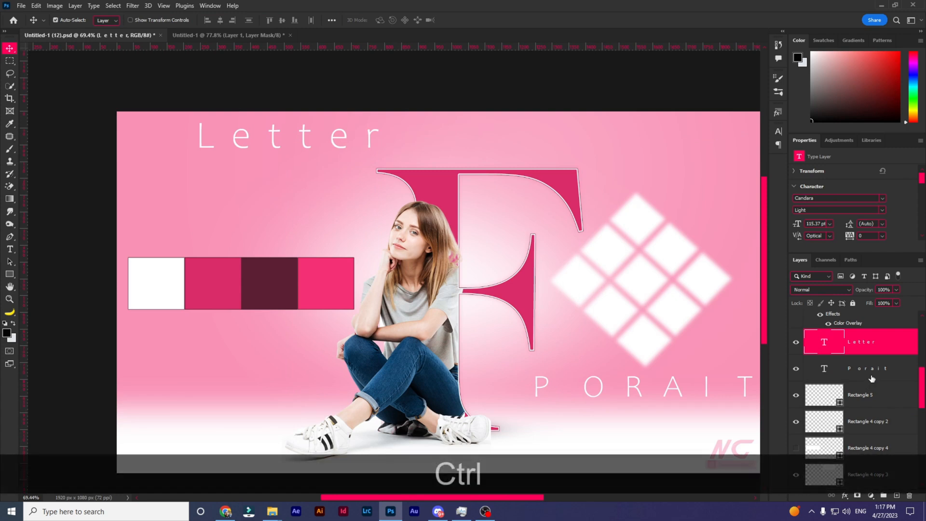
# Step: Copy the Letter and Porait text layers into the Untitled-1 design, placing Letter near the upper-left corner and PORAIT below the diamond grid
pyautogui.keyDown('ctrl'); pyautogui.click(871, 379); pyautogui.keyUp('ctrl')
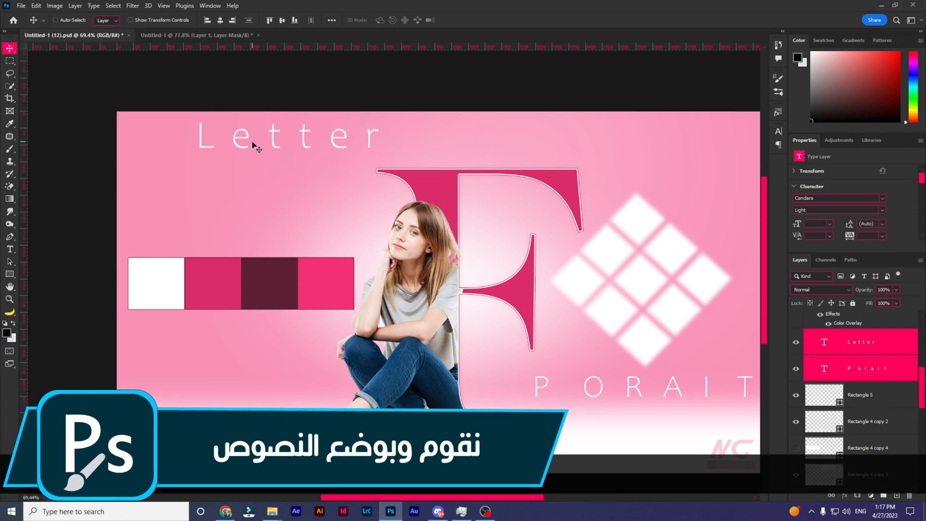
pyautogui.moveTo(242, 140); pyautogui.dragTo(219, 175)
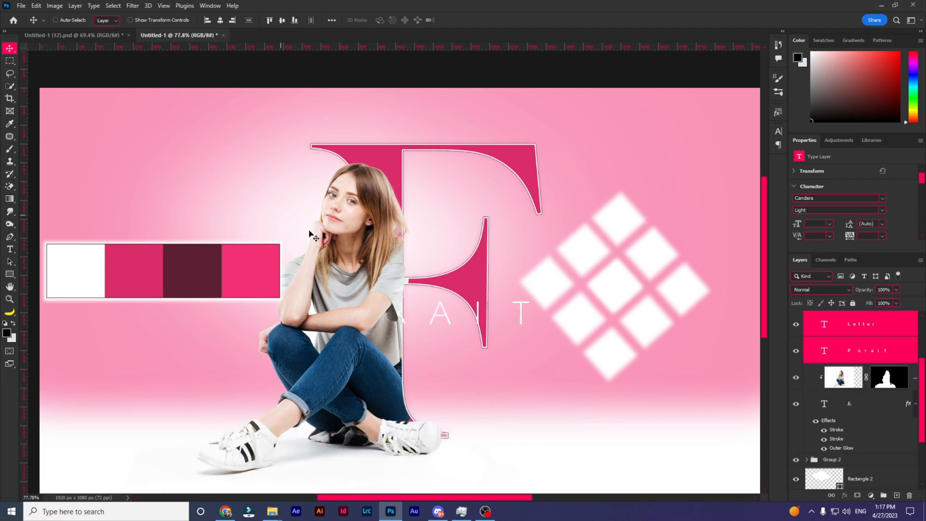
pyautogui.moveTo(525, 331); pyautogui.dragTo(673, 405)
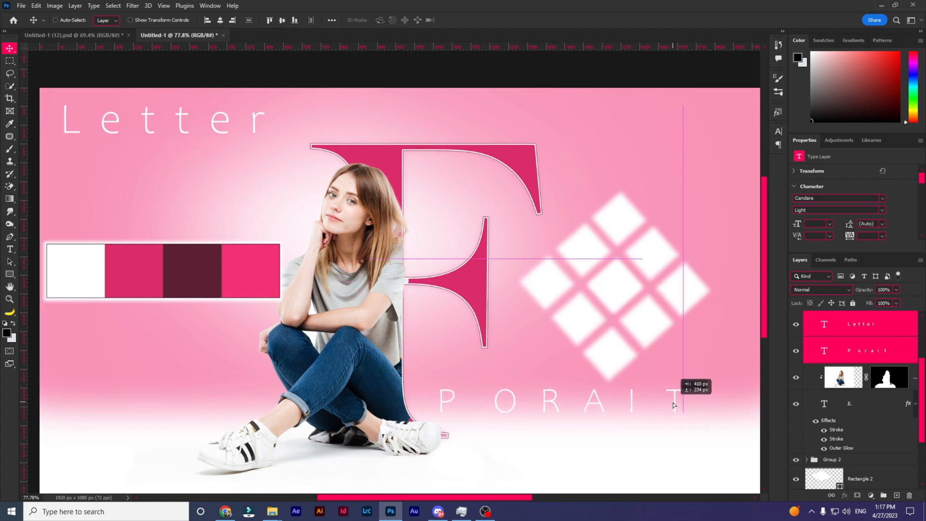
# Step: Move the Letter text straight down so it sits above the colour swatches
pyautogui.rightClick(170, 125)
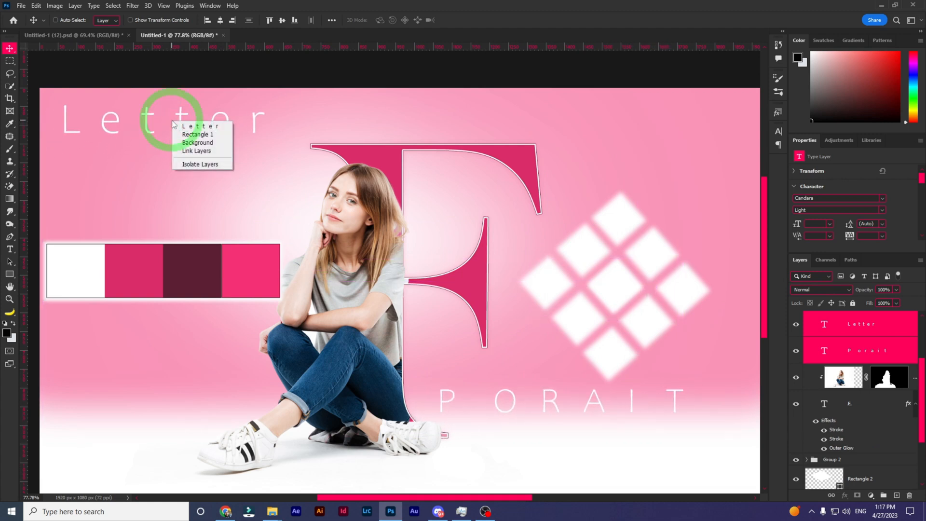
pyautogui.click(193, 126)
pyautogui.moveTo(181, 119); pyautogui.dragTo(181, 149)
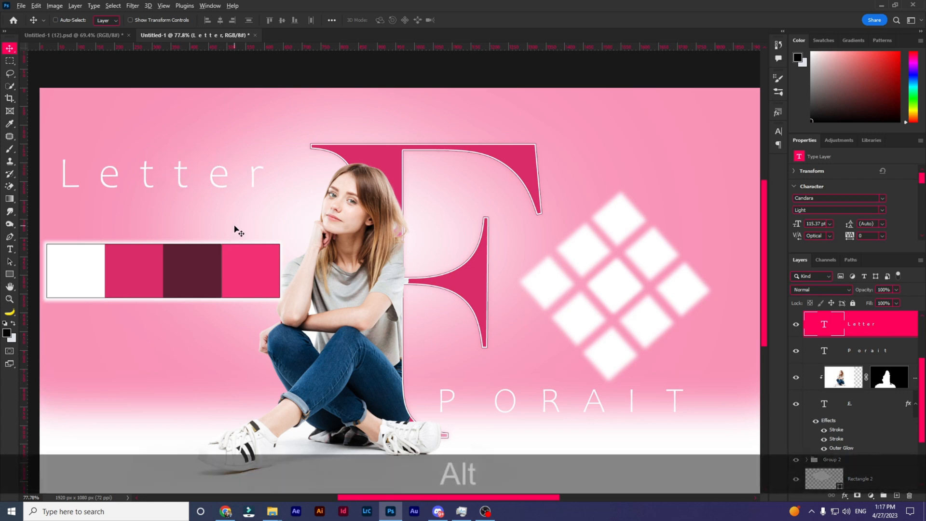
# Step: Duplicate the PORAIT text above the giant F and replace the copy's wording with PORTRAIT DESIGN TUTORIAL IN PHOTOSHOP
pyautogui.scroll(-3, 234, 230)
pyautogui.rightClick(410, 336)
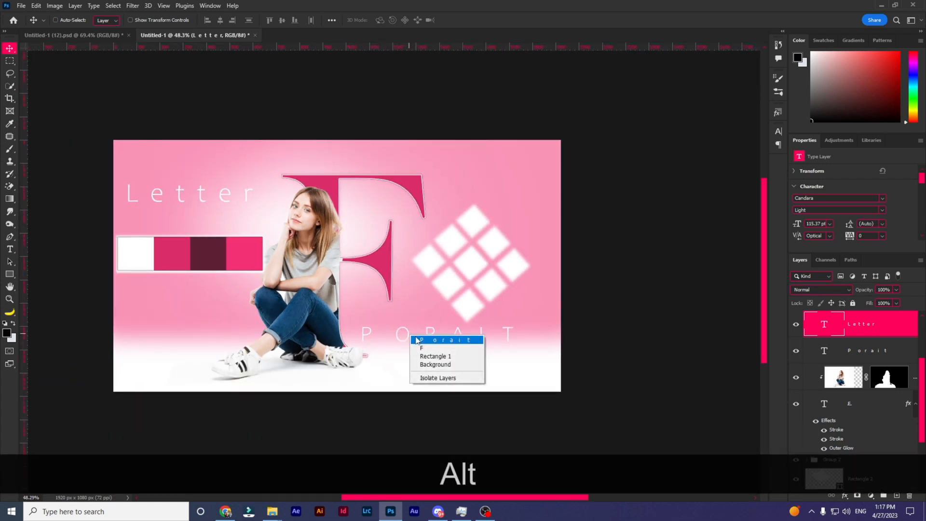
pyautogui.click(413, 337)
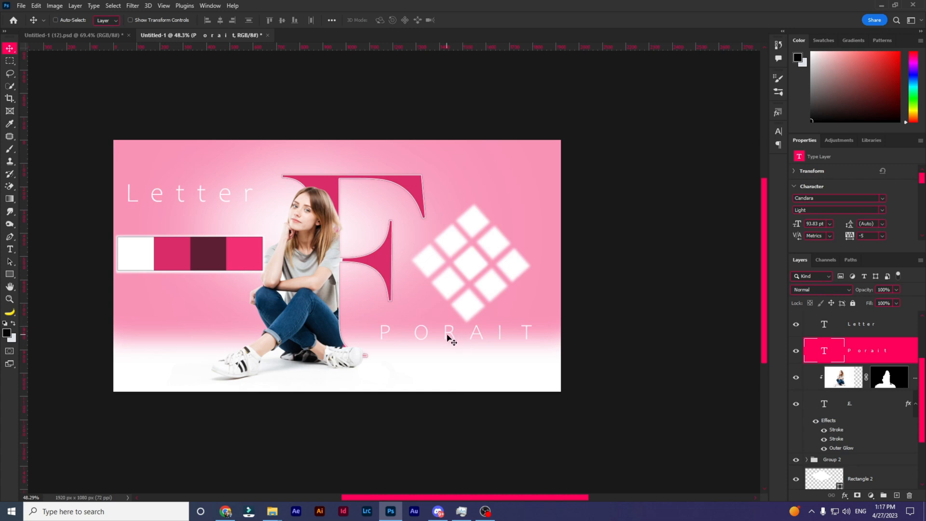
pyautogui.moveTo(449, 338); pyautogui.dragTo(340, 160)
pyautogui.press('t')
pyautogui.doubleClick(340, 160)
pyautogui.write('PORTRAIT DESIGN TUTORIAL IN PHOTOSHOP')
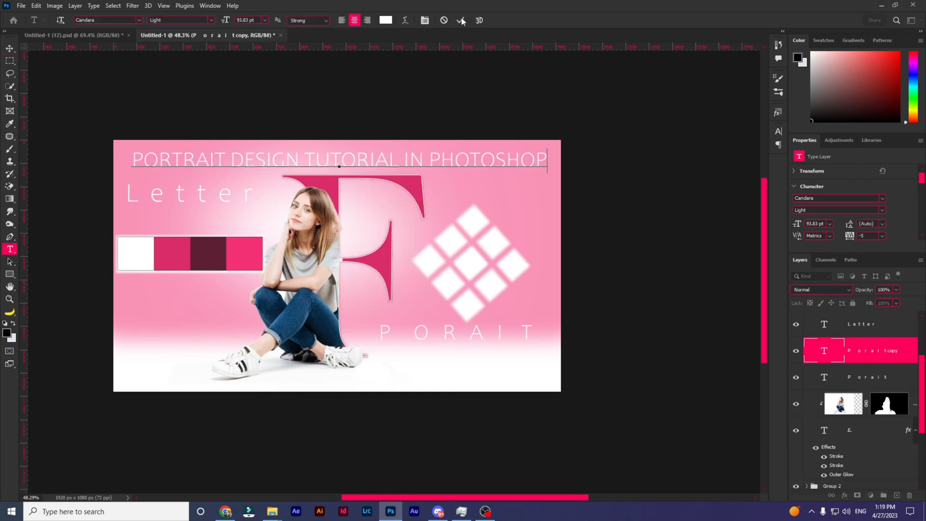
pyautogui.click(460, 21)
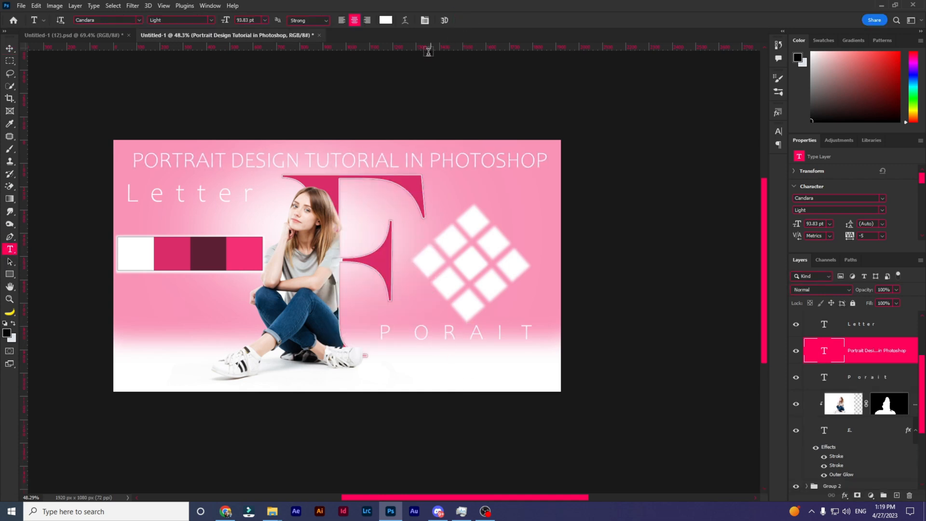
# Step: Delete the words PORTRAIT DESIGN from the heading so it reads TUTORIAL IN PHOTOSHOP
pyautogui.click(296, 162)
pyautogui.moveTo(296, 162); pyautogui.dragTo(175, 161)
pyautogui.press('BackSpace')
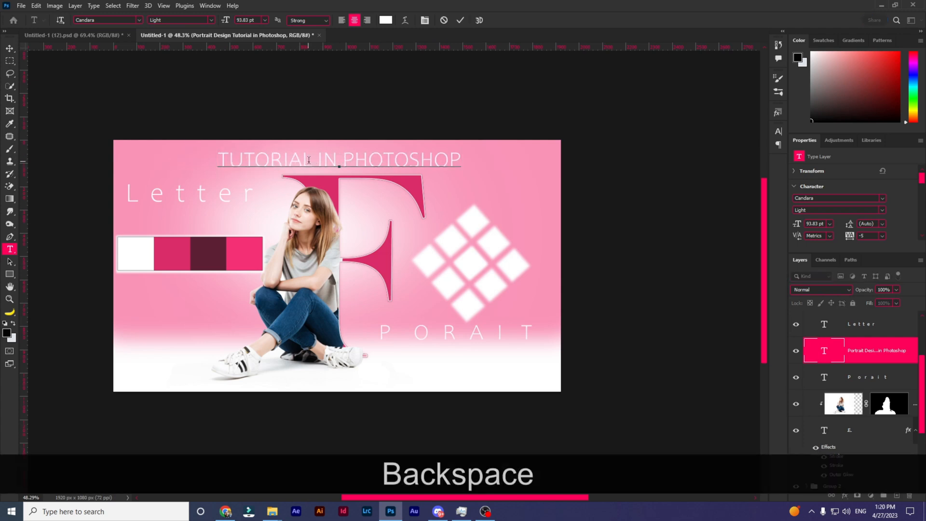
pyautogui.click(460, 21)
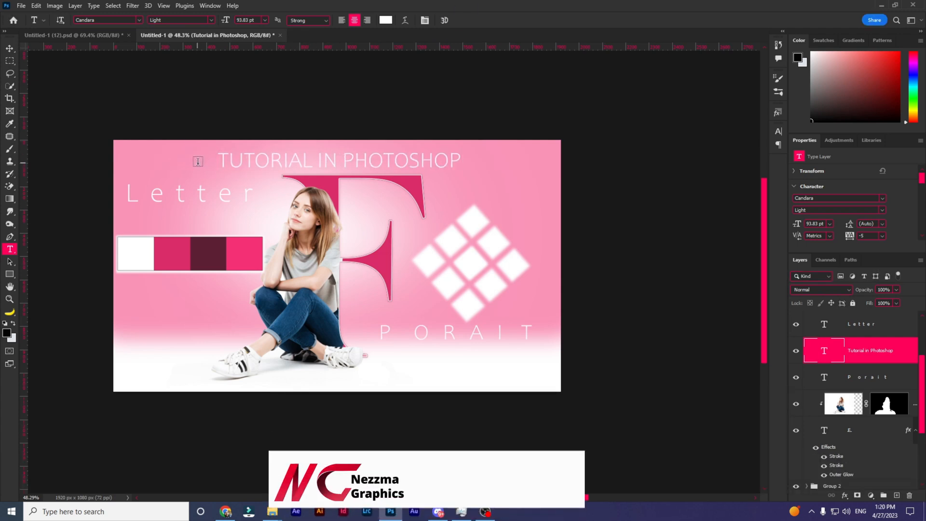
# Step: Scale the TUTORIAL IN PHOTOSHOP text down to 51.58 pt and place it just above the PORAIT text
pyautogui.press('v')
pyautogui.press('t')
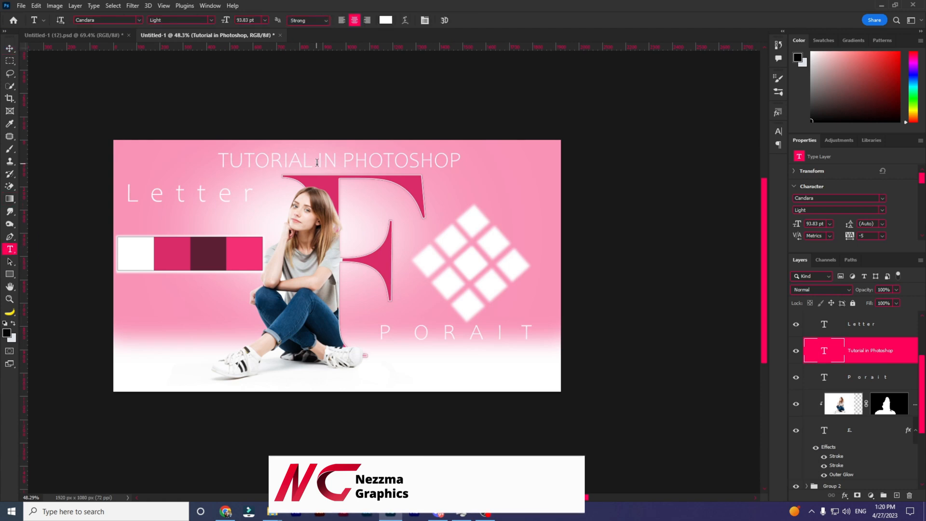
pyautogui.press('v')
pyautogui.rightClick(349, 164)
pyautogui.click(366, 169)
pyautogui.moveTo(370, 167); pyautogui.dragTo(265, 332)
pyautogui.hotkey('ctrl', 't')
pyautogui.moveTo(355, 336); pyautogui.dragTo(246, 328)
pyautogui.moveTo(220, 322); pyautogui.dragTo(541, 179)
pyautogui.click(477, 20)
# Step: Move the diamond grid up slightly to clear space above the TUTORIAL IN PHOTOSHOP text, and reselect that text layer
pyautogui.rightClick(469, 215)
pyautogui.click(487, 229)
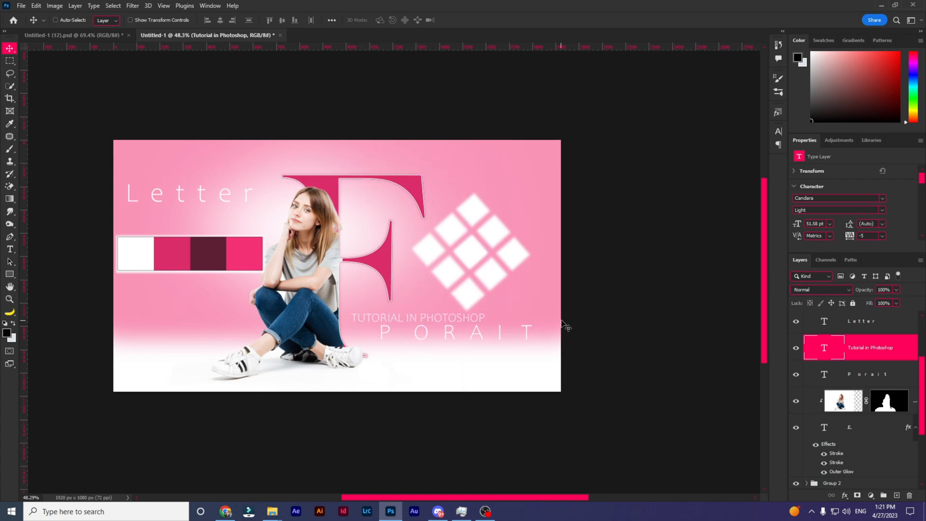
pyautogui.rightClick(481, 268)
pyautogui.click(490, 272)
pyautogui.rightClick(492, 271)
pyautogui.click(499, 276)
pyautogui.moveTo(466, 287); pyautogui.dragTo(465, 281)
pyautogui.rightClick(452, 316)
pyautogui.click(456, 321)
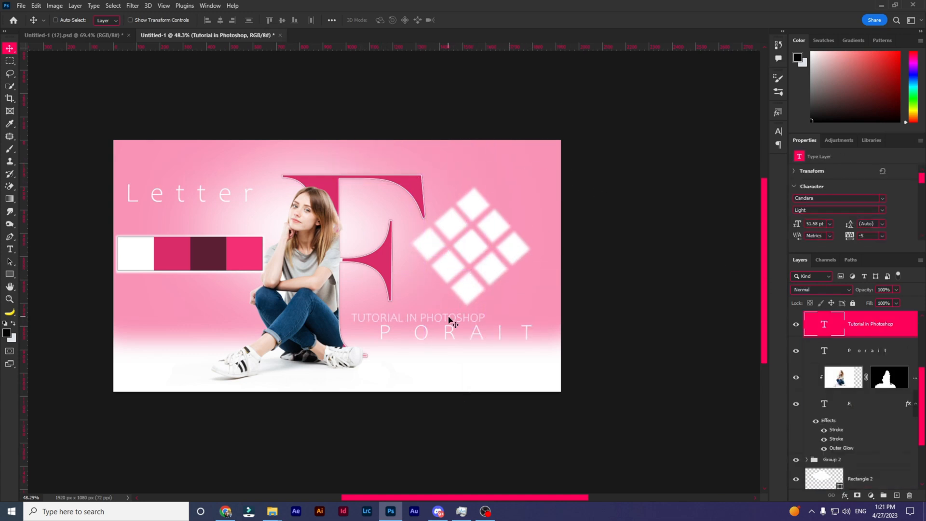
# Step: Compare the new design with the reference document Untitled-1 (12).psd, checking the text, swatch and diamond grid placement
pyautogui.scroll(2, 486, 438)
pyautogui.click(107, 35)
pyautogui.scroll(-4, 314, 67)
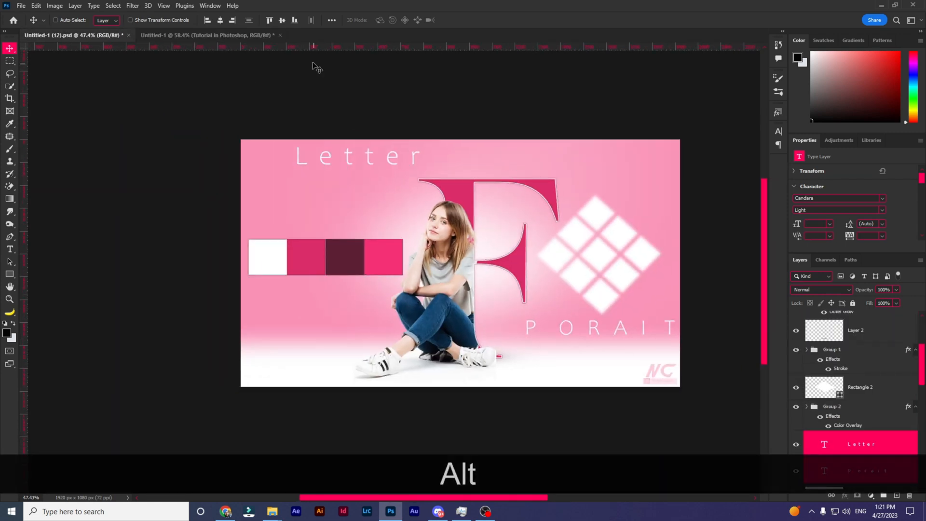
pyautogui.click(162, 35)
pyautogui.click(108, 35)
pyautogui.click(164, 36)
pyautogui.click(120, 36)
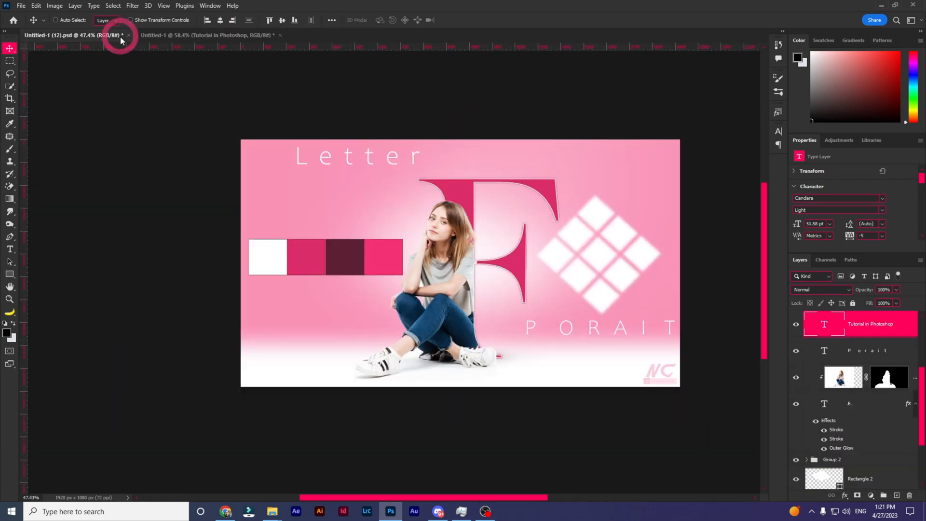
pyautogui.click(221, 36)
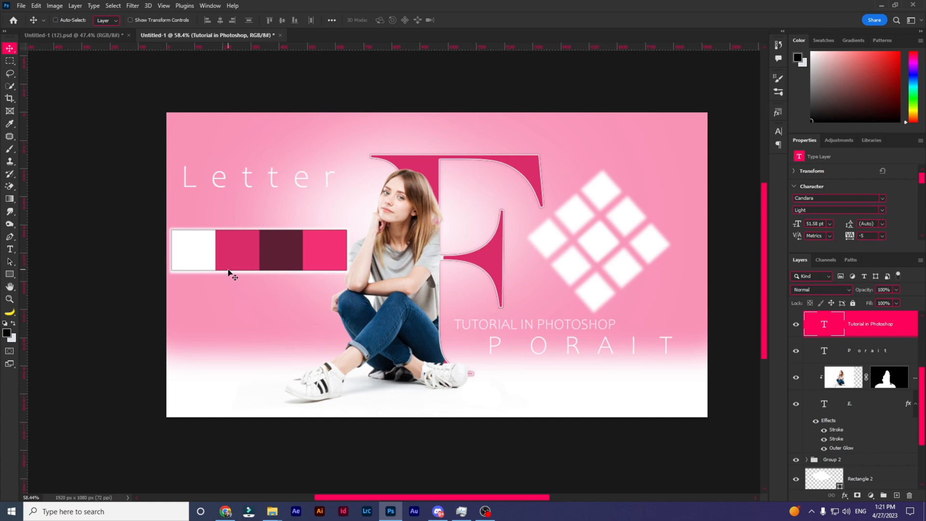
pyautogui.scroll(2, 521, 277)
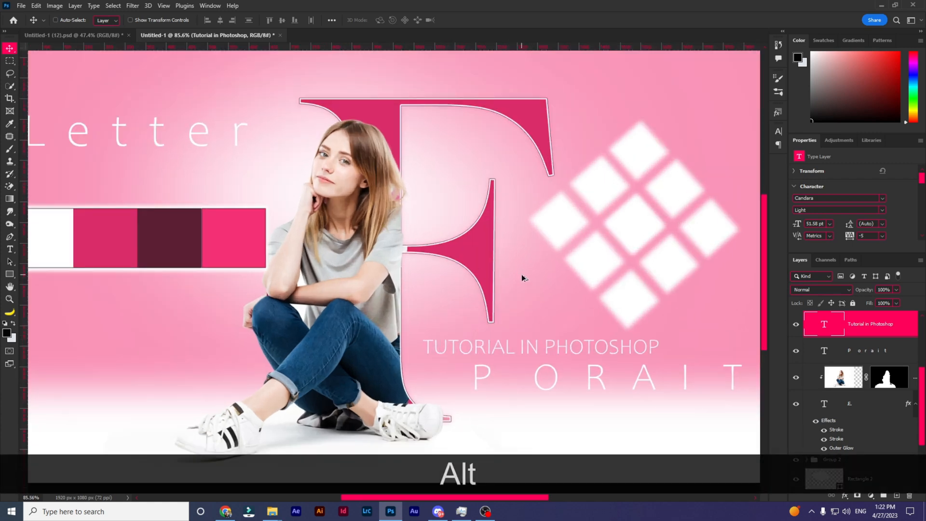
pyautogui.scroll(-4, 522, 277)
# Step: Scale the pink background shape Rectangle 1 up proportionally to 2268.89 × 1051.67 px
pyautogui.rightClick(221, 313)
pyautogui.click(238, 318)
pyautogui.moveTo(238, 316); pyautogui.dragTo(230, 315)
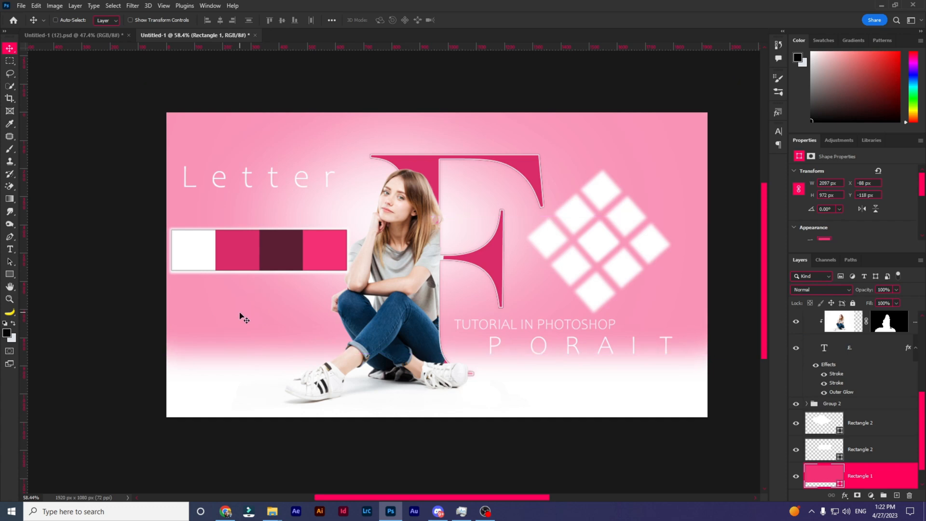
pyautogui.hotkey('ctrl', 't')
pyautogui.moveTo(734, 213); pyautogui.dragTo(747, 213)
pyautogui.moveTo(434, 71); pyautogui.dragTo(443, 59)
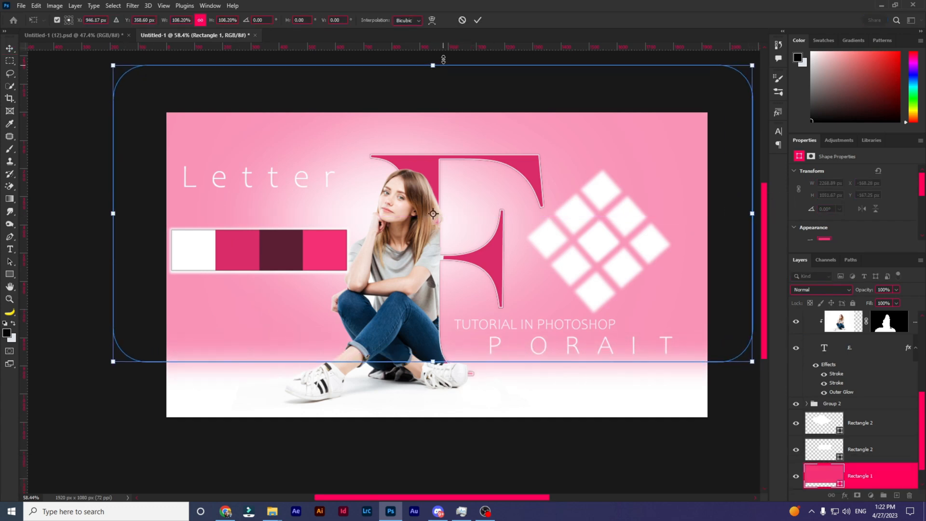
pyautogui.press('Return')
# Step: Nudge the pink background rectangle down and slightly back up to adjust where its soft edge meets the white floor
pyautogui.press('Down')
pyautogui.press('Down')
pyautogui.press('Down')
pyautogui.press('Down')
pyautogui.press('Down')
pyautogui.press('Down')
pyautogui.press('Down')
pyautogui.press('Down')
pyautogui.press('Down')
pyautogui.press('Down')
pyautogui.press('Down')
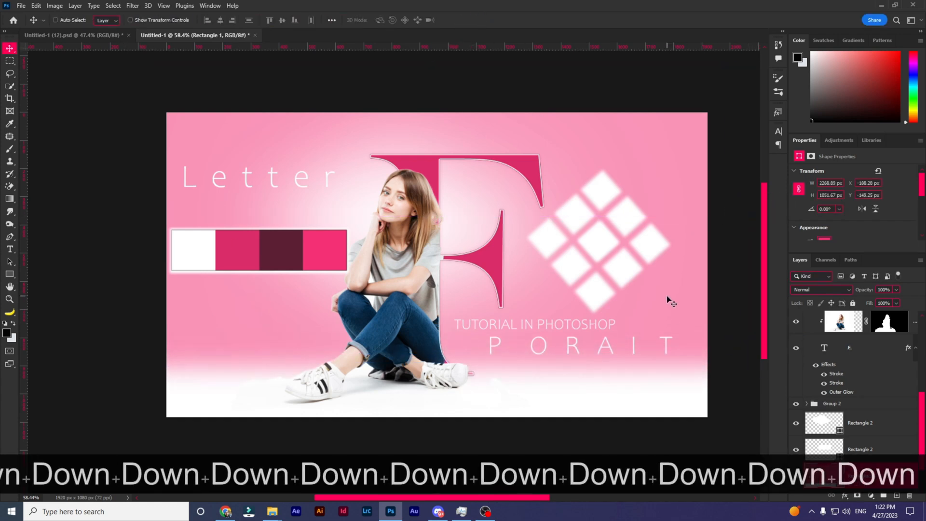
pyautogui.press('Up')
pyautogui.press('Up')
pyautogui.press('Up')
pyautogui.press('Up')
pyautogui.press('Up')
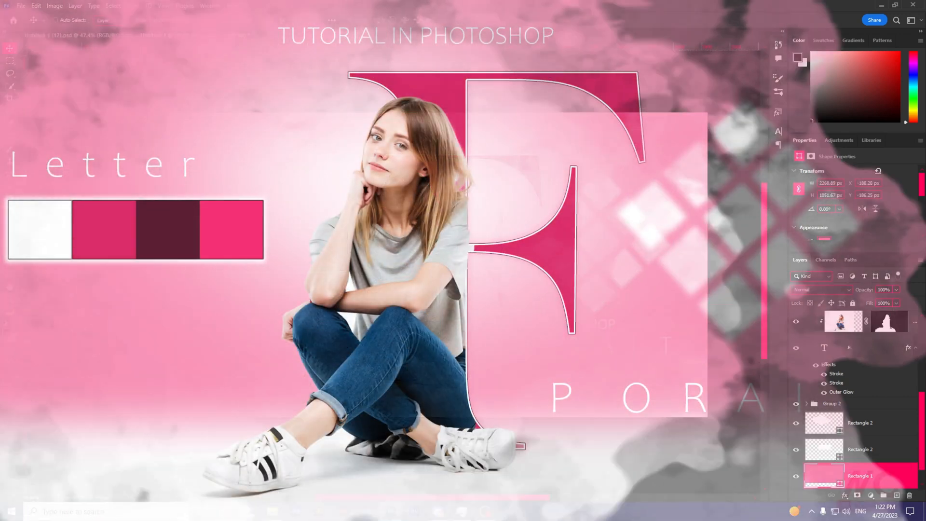